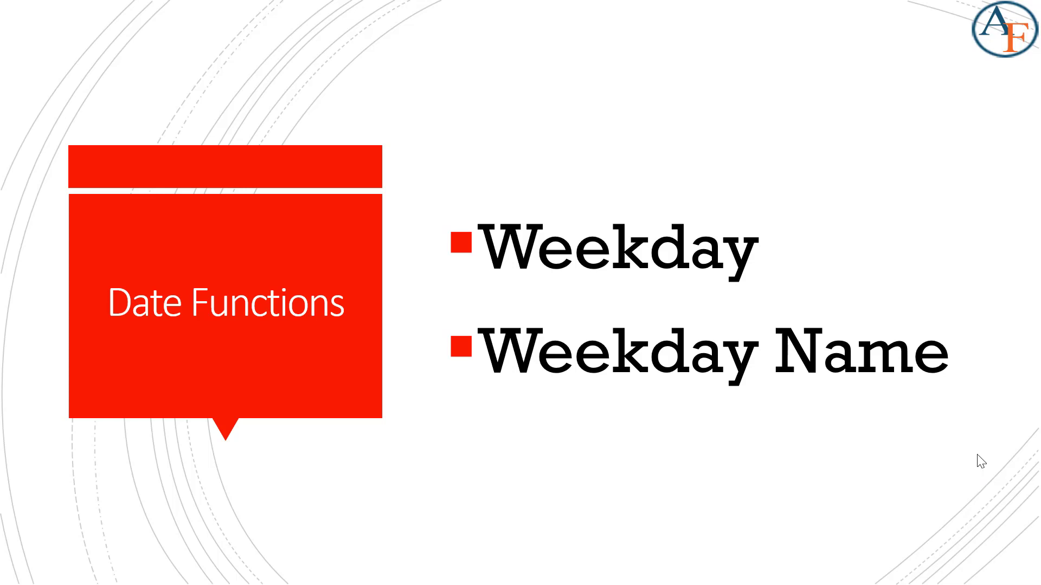
Leave the Date Functions slide show and switch toward the Excel workbook window.
{"action": "key", "text": "alt+Tab"}
{"action": "key", "text": "alt+Tab"}
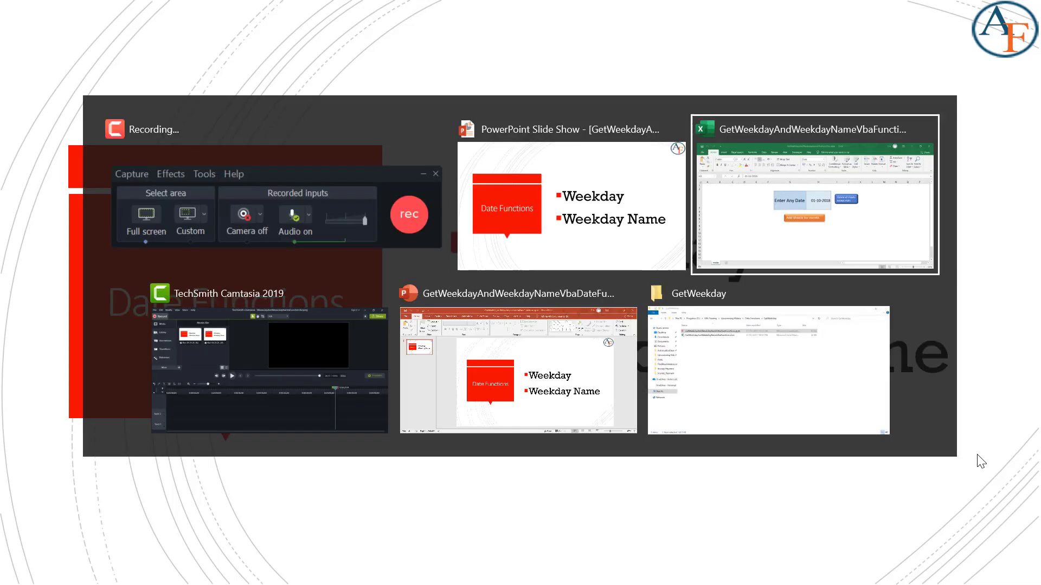
Fill cell H3 with today's date, 21-01-2021.
{"action": "left_click", "coordinate": [577, 271]}
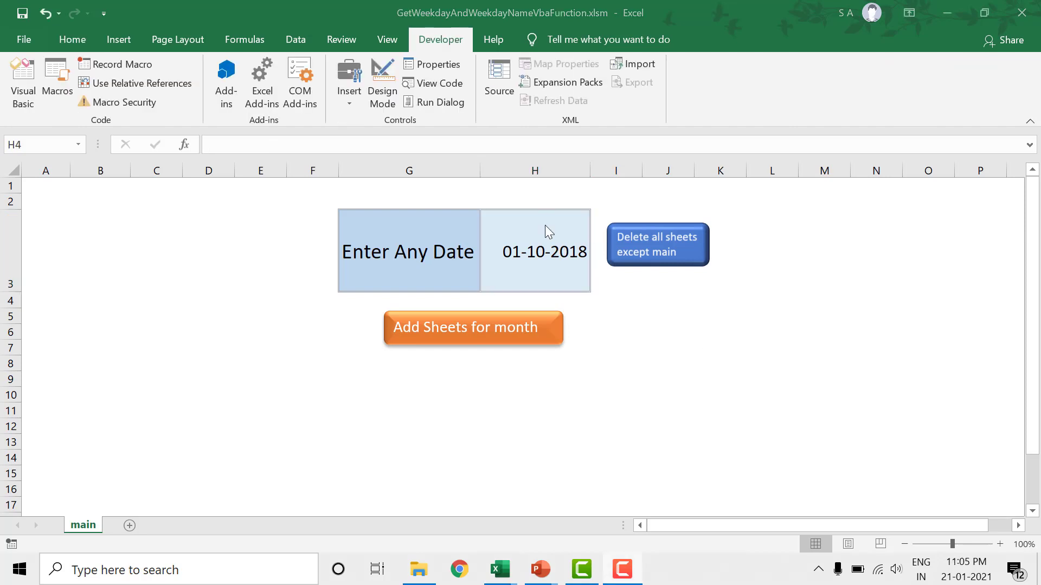
{"action": "left_click", "coordinate": [545, 230]}
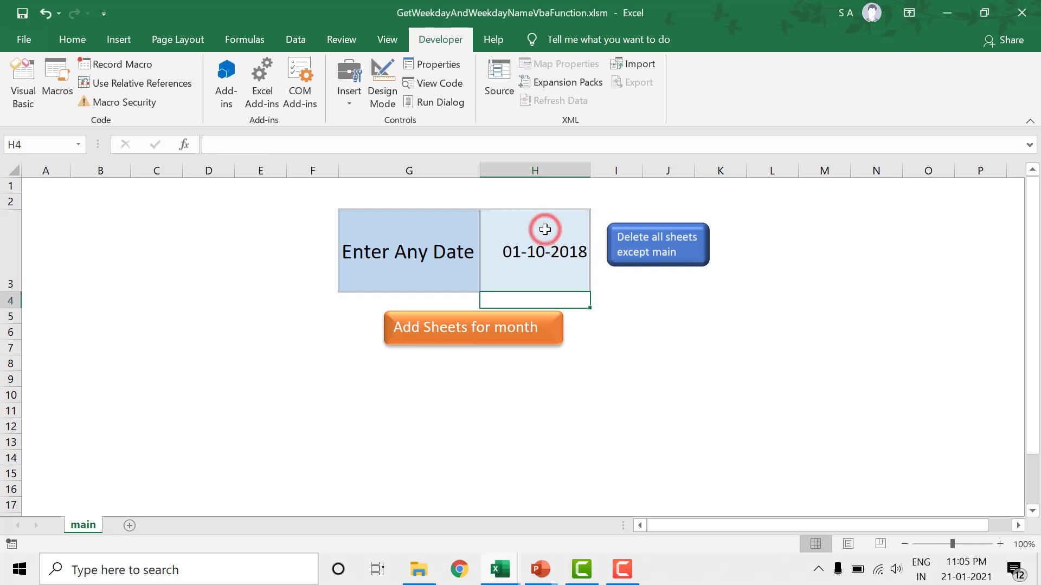
{"action": "left_click", "coordinate": [544, 229]}
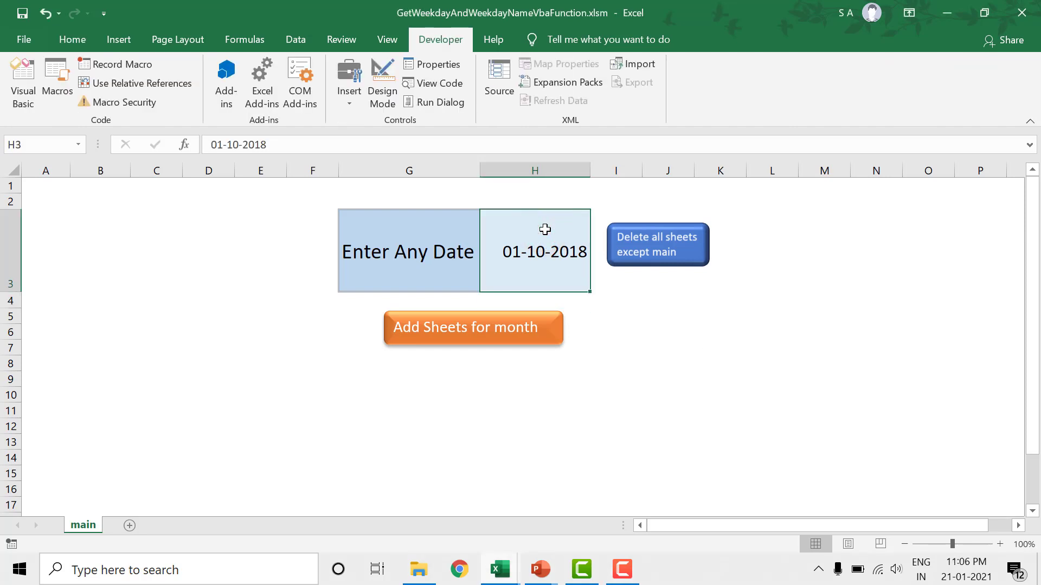
{"action": "key", "text": "ctrl+semicolon"}
{"action": "key", "text": "Return"}
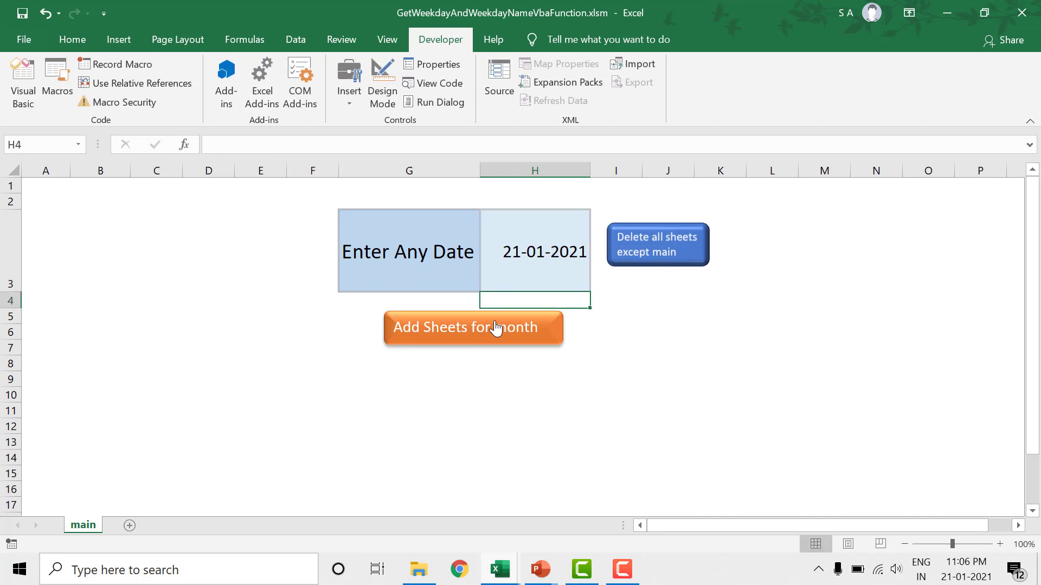
Run Add Sheets for month, review the new sheet list, and check today's date on the calendar.
{"action": "left_click", "coordinate": [494, 327]}
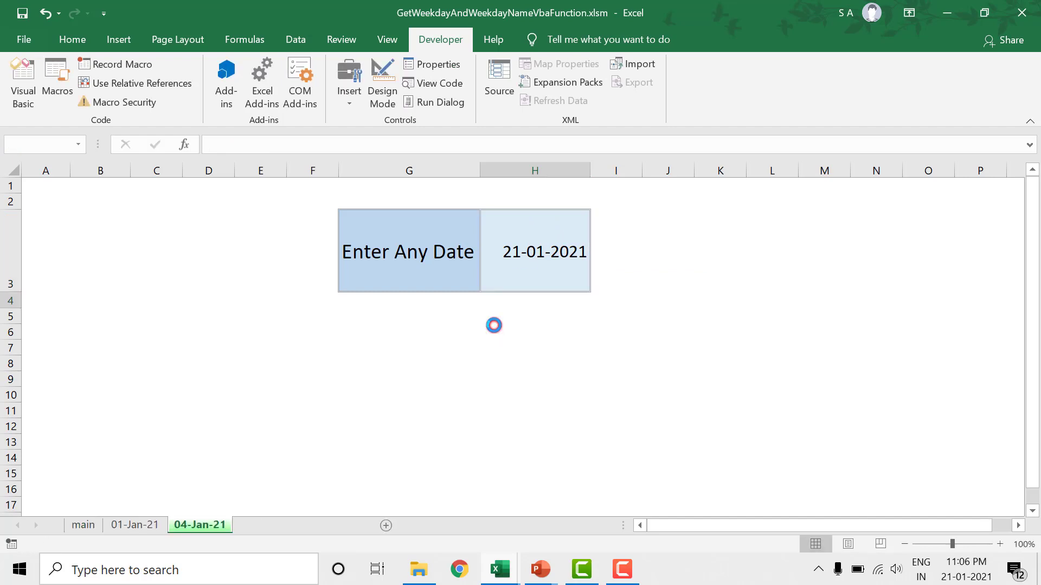
{"action": "right_click", "coordinate": [37, 526]}
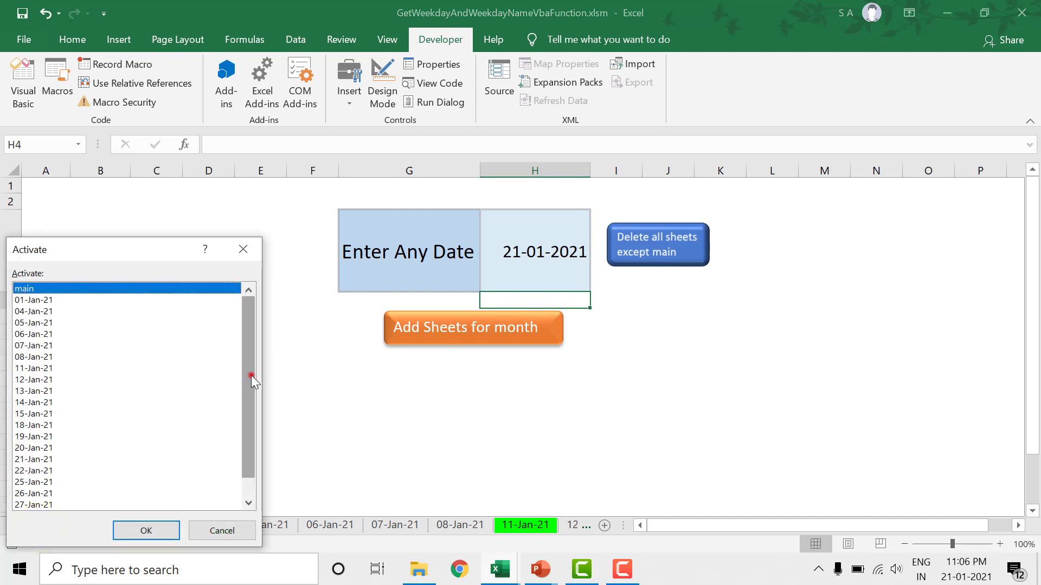
{"action": "left_click_drag", "start_coordinate": [252, 375], "coordinate": [252, 452]}
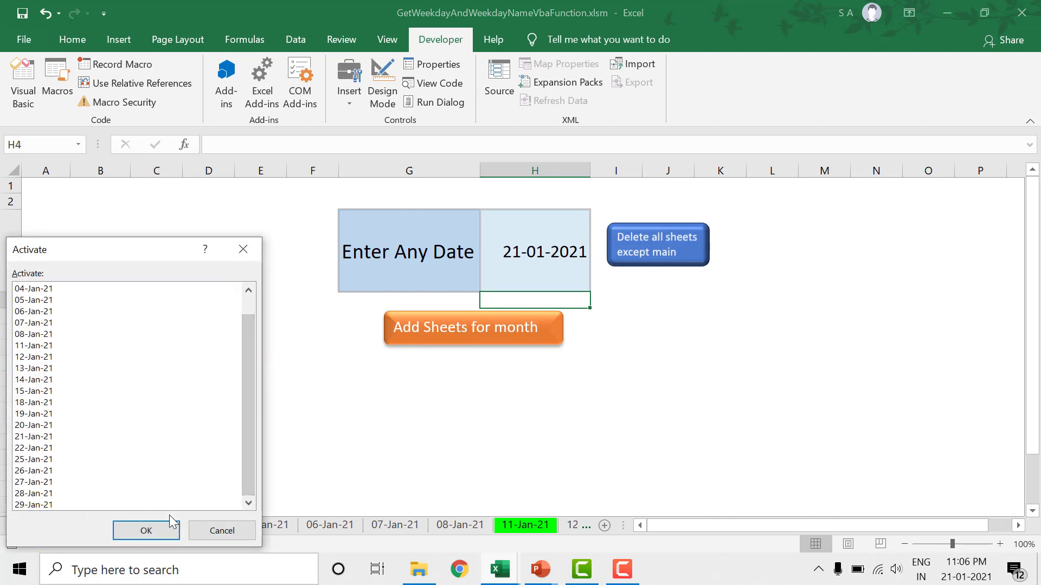
{"action": "left_click", "coordinate": [211, 531]}
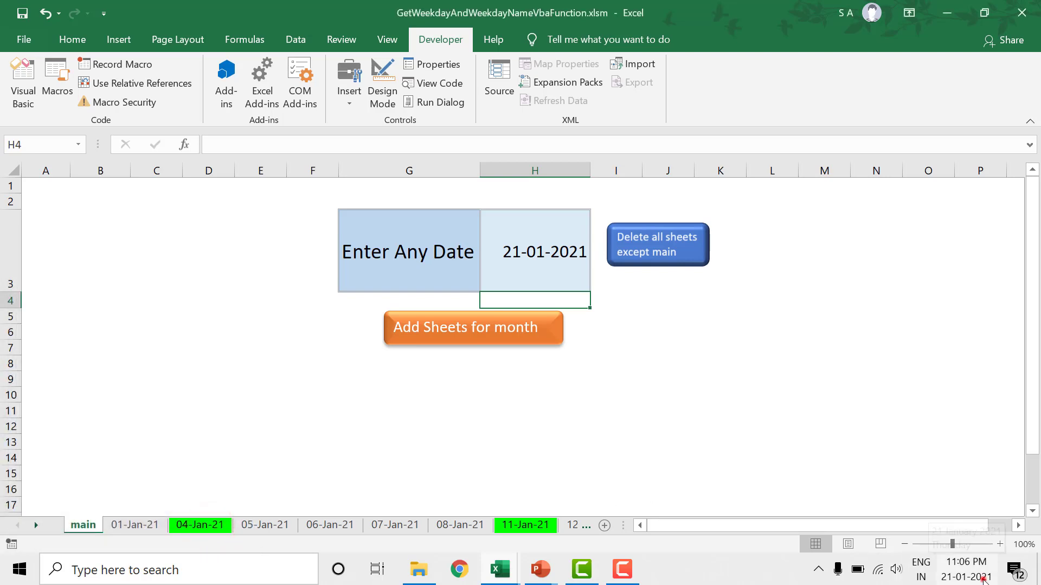
{"action": "left_click", "coordinate": [968, 569]}
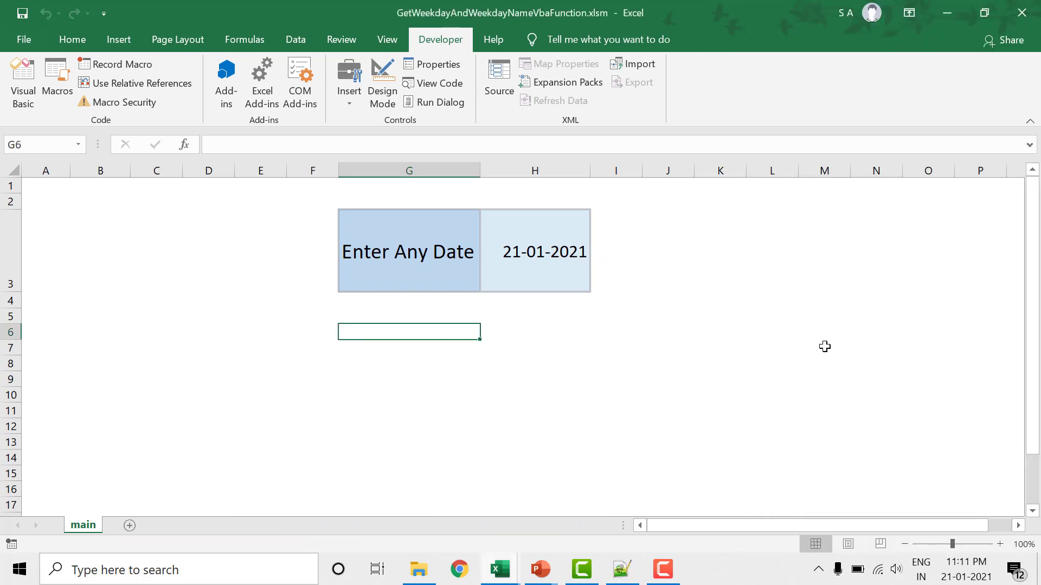
Open the VBA editor (Alt+F11) showing Module1's empty GetWeekDayNameAndNumber procedure.
{"action": "key", "text": "alt+F11"}
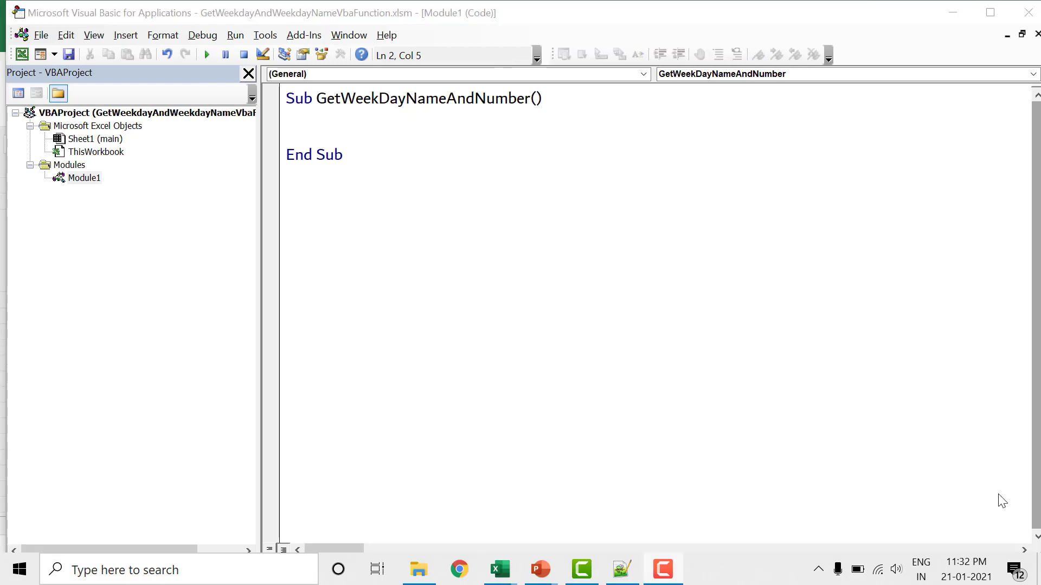
Write VBA.Weekday(#1/19/2021#) inside the GetWeekDayNameAndNumber procedure.
{"action": "left_click", "coordinate": [413, 124]}
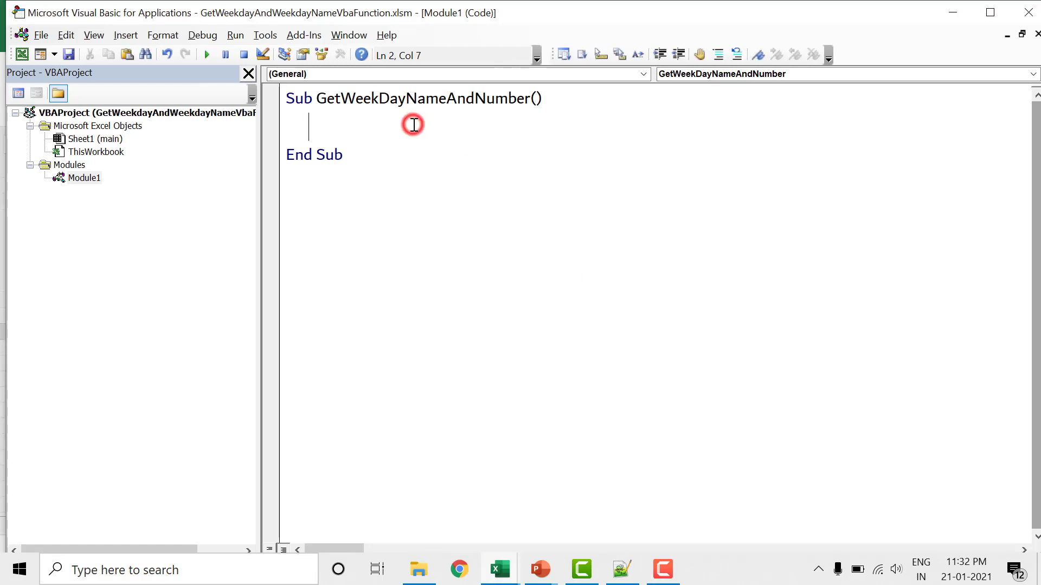
{"action": "type", "text": "vba.we"}
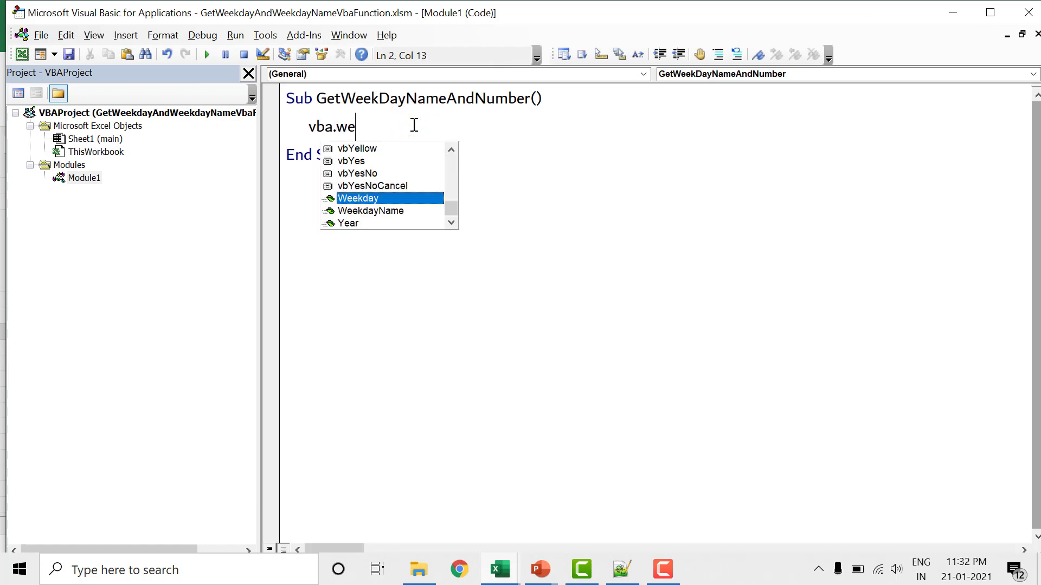
{"action": "type", "text": "e"}
{"action": "key", "text": "Tab"}
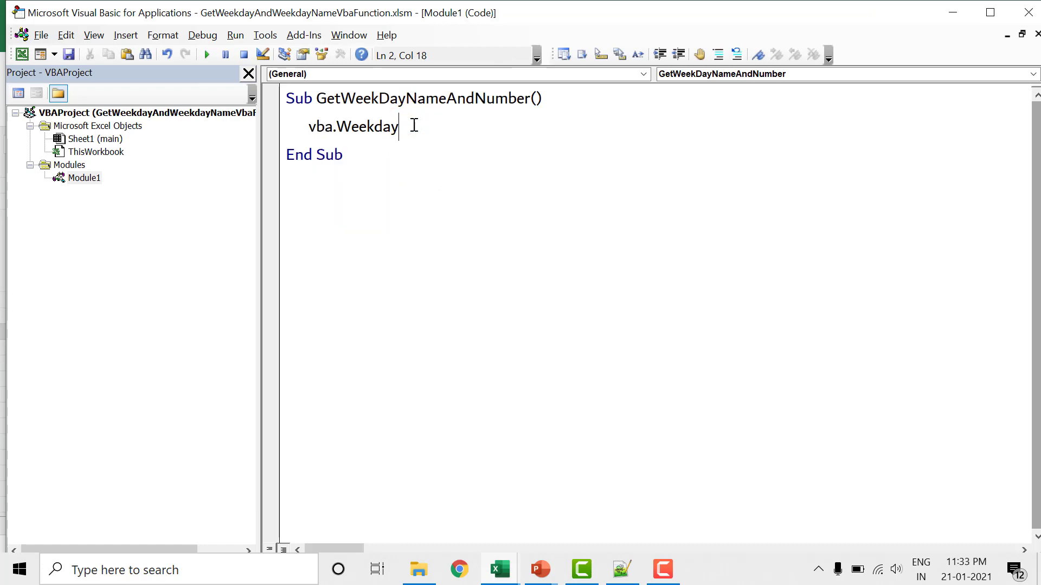
{"action": "type", "text": "("}
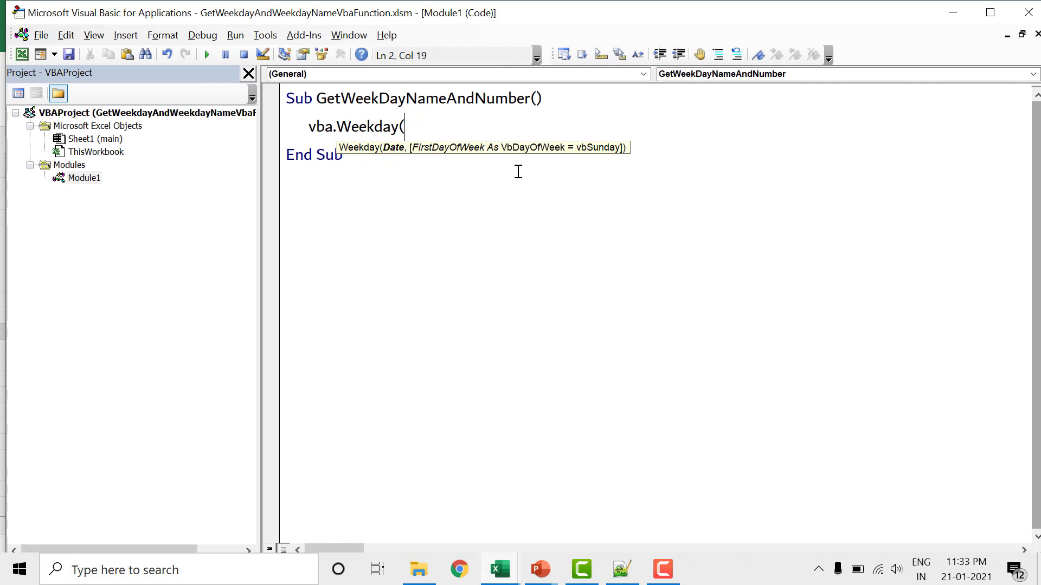
{"action": "type", "text": ")"}
{"action": "key", "text": "Left"}
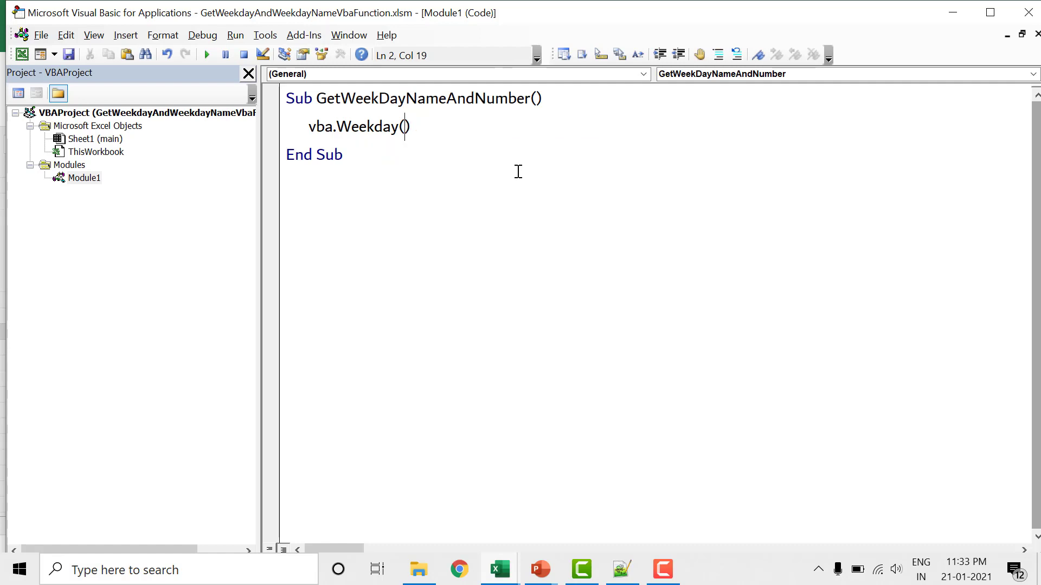
{"action": "type", "text": "#"}
{"action": "type", "text": "#"}
{"action": "key", "text": "Left"}
{"action": "type", "text": "01/19"}
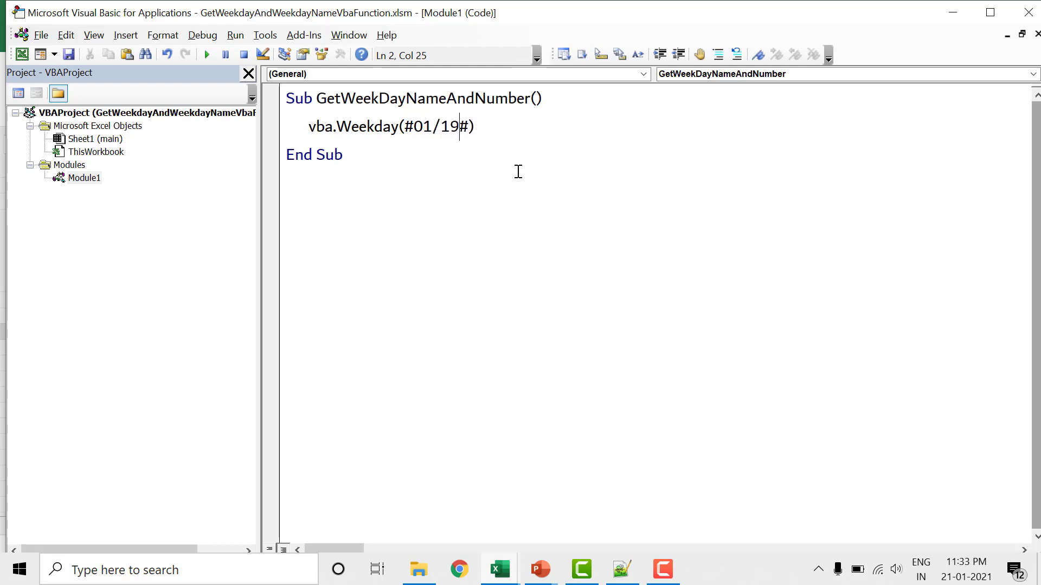
{"action": "type", "text": "/2011"}
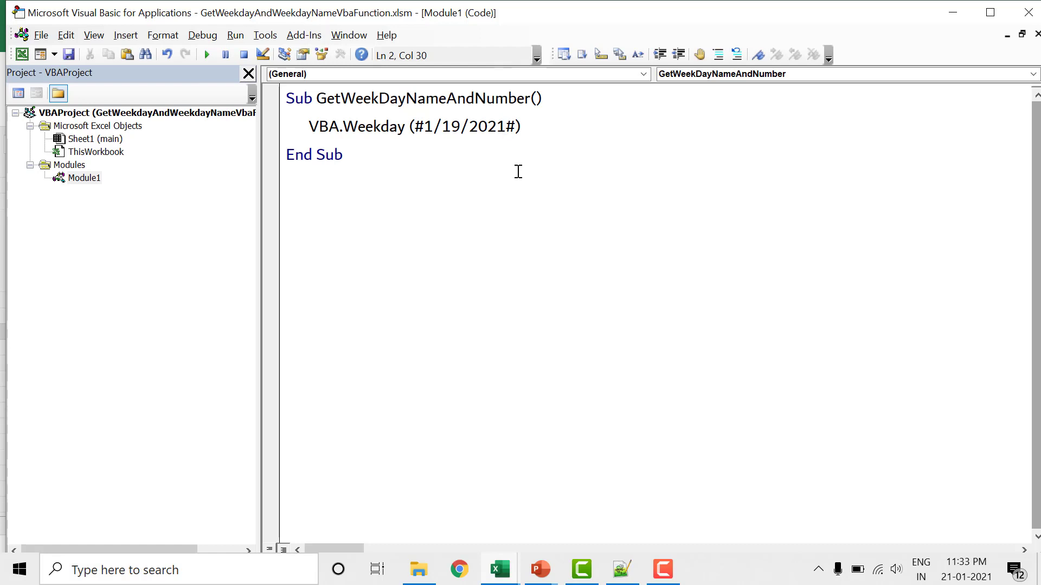
{"action": "key", "text": "Left"}
{"action": "key", "text": "Left"}
{"action": "key", "text": "Left"}
{"action": "key", "text": "Left"}
{"action": "key", "text": "Right"}
{"action": "key", "text": "Right"}
{"action": "key", "text": "Right"}
{"action": "key", "text": "Left"}
{"action": "key", "text": "Left"}
{"action": "key", "text": "Left"}
{"action": "key", "text": "Left"}
{"action": "key", "text": "Left"}
{"action": "key", "text": "Left"}
{"action": "key", "text": "Left"}
{"action": "key", "text": "Left"}
{"action": "key", "text": "Left"}
{"action": "key", "text": "Left"}
{"action": "key", "text": "Left"}
{"action": "key", "text": "Left"}
{"action": "key", "text": "Left"}
{"action": "key", "text": "Left"}
{"action": "key", "text": "Left"}
{"action": "key", "text": "Left"}
{"action": "key", "text": "Left"}
{"action": "key", "text": "Left"}
Wrap the call in MsgBox, run it to get 3, and check 19 January 2021 on the calendar.
{"action": "left_click", "coordinate": [297, 126]}
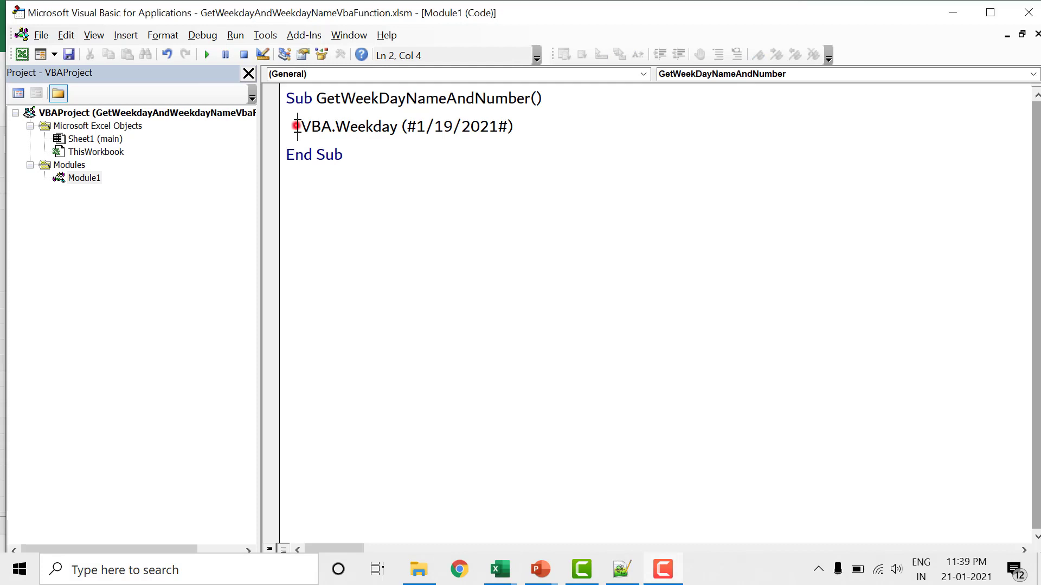
{"action": "type", "text": "msgb "}
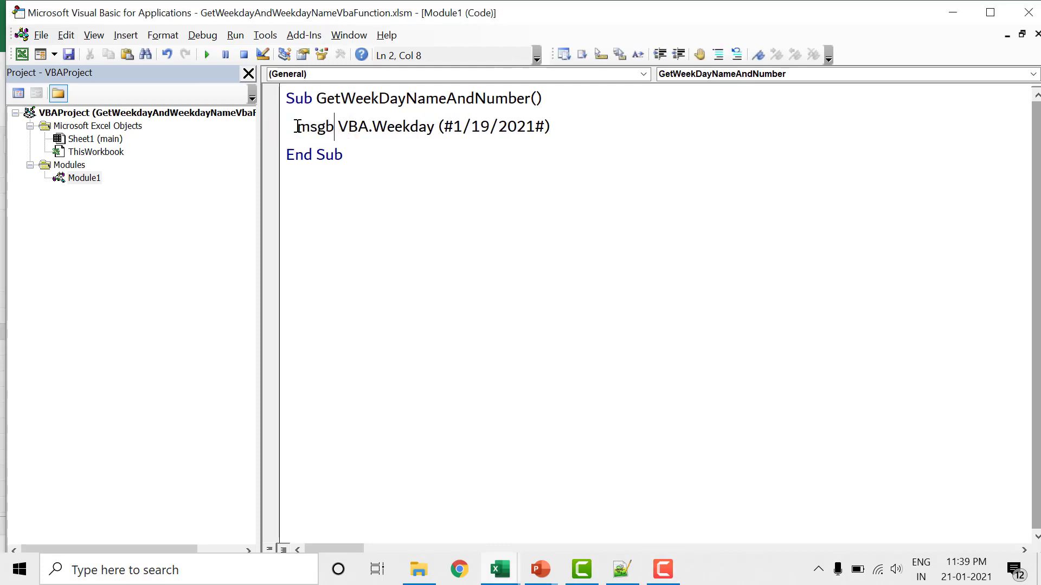
{"action": "type", "text": "ox"}
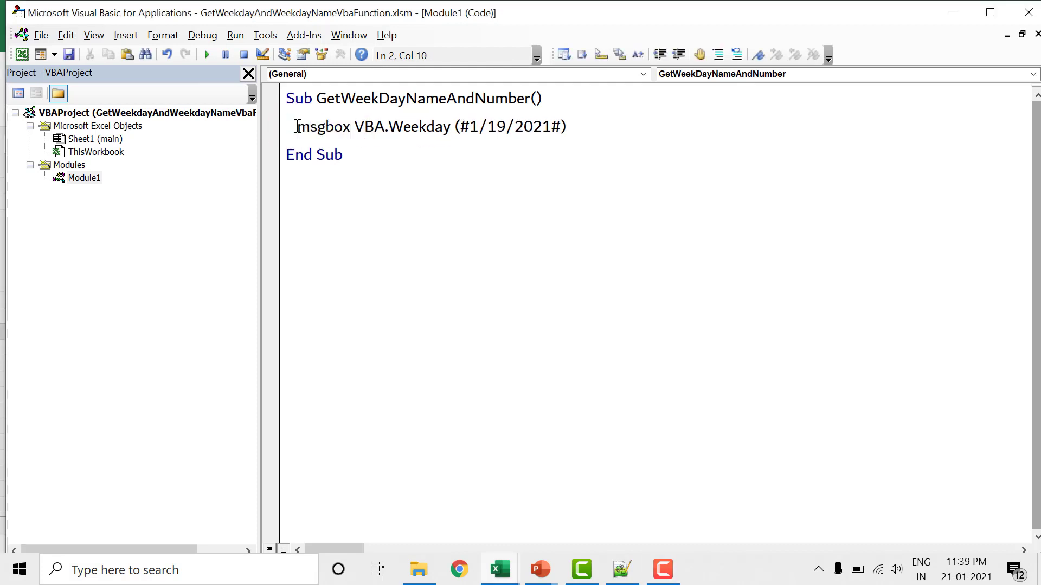
{"action": "key", "text": "Left"}
{"action": "key", "text": "Left"}
{"action": "key", "text": "F5"}
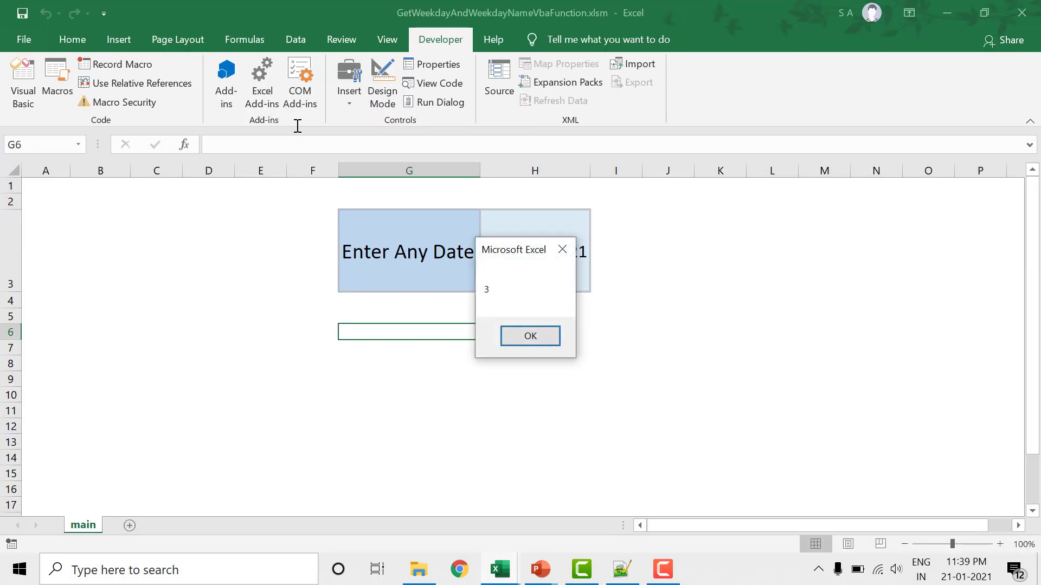
{"action": "left_click", "coordinate": [531, 337]}
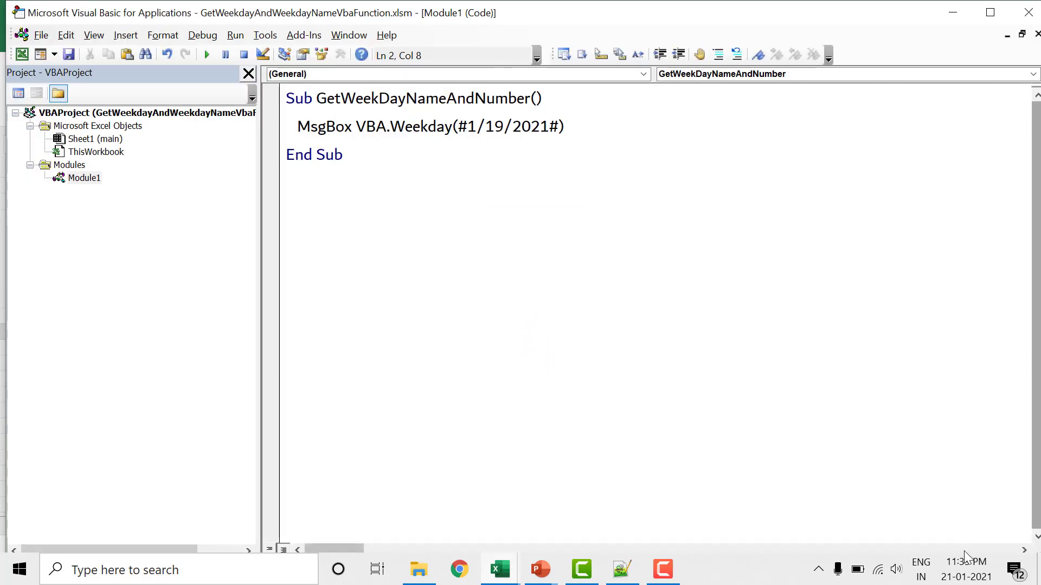
{"action": "left_click", "coordinate": [965, 564]}
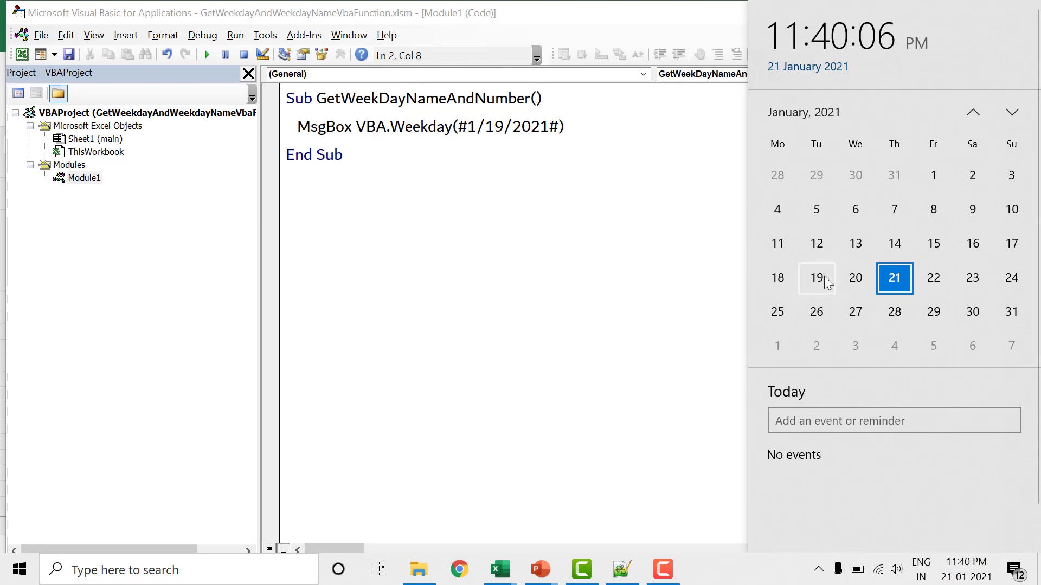
Add vbMonday as the Weekday call's second argument and run the macro again.
{"action": "left_click", "coordinate": [561, 127]}
{"action": "type", "text": ","}
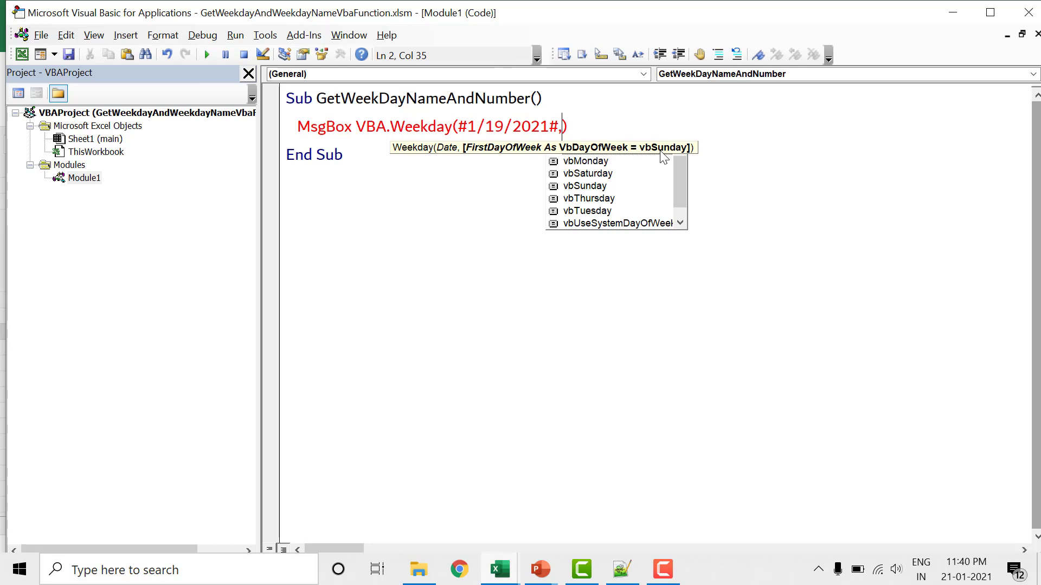
{"action": "type", "text": "vb"}
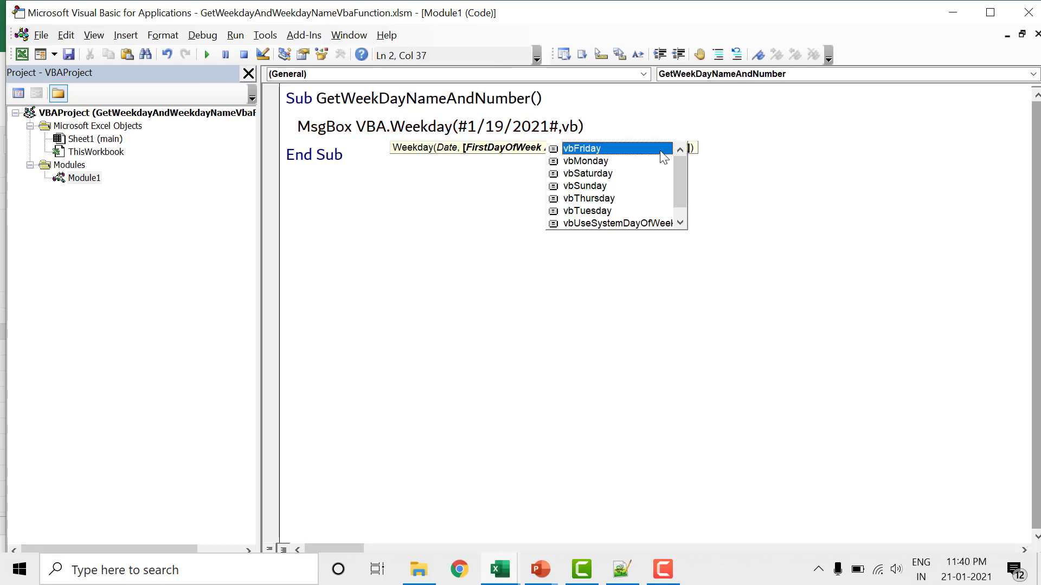
{"action": "key", "text": "Down"}
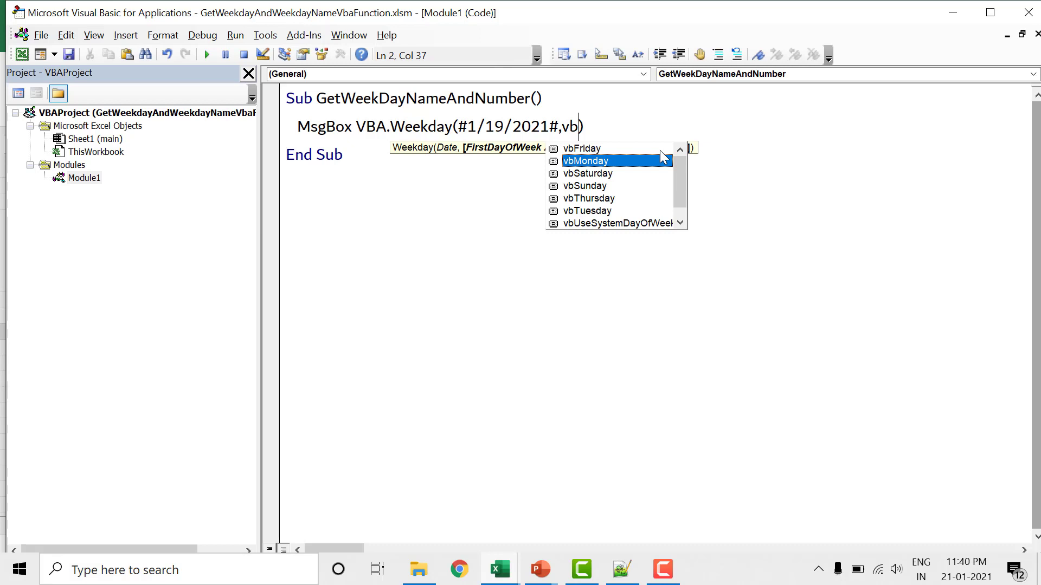
{"action": "double_click", "coordinate": [663, 157]}
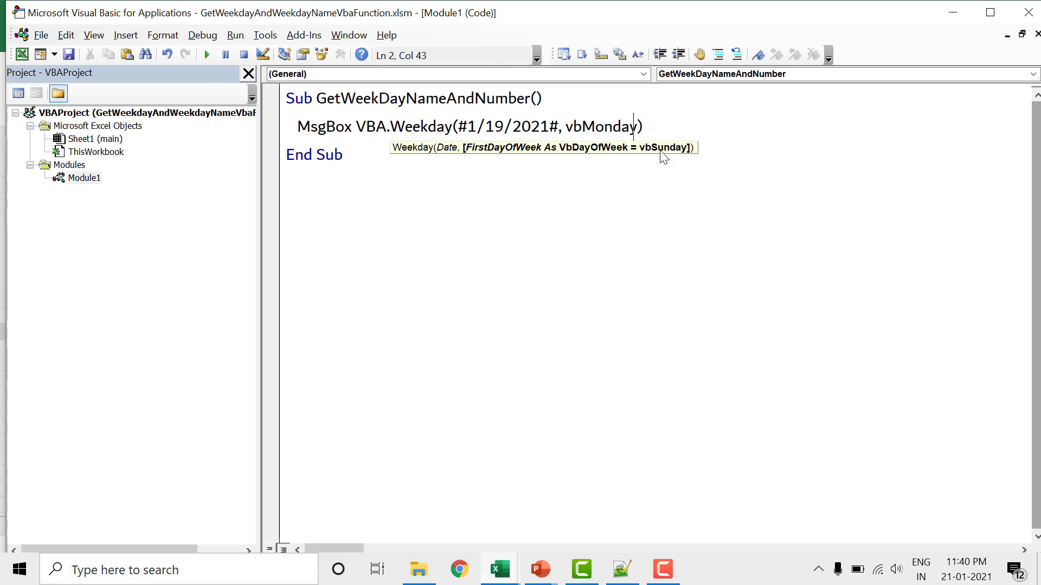
{"action": "key", "text": "F5"}
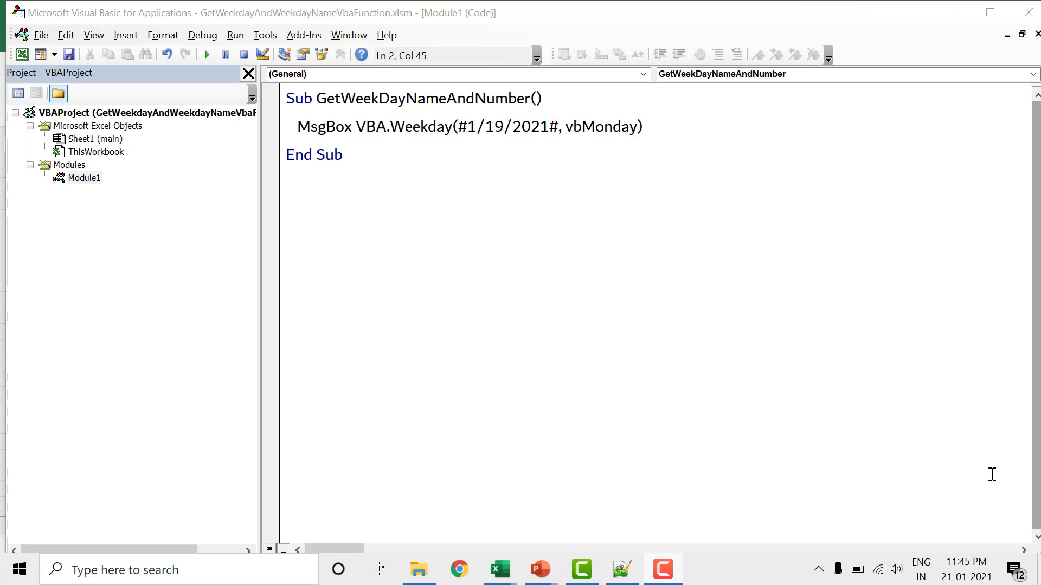
Comment out the MsgBox Weekday line and start a new line below it.
{"action": "left_click", "coordinate": [631, 126]}
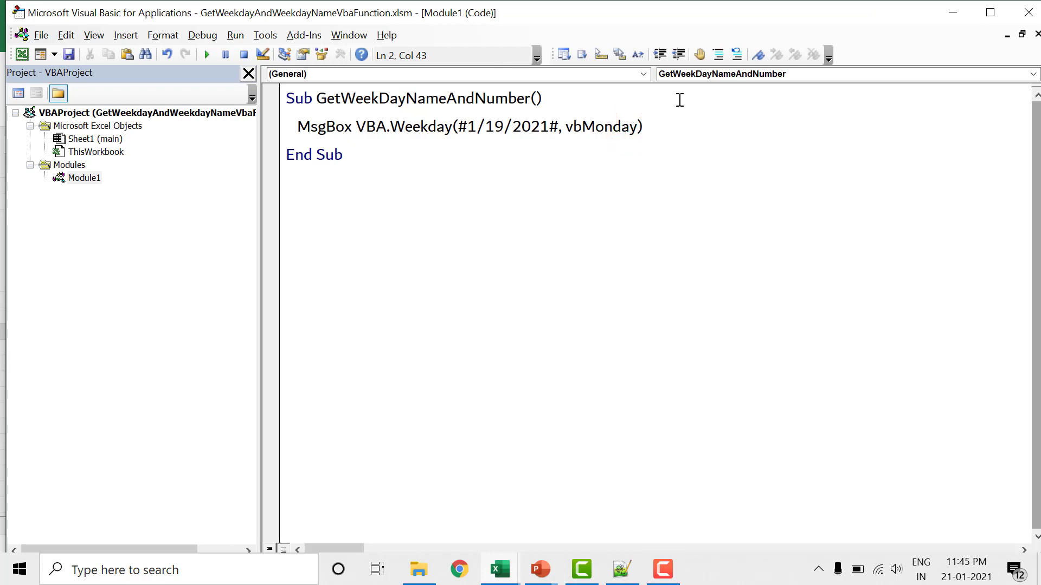
{"action": "left_click", "coordinate": [718, 56]}
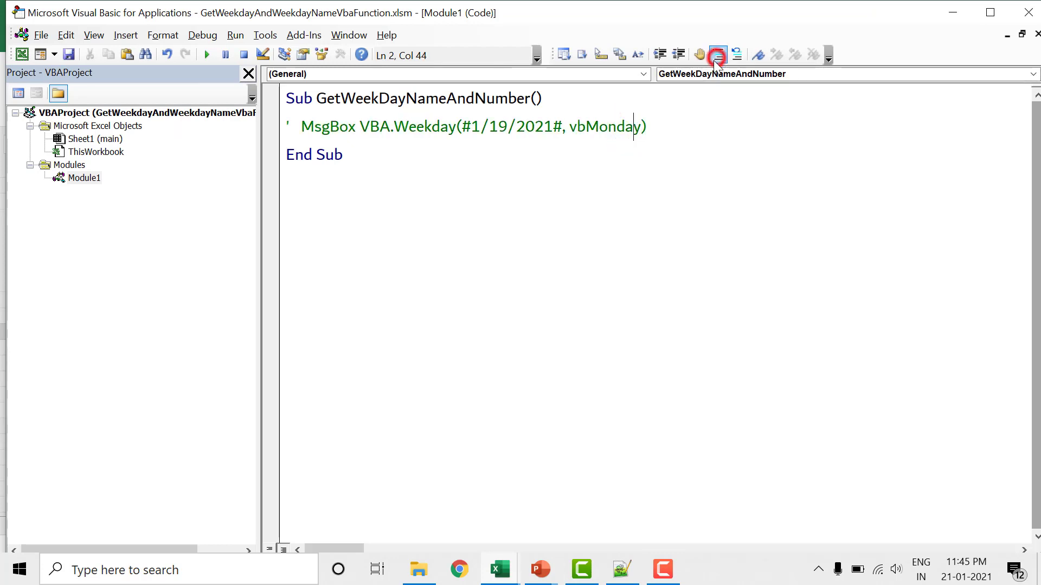
{"action": "left_click", "coordinate": [665, 121]}
{"action": "key", "text": "Return"}
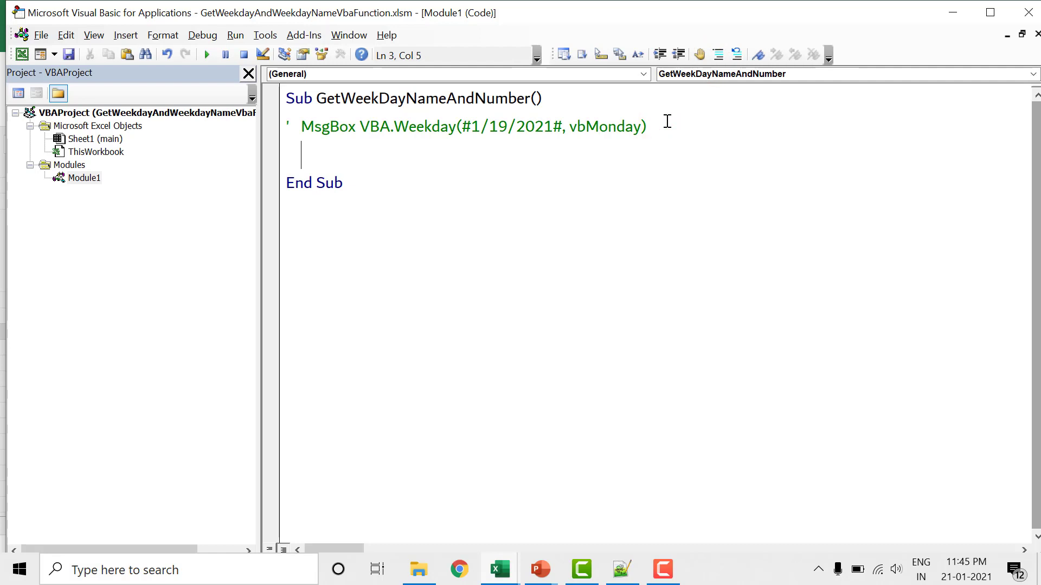
Type vba.WeekdayName(1) on the new line and move to its start.
{"action": "type", "text": "vba.wee"}
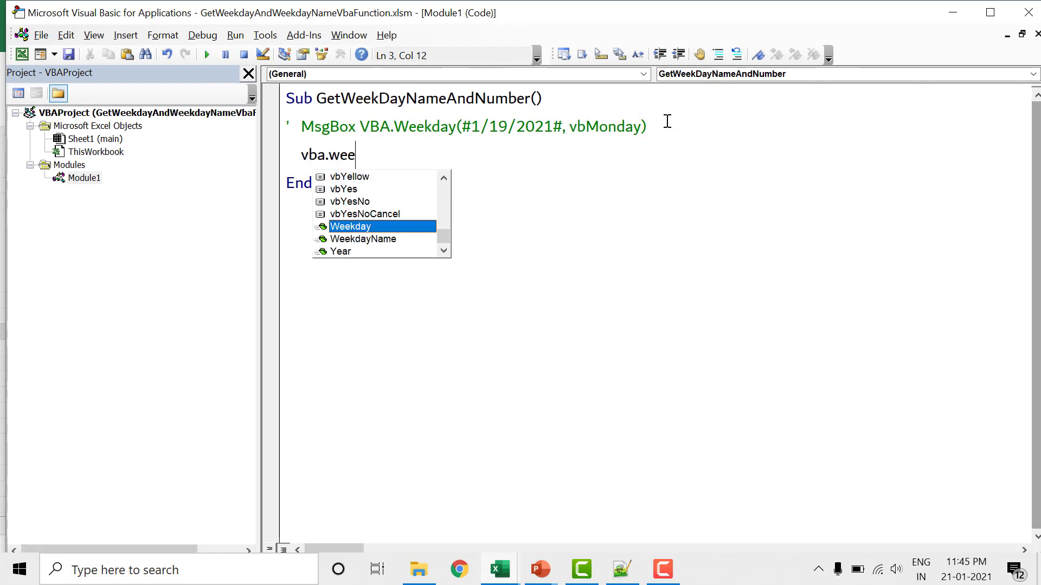
{"action": "key", "text": "Down"}
{"action": "key", "text": "Tab"}
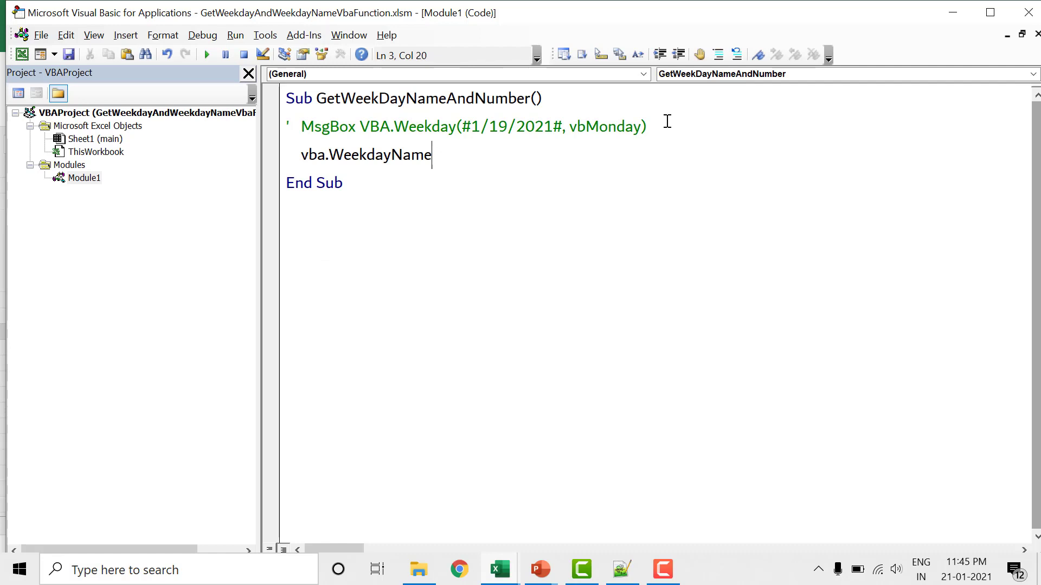
{"action": "type", "text": "("}
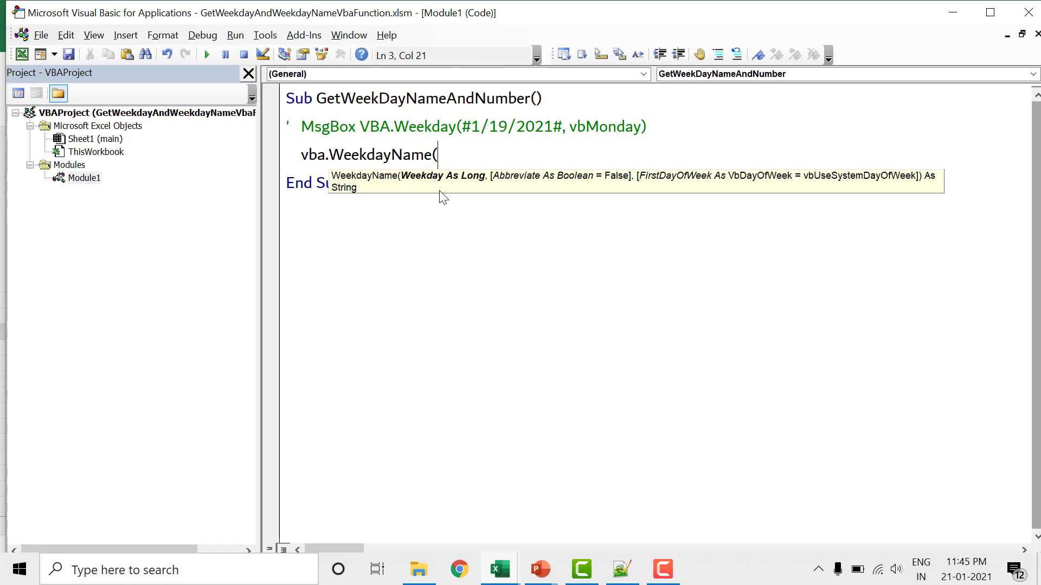
{"action": "type", "text": "1)"}
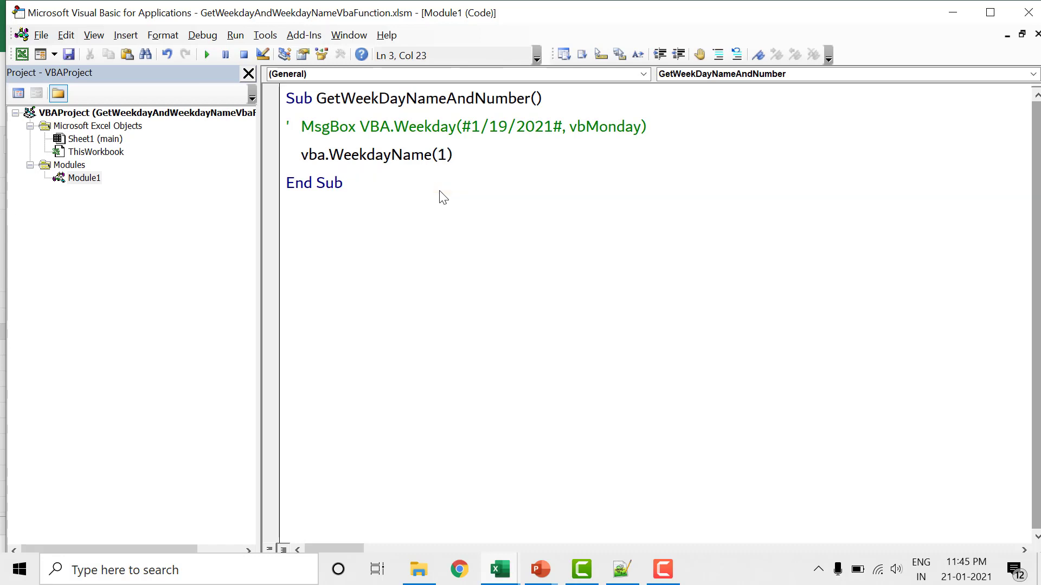
{"action": "key", "text": "Left"}
{"action": "key", "text": "Home"}
{"action": "key", "text": "Left"}
Make the line MsgBox VBA.WeekdayName(1) and run it, briefly adding then removing a comma.
{"action": "type", "text": "m"}
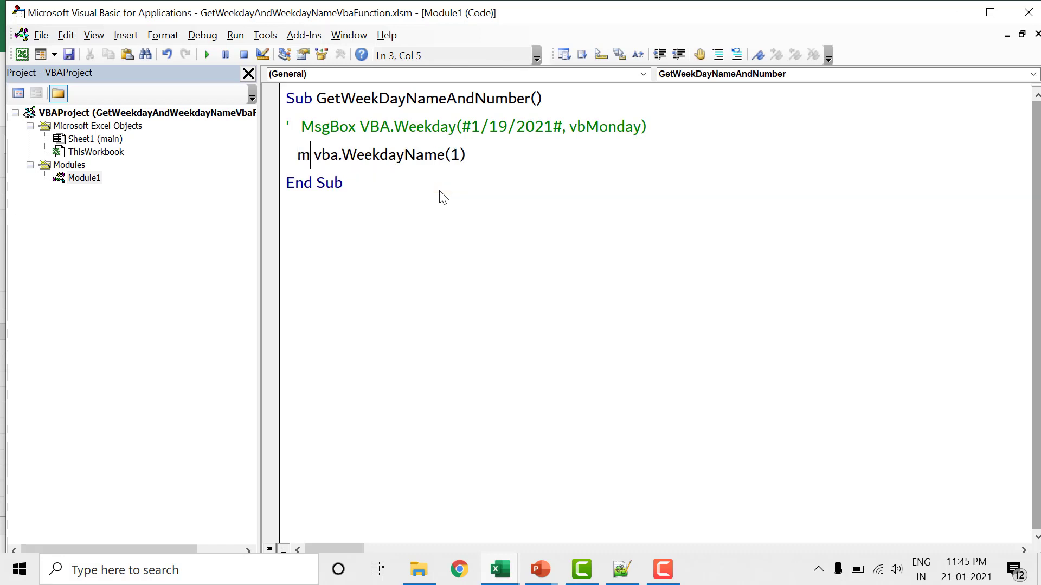
{"action": "type", "text": "sgbox"}
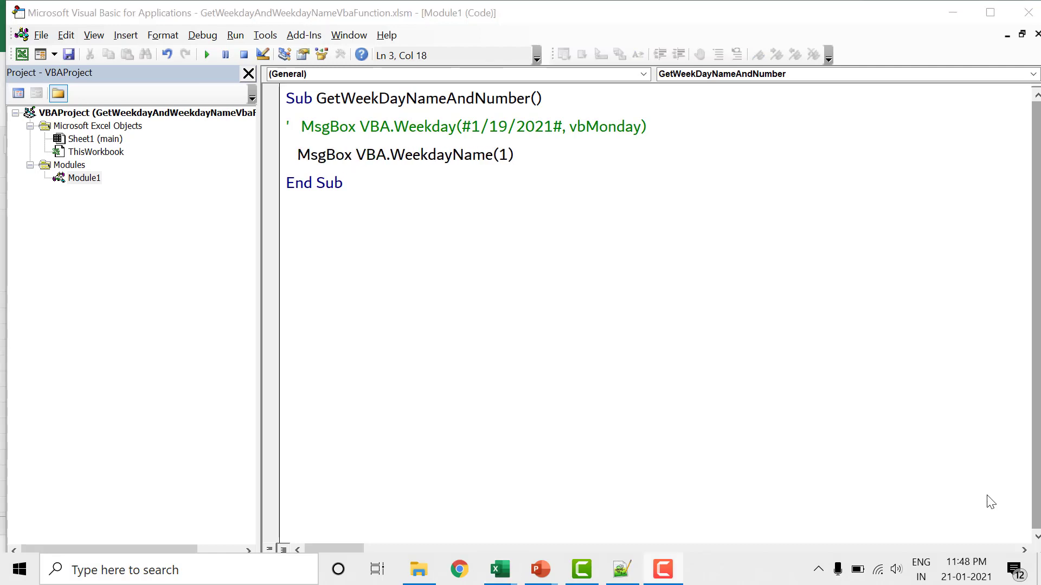
{"action": "left_click", "coordinate": [460, 155]}
{"action": "key", "text": "F5"}
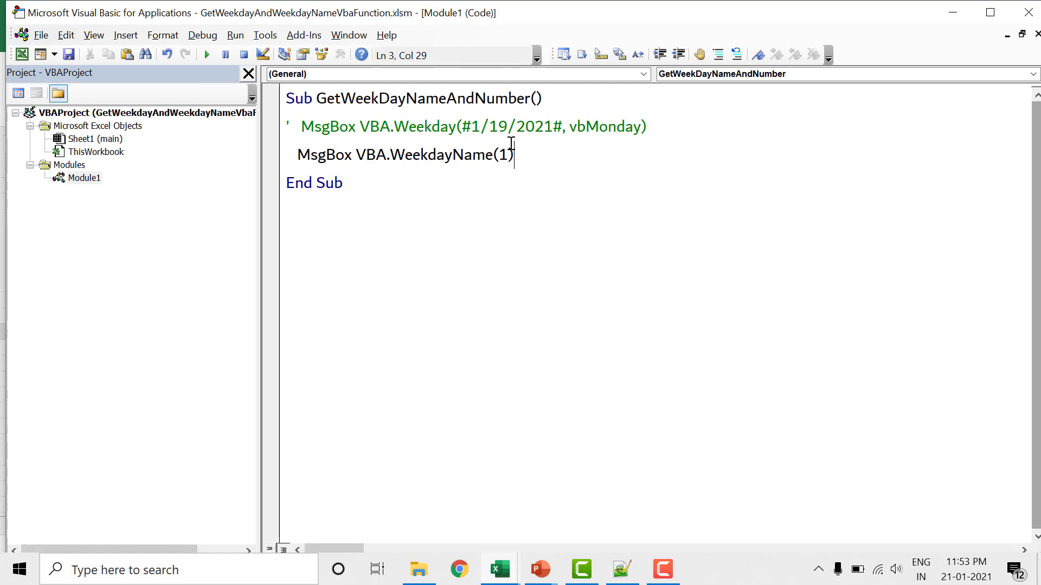
{"action": "key", "text": "Left"}
{"action": "type", "text": ","}
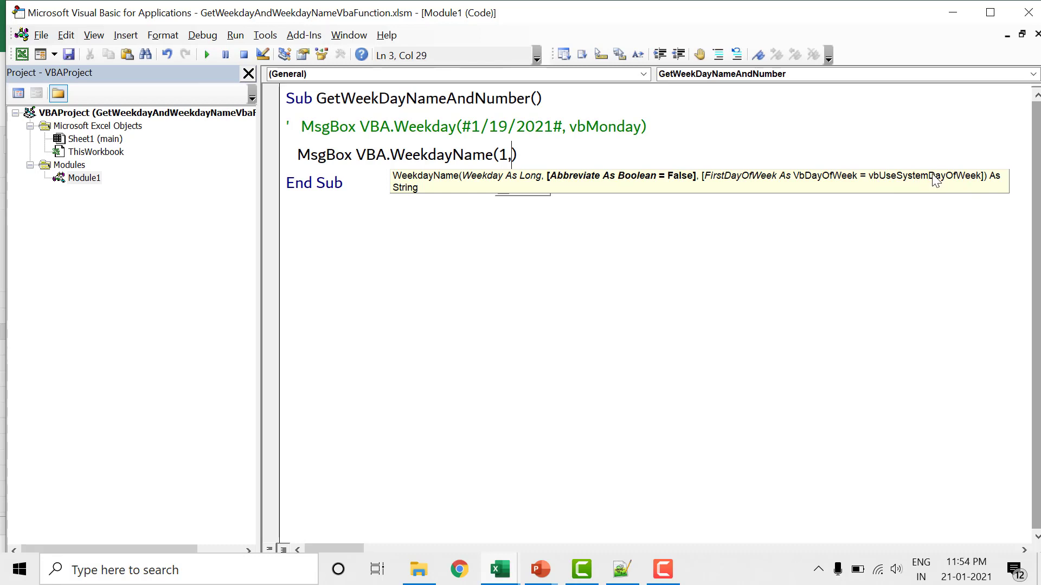
{"action": "key", "text": "BackSpace"}
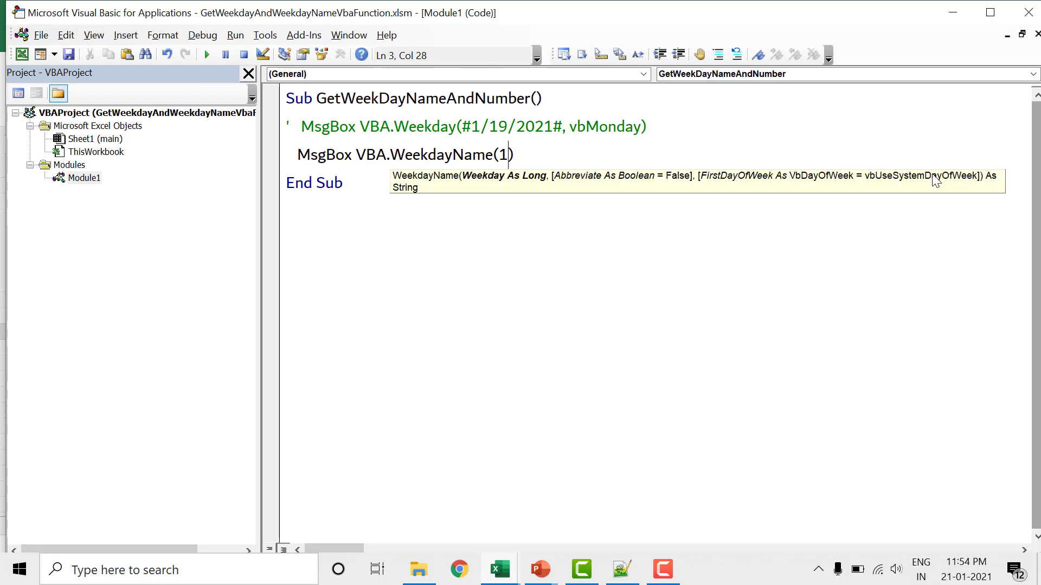
Insert a blank line above and begin a Weekday( call there.
{"action": "key", "text": "Home"}
{"action": "key", "text": "Return"}
{"action": "key", "text": "Up"}
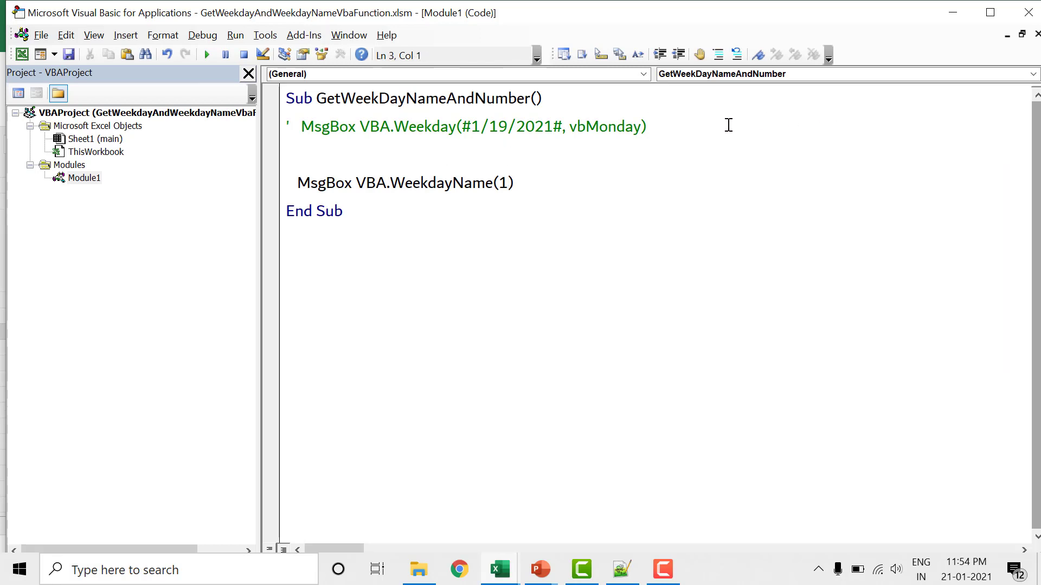
{"action": "type", "text": "weej"}
{"action": "key", "text": "BackSpace"}
{"action": "type", "text": "k"}
{"action": "key", "text": "ctrl+space"}
{"action": "key", "text": "Tab"}
{"action": "type", "text": "("}
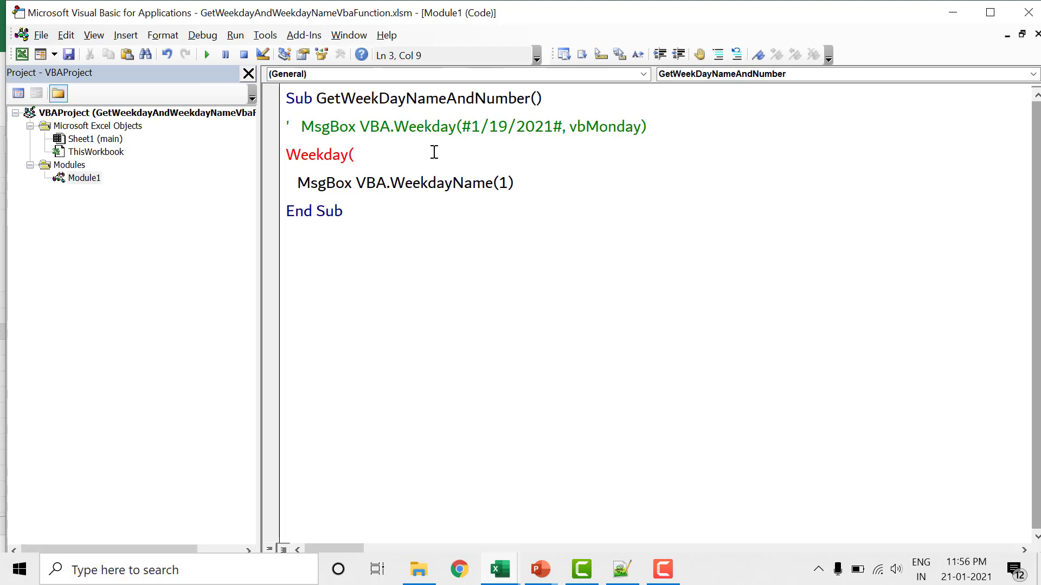
Delete the unfinished Weekday( line.
{"action": "key", "text": "shift+Left"}
{"action": "key", "text": "shift+Home"}
{"action": "key", "text": "Delete"}
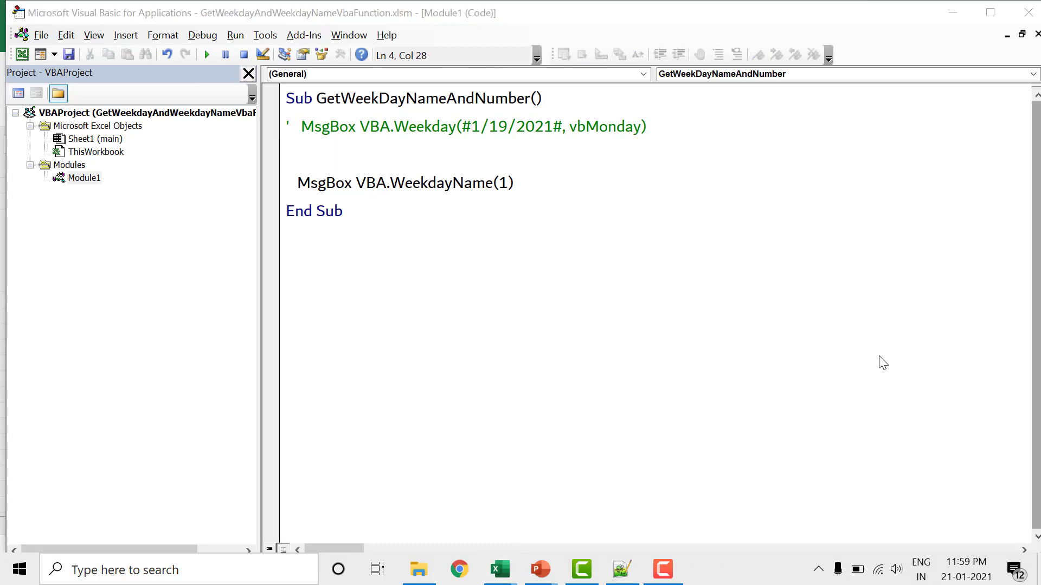
Change the call to WeekdayName(1, True), run it to show Mon, and return to Excel.
{"action": "left_click", "coordinate": [511, 185]}
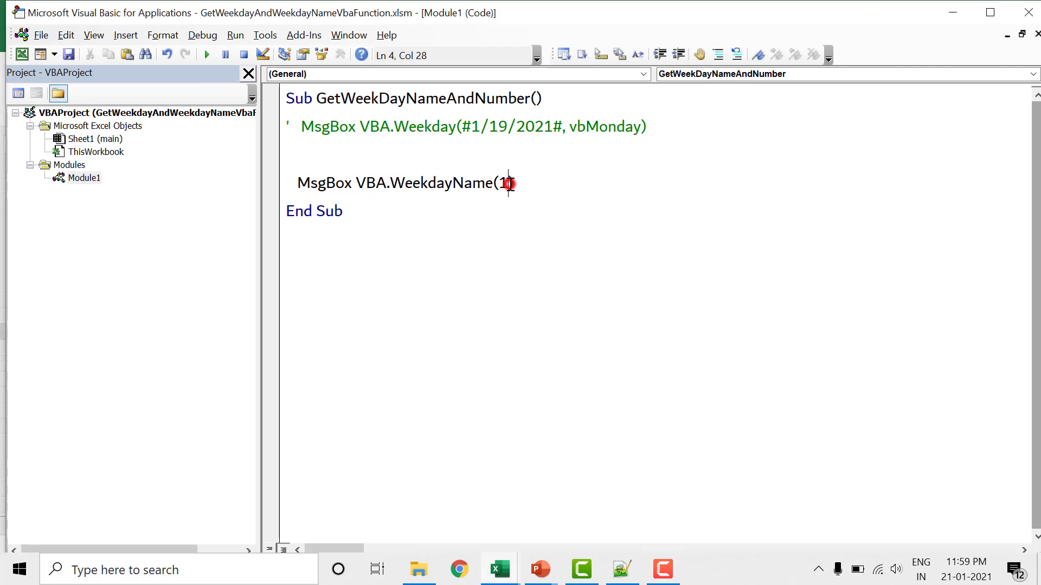
{"action": "type", "text": ")"}
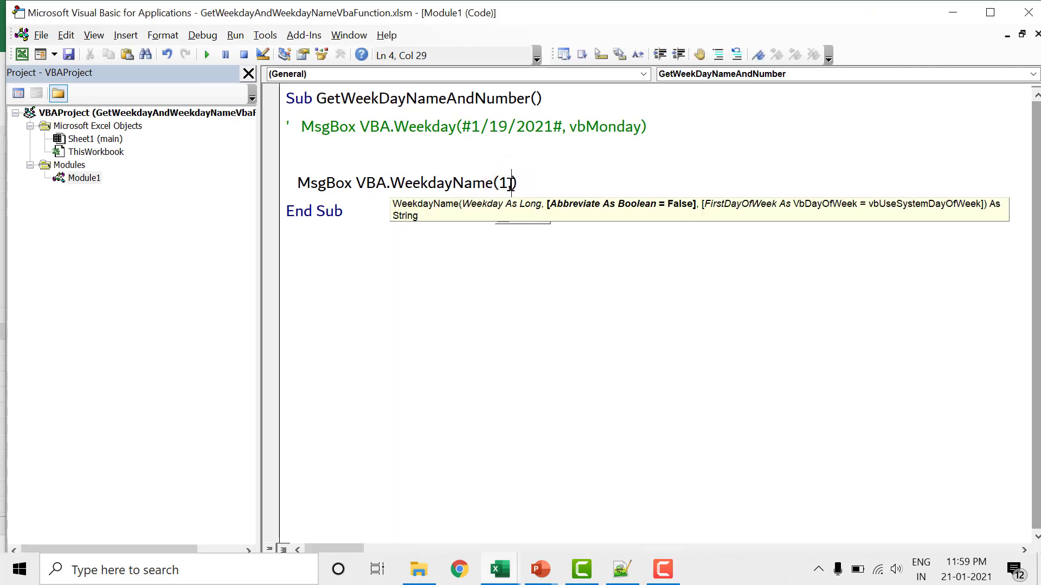
{"action": "type", "text": ","}
{"action": "type", "text": "T"}
{"action": "key", "text": "Tab"}
{"action": "key", "text": "Up"}
{"action": "key", "text": "Down"}
{"action": "key", "text": "F5"}
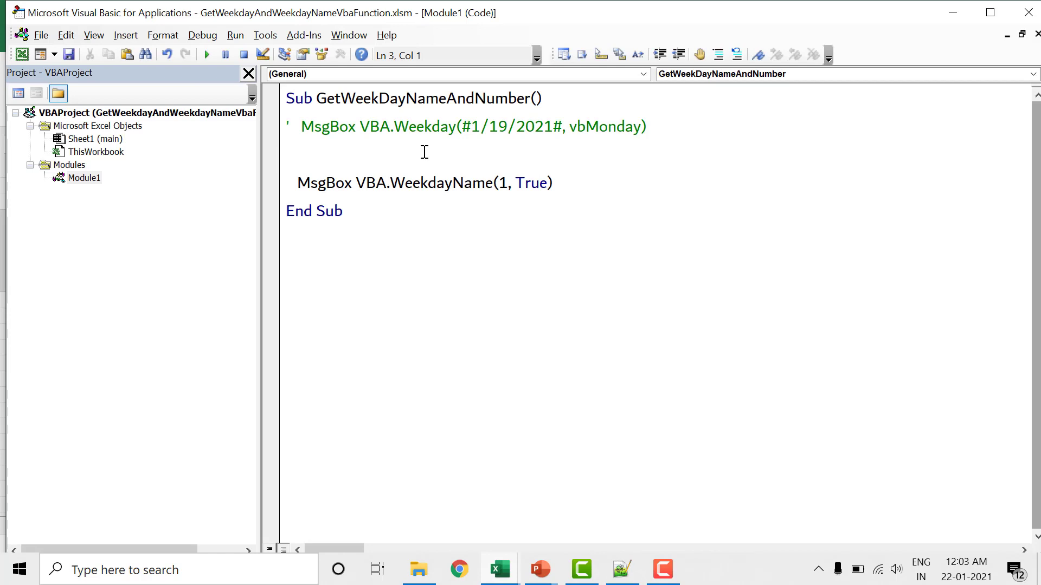
{"action": "left_click", "coordinate": [19, 57]}
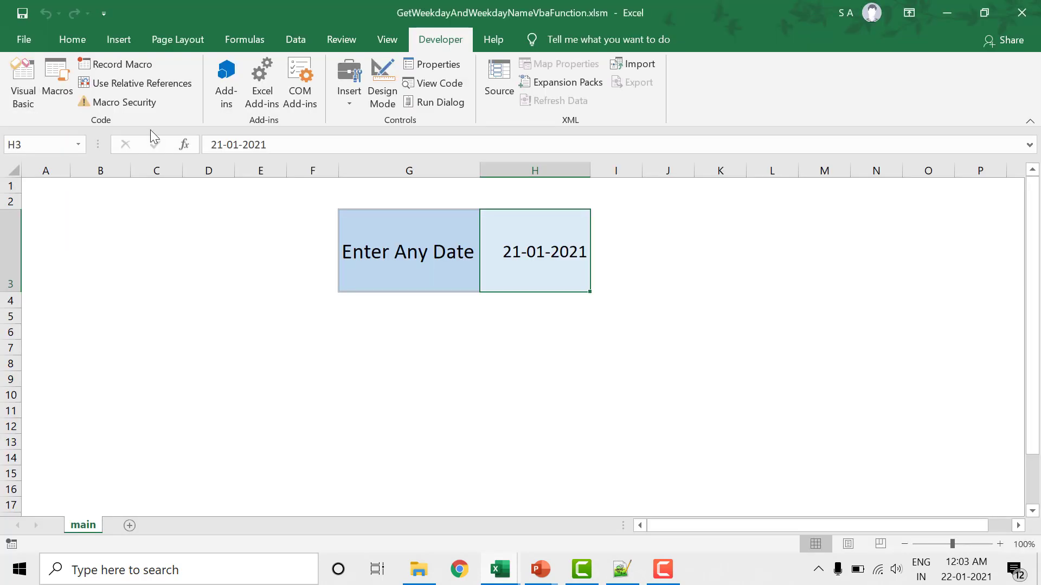
Inspect cells H6 and H3, confirming 21-01-2021 beside Enter Any Date.
{"action": "left_click", "coordinate": [568, 332]}
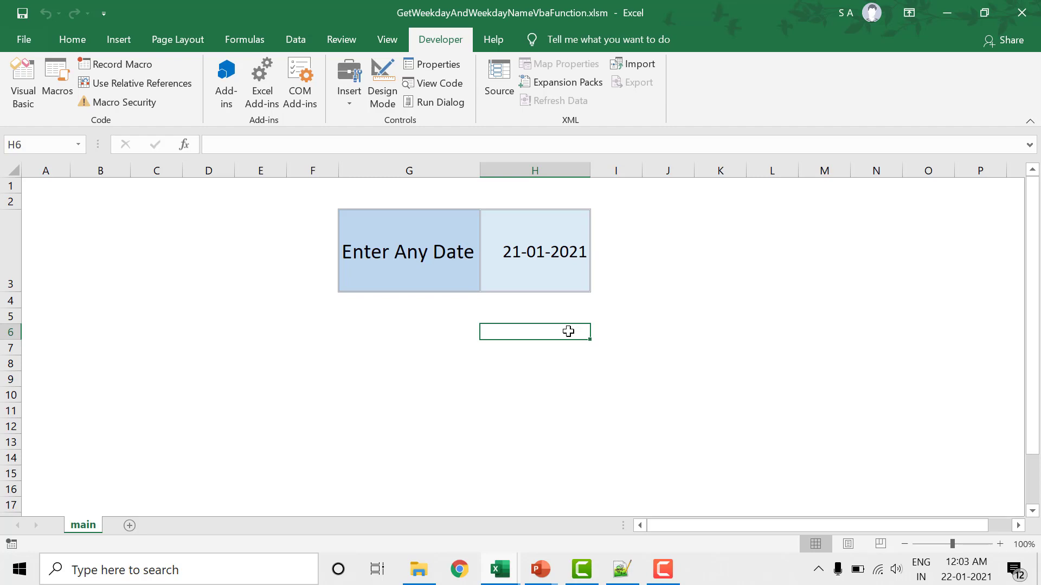
{"action": "left_click", "coordinate": [537, 233]}
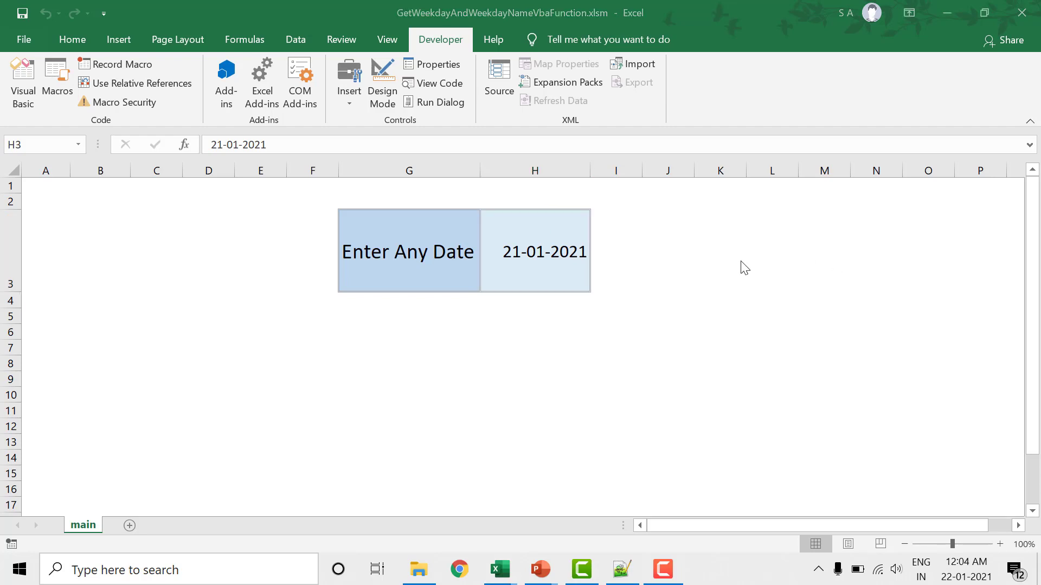
{"action": "left_click", "coordinate": [680, 268]}
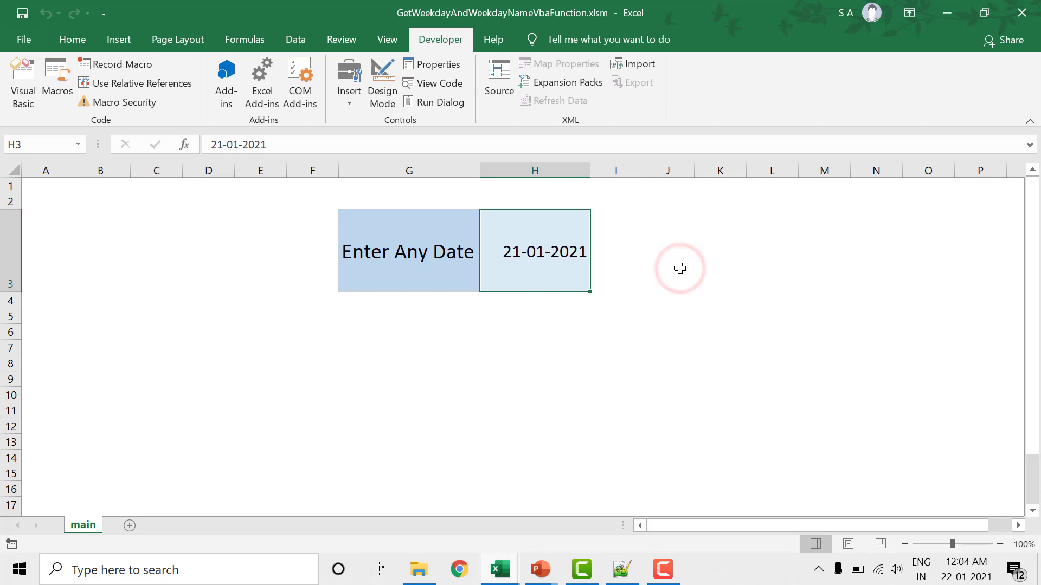
Add an empty Sub AddSheetsForMonth() procedure with End Sub below the existing macro, then return to the workbook.
{"action": "left_click", "coordinate": [17, 77]}
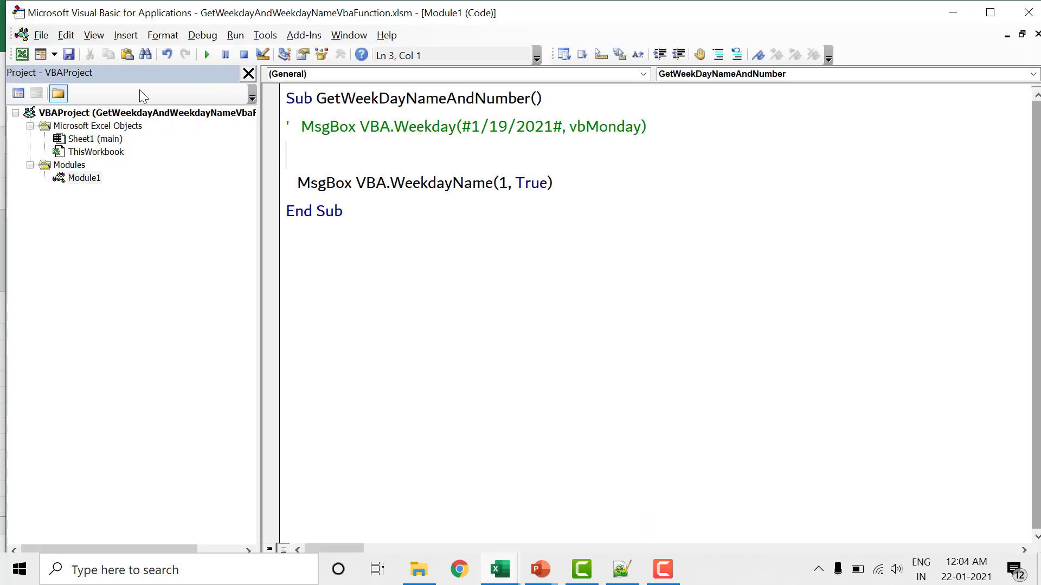
{"action": "key", "text": "Down"}
{"action": "key", "text": "Down"}
{"action": "key", "text": "Down"}
{"action": "key", "text": "Return"}
{"action": "key", "text": "Return"}
{"action": "type", "text": "Sub a"}
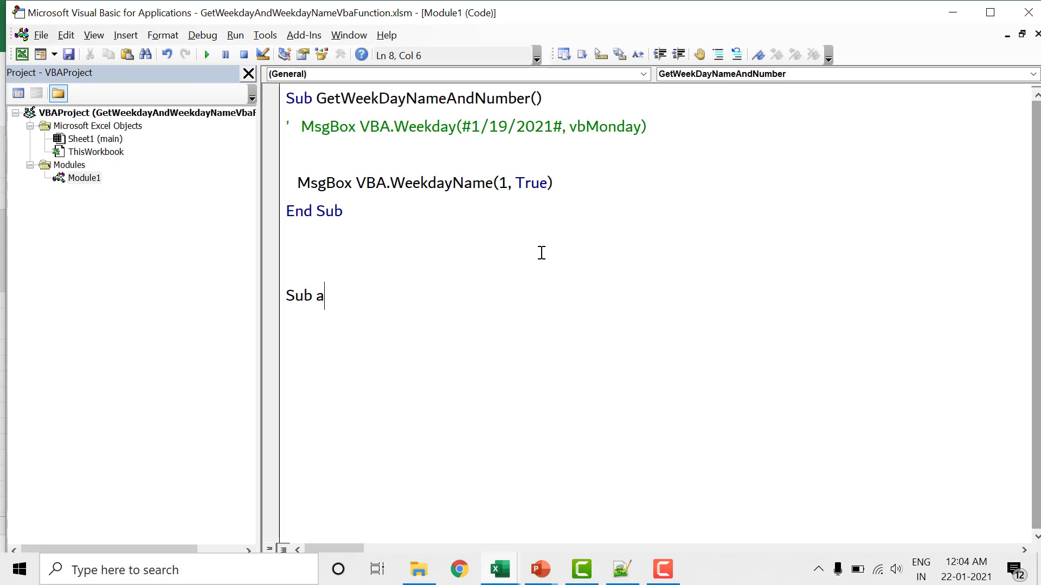
{"action": "type", "text": "dd"}
{"action": "key", "text": "BackSpace"}
{"action": "key", "text": "BackSpace"}
{"action": "key", "text": "BackSpace"}
{"action": "type", "text": "Add"}
{"action": "type", "text": "SheetsFo"}
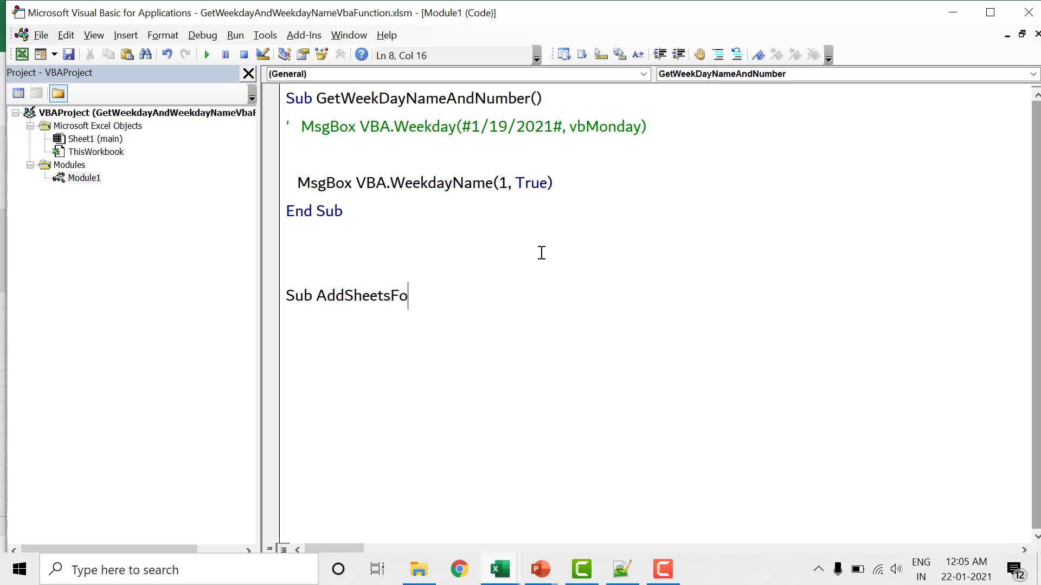
{"action": "type", "text": "r"}
{"action": "type", "text": "Month()"}
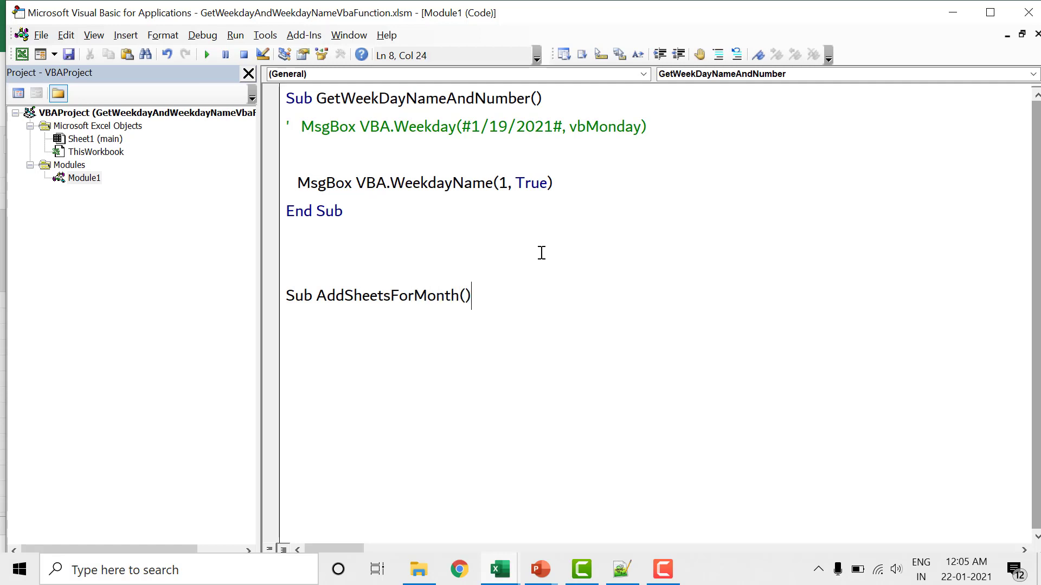
{"action": "key", "text": "Return"}
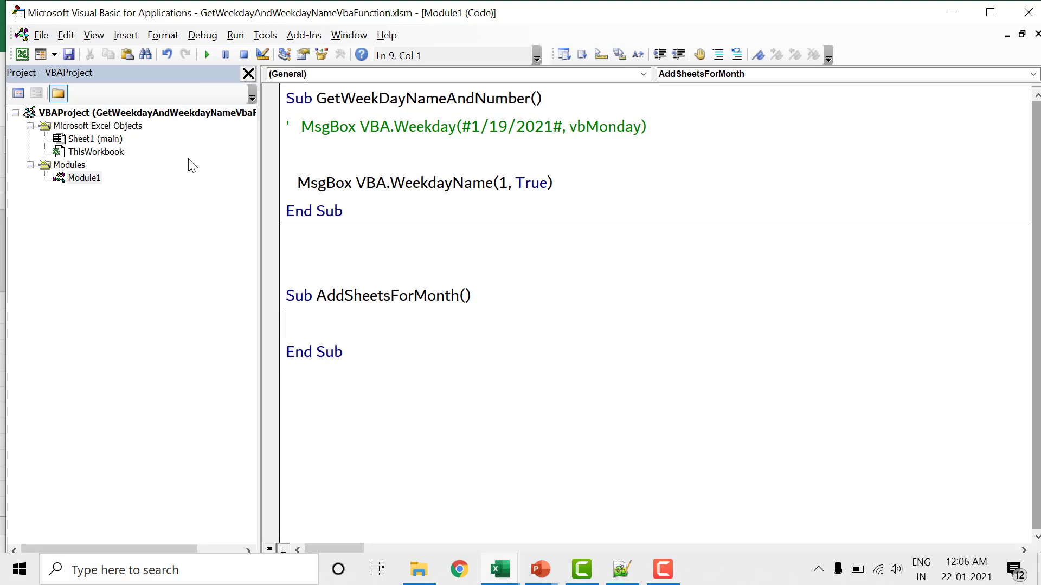
{"action": "left_click", "coordinate": [22, 54]}
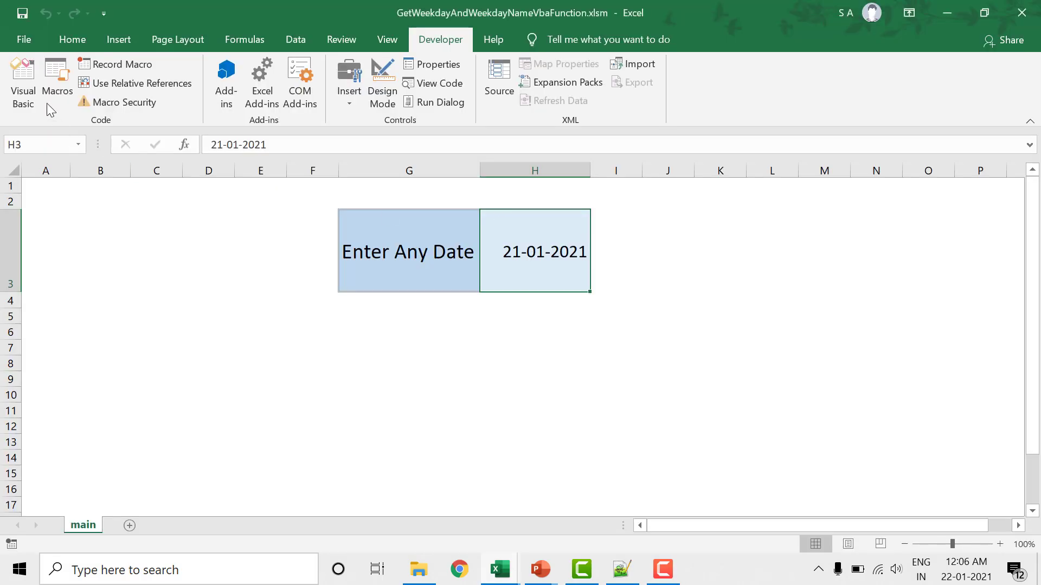
Add Dim lines declaring user_date, first_date and end_date As Date at the top of AddSheetsForMonth.
{"action": "left_click", "coordinate": [28, 82]}
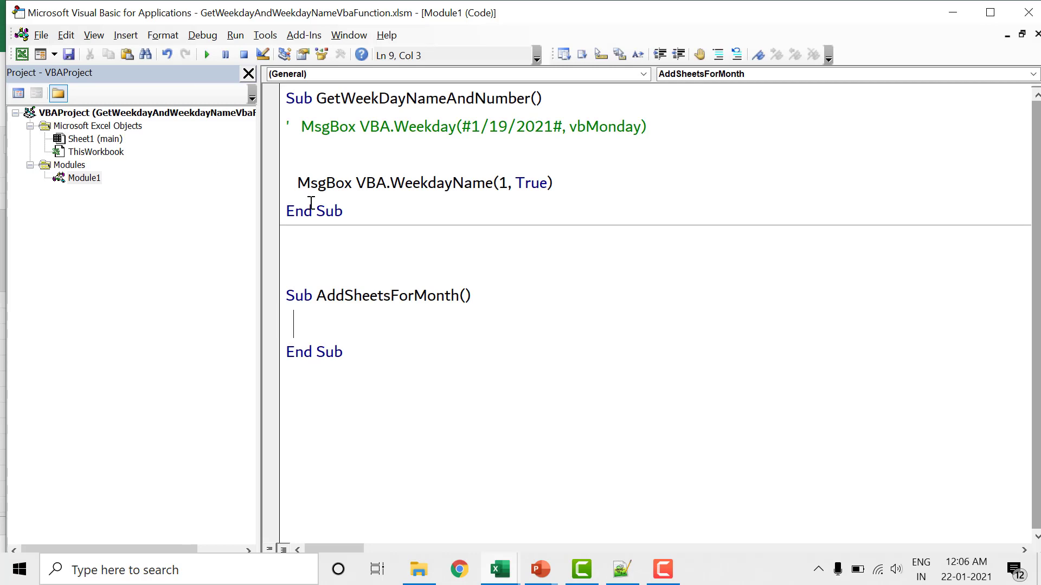
{"action": "type", "text": "dim"}
{"action": "type", "text": " user_d"}
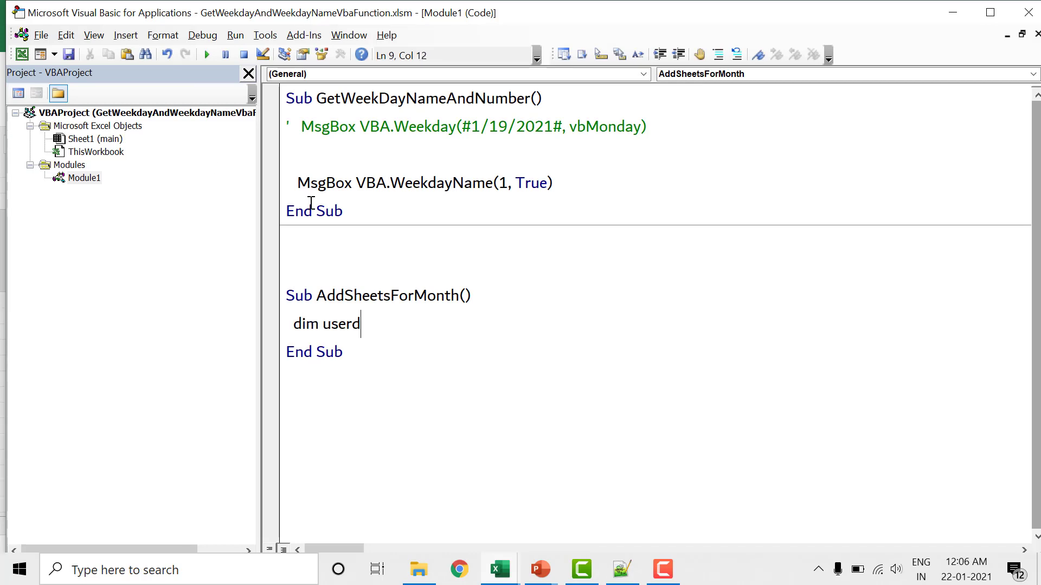
{"action": "key", "text": "BackSpace"}
{"action": "type", "text": "_date as "}
{"action": "type", "text": "Dat"}
{"action": "key", "text": "Return"}
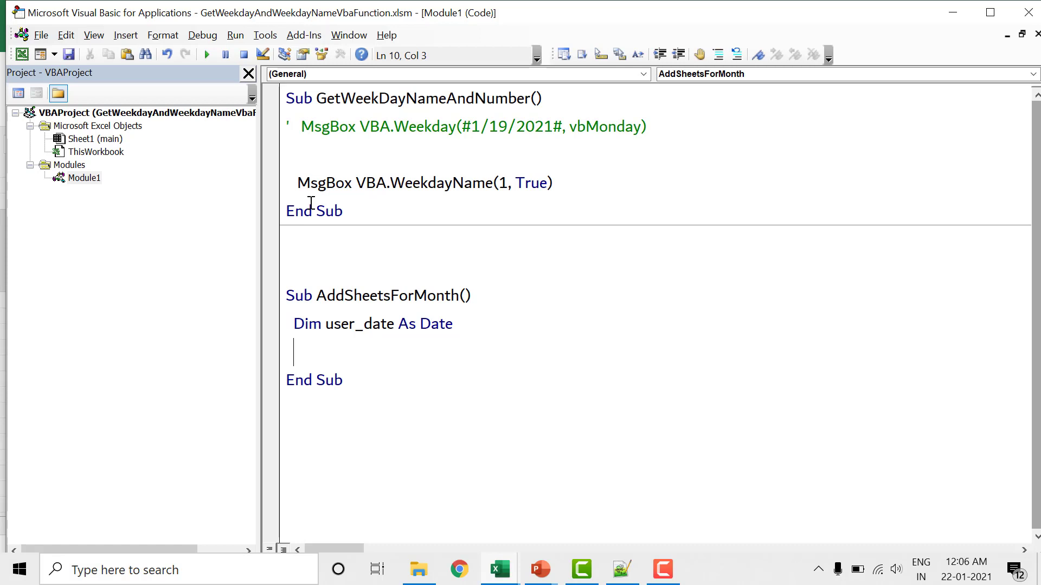
{"action": "type", "text": "dim"}
{"action": "type", "text": " first"}
{"action": "type", "text": "_date as"}
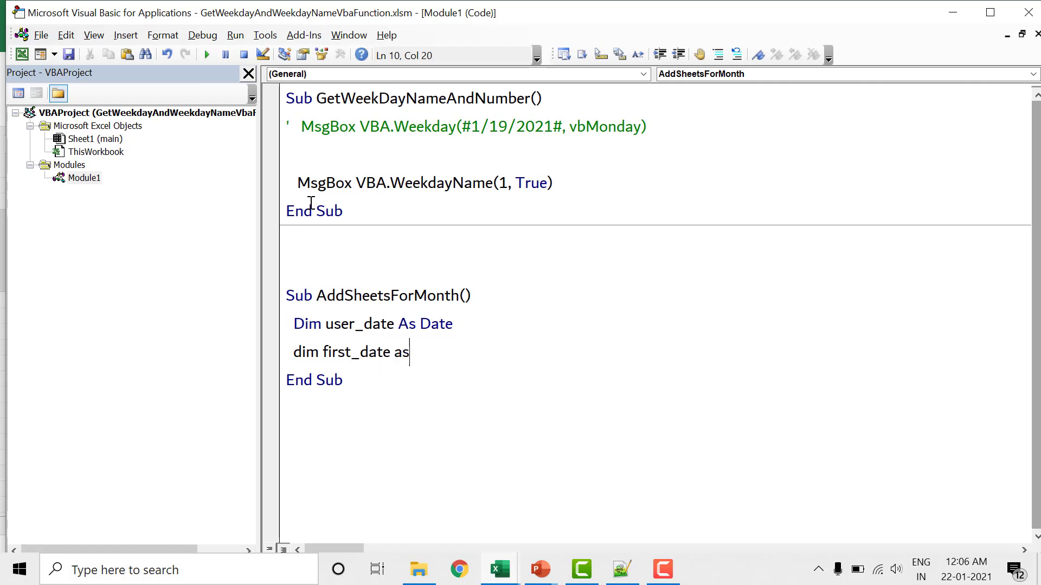
{"action": "type", "text": " Date"}
{"action": "key", "text": "Escape"}
{"action": "key", "text": "Return"}
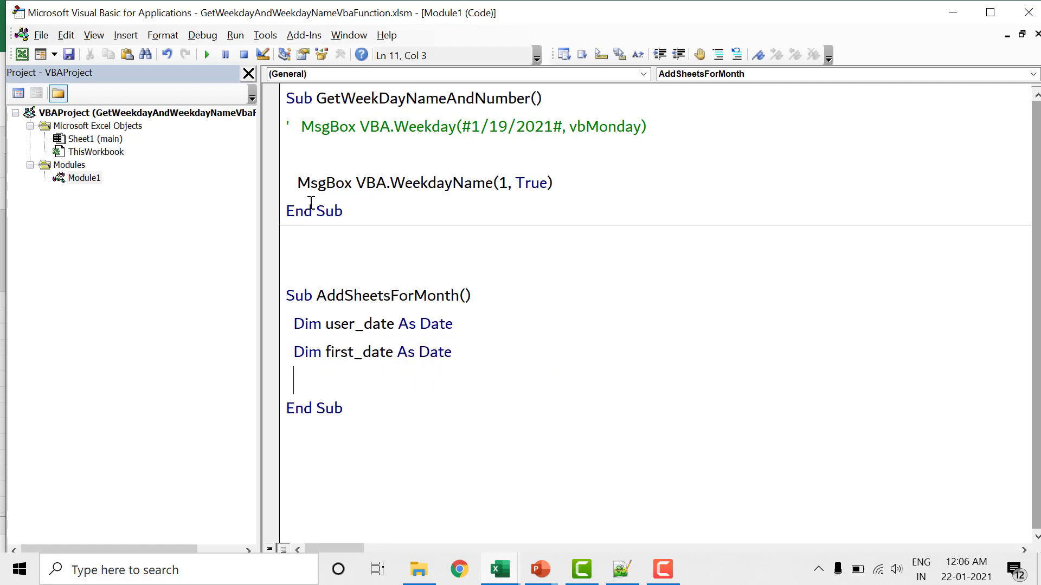
{"action": "type", "text": "dim end"}
{"action": "type", "text": "_date as "}
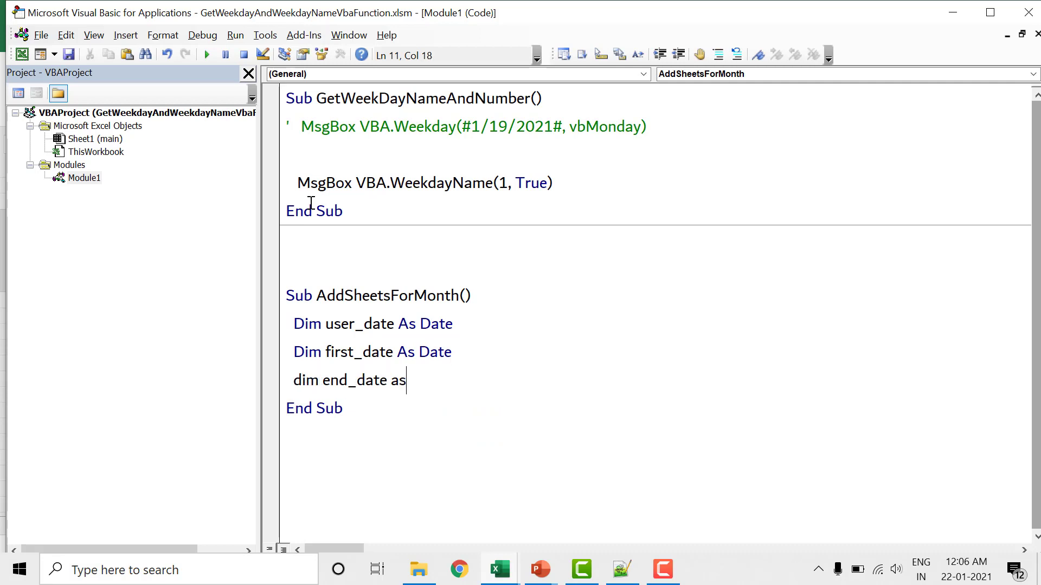
{"action": "type", "text": "Date"}
{"action": "key", "text": "Tab"}
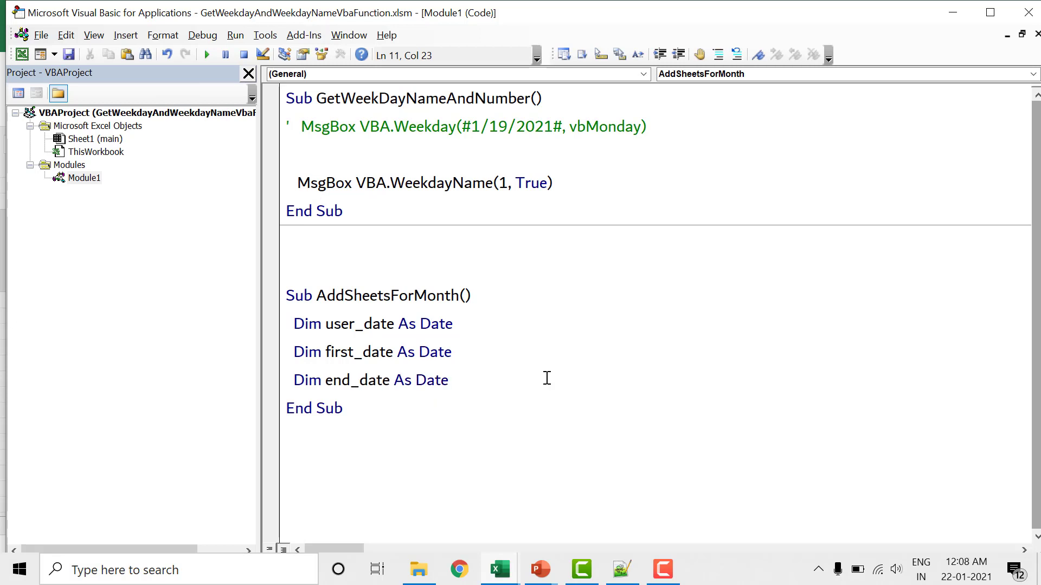
{"action": "key", "text": "Return"}
{"action": "key", "text": "Return"}
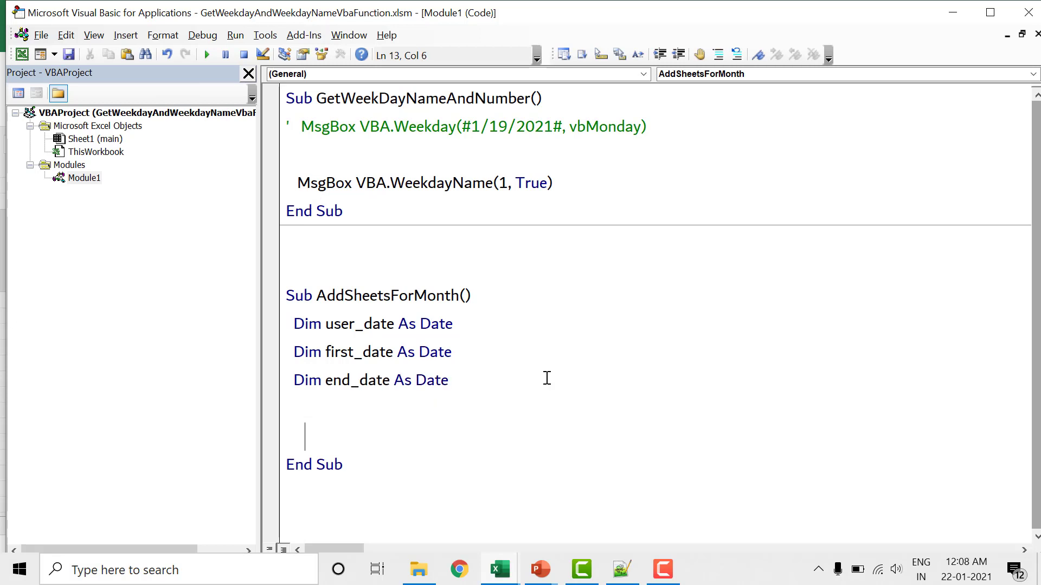
Begin the assignment line user_date = Worksheets(" in AddSheetsForMonth.
{"action": "type", "text": "user"}
{"action": "key", "text": "ctrl+space"}
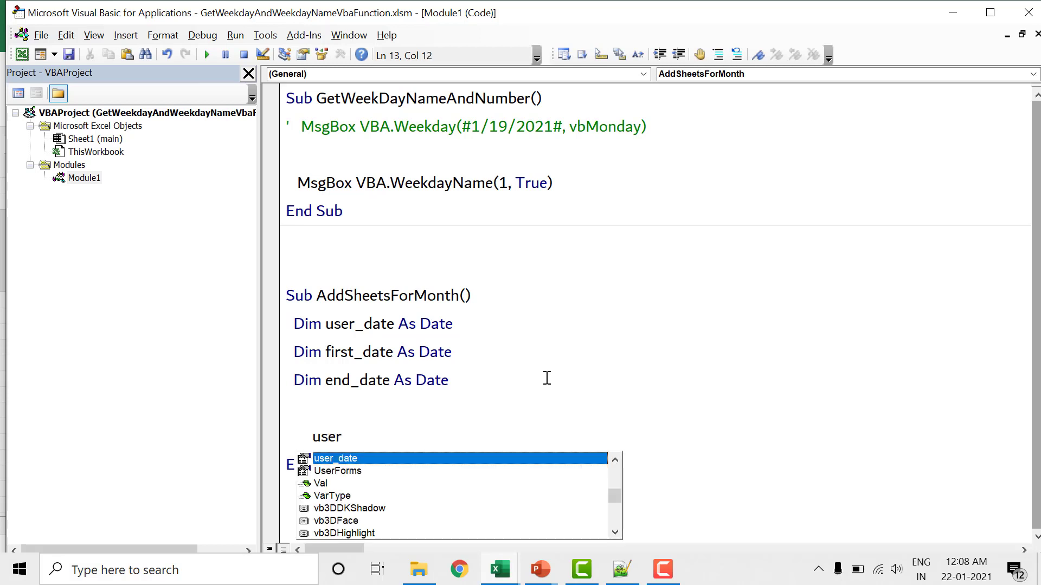
{"action": "key", "text": "Tab"}
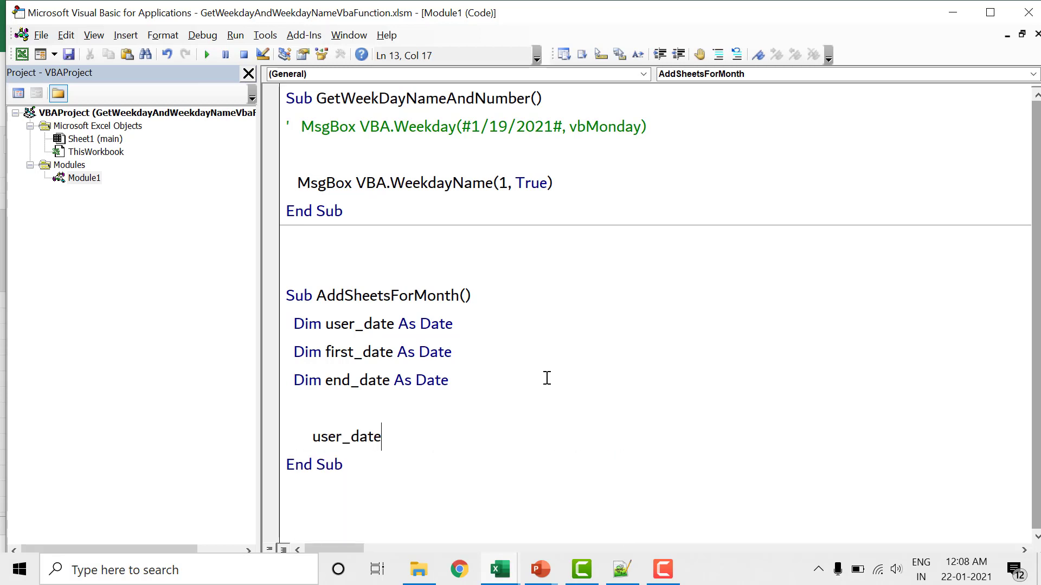
{"action": "type", "text": "=works"}
{"action": "key", "text": "ctrl+space"}
{"action": "key", "text": "Escape"}
{"action": "type", "text": "heets(\""}
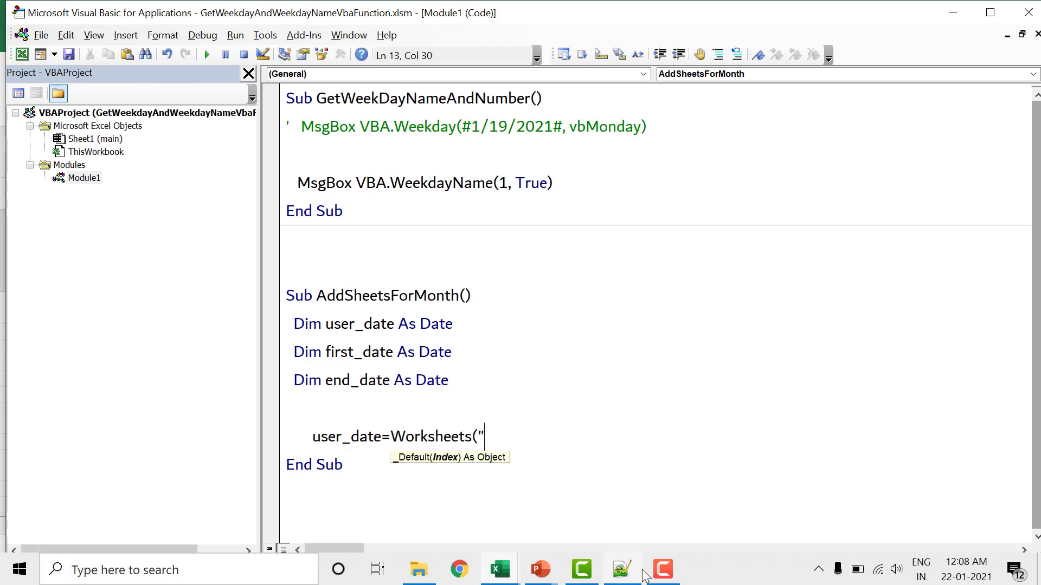
Check the sheet name in the workbook, then finish the line as Worksheets("main").Range("H3").Value.
{"action": "left_click", "coordinate": [23, 54]}
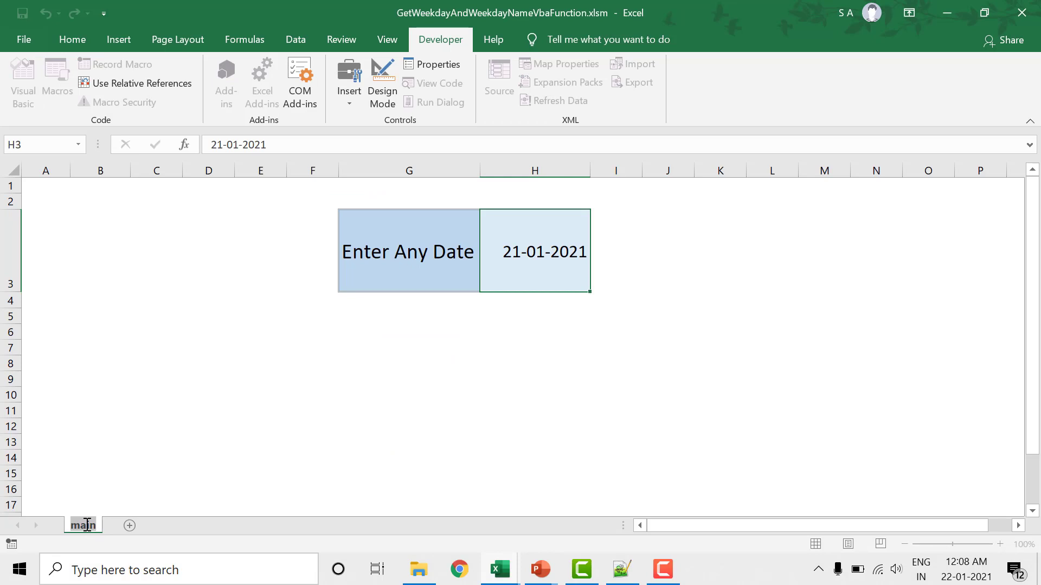
{"action": "left_click", "coordinate": [144, 362]}
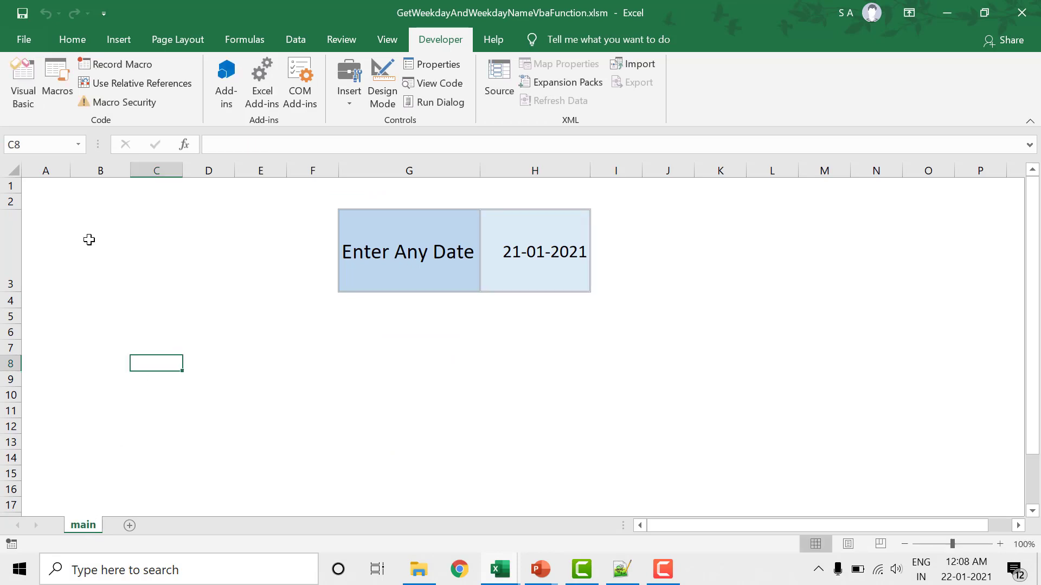
{"action": "left_click", "coordinate": [18, 78]}
{"action": "type", "text": "main\""}
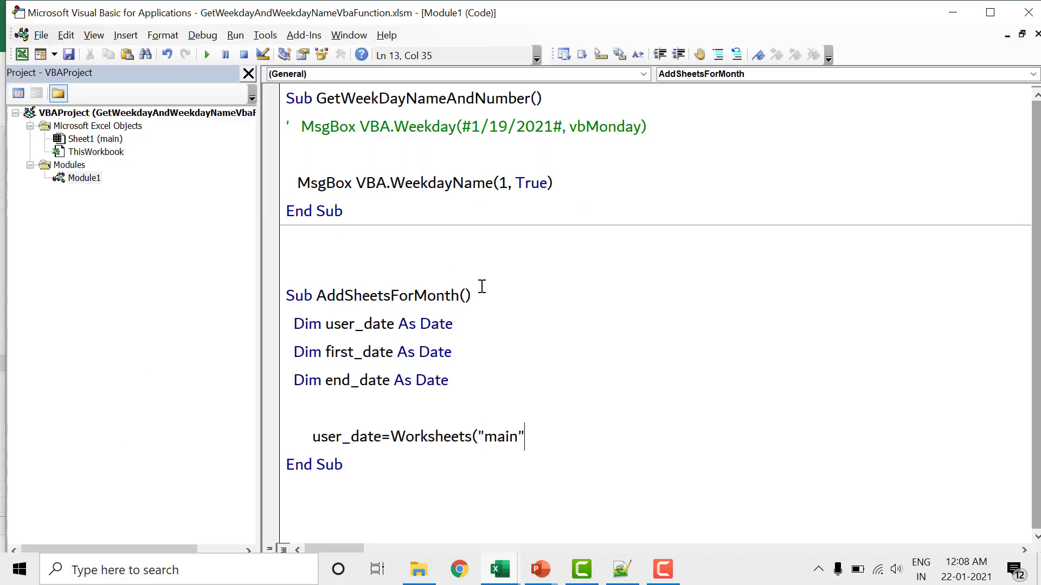
{"action": "type", "text": ").R"}
{"action": "type", "text": "ange(\""}
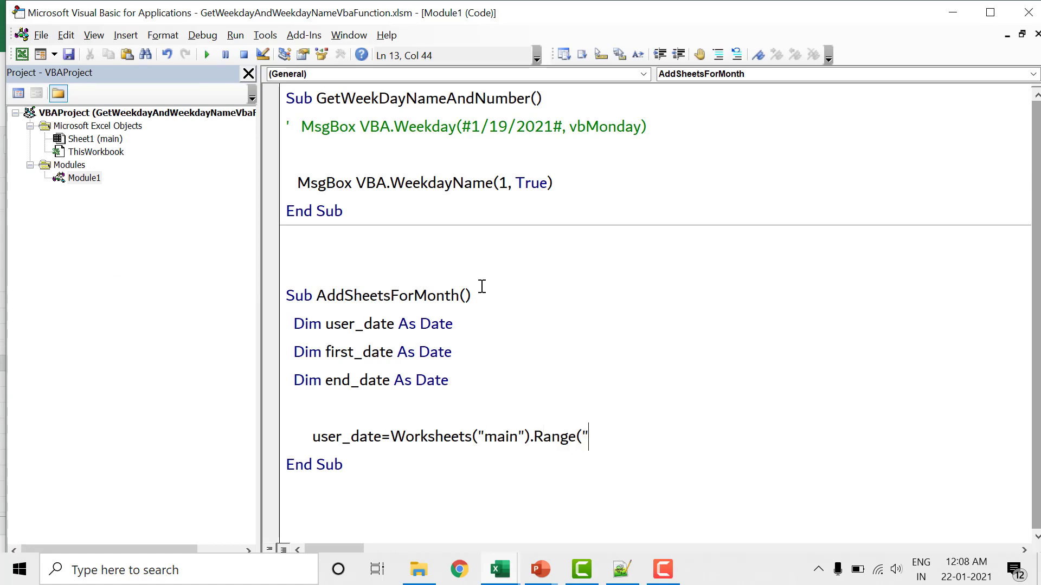
{"action": "type", "text": "H3\")"}
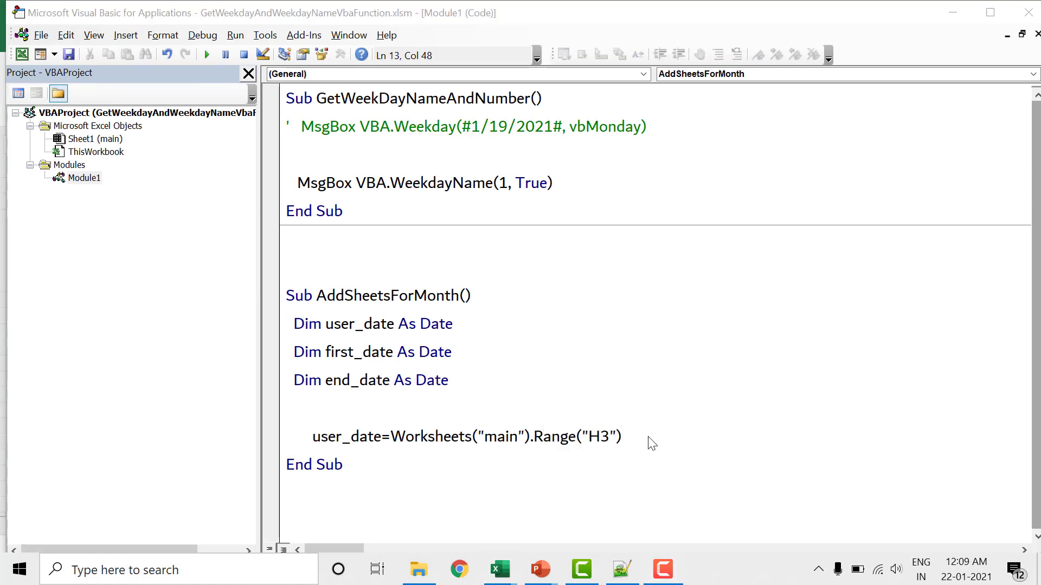
{"action": "left_click", "coordinate": [648, 436]}
{"action": "type", "text": ".v"}
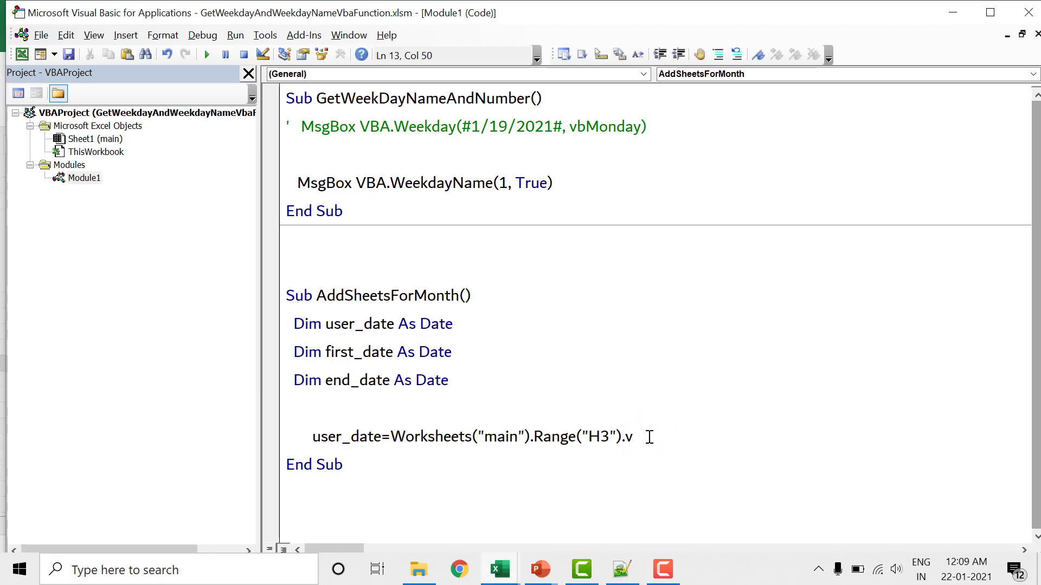
{"action": "type", "text": "alue"}
{"action": "key", "text": "Return"}
{"action": "key", "text": "Return"}
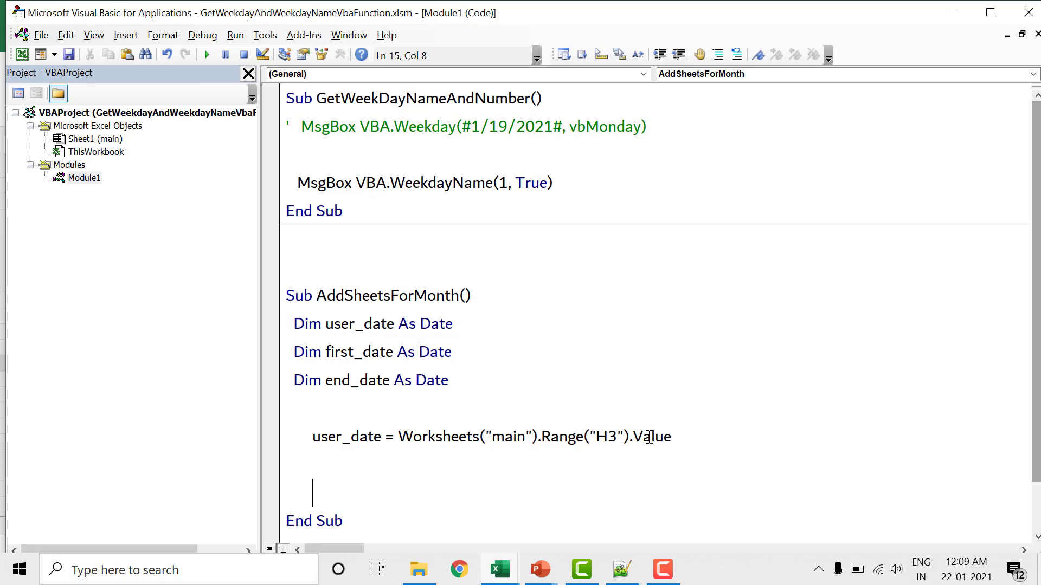
Type DateSerial(Year(user_date),Month(user_date),1) on the blank line below the assignment.
{"action": "left_click", "coordinate": [358, 468]}
{"action": "type", "text": "Da"}
{"action": "type", "text": "teSerial"}
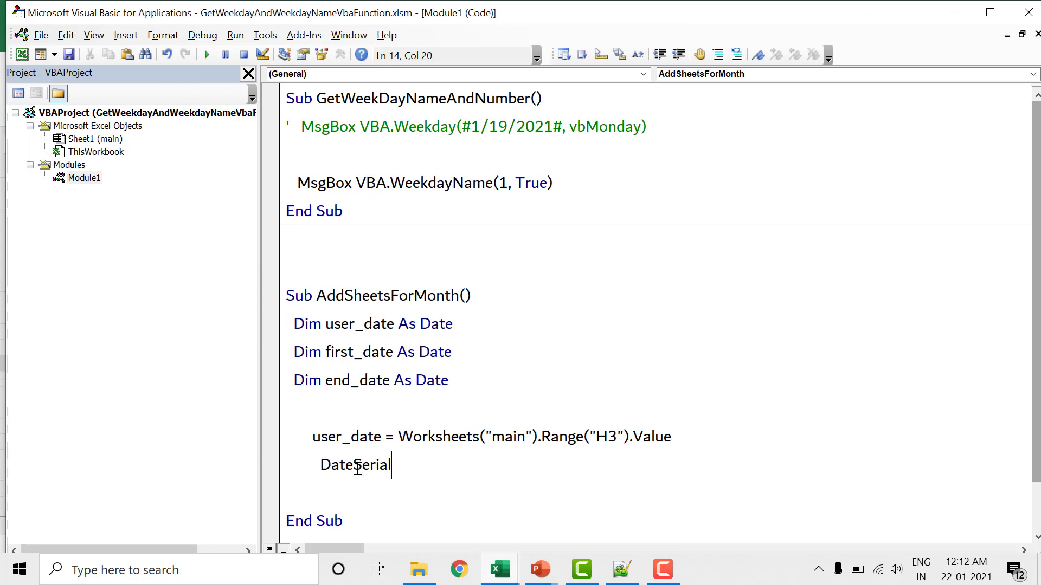
{"action": "type", "text": "("}
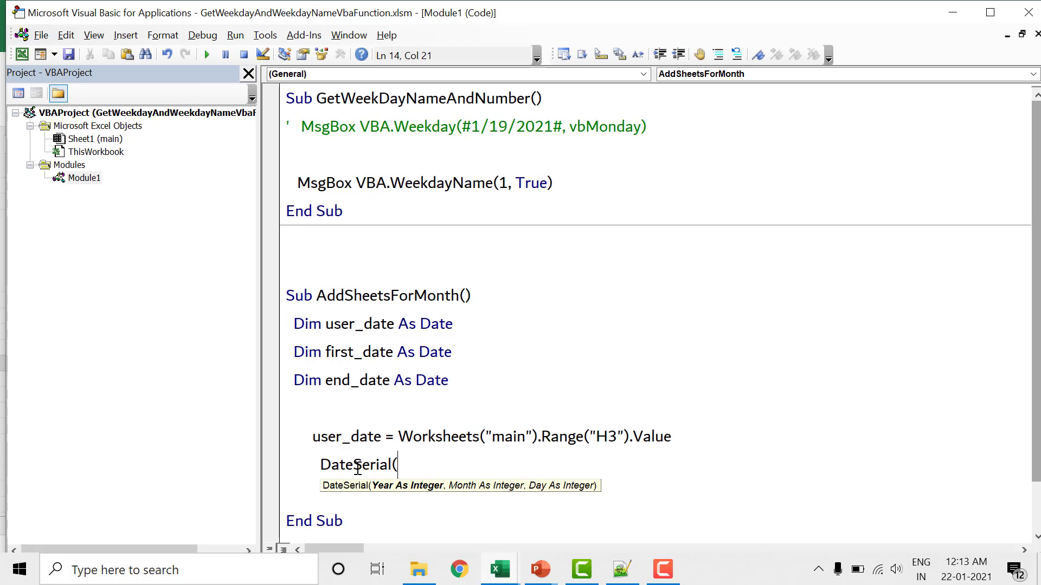
{"action": "type", "text": "Year"}
{"action": "type", "text": "("}
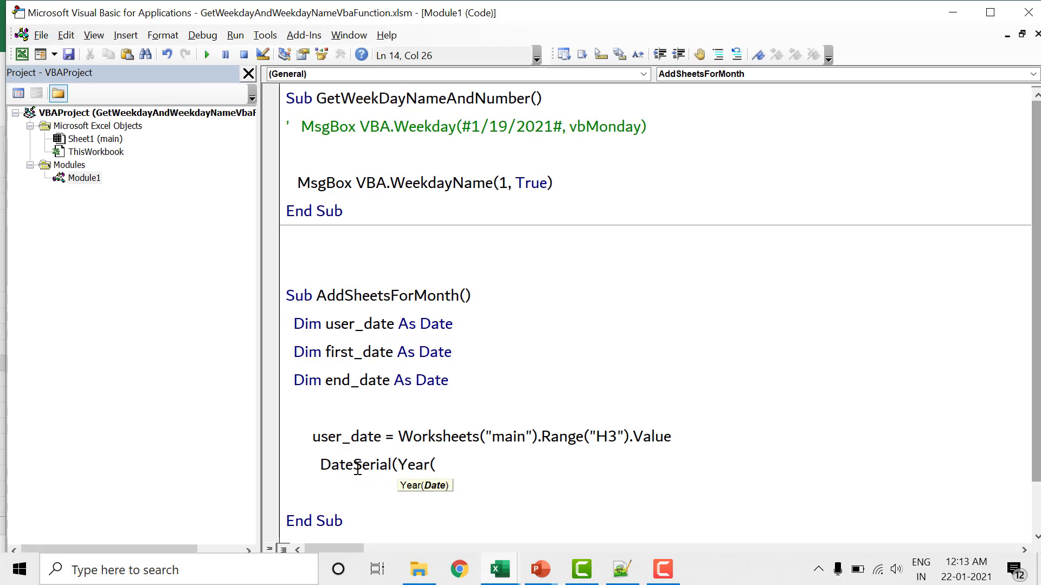
{"action": "type", "text": "user"}
{"action": "key", "text": "ctrl+space"}
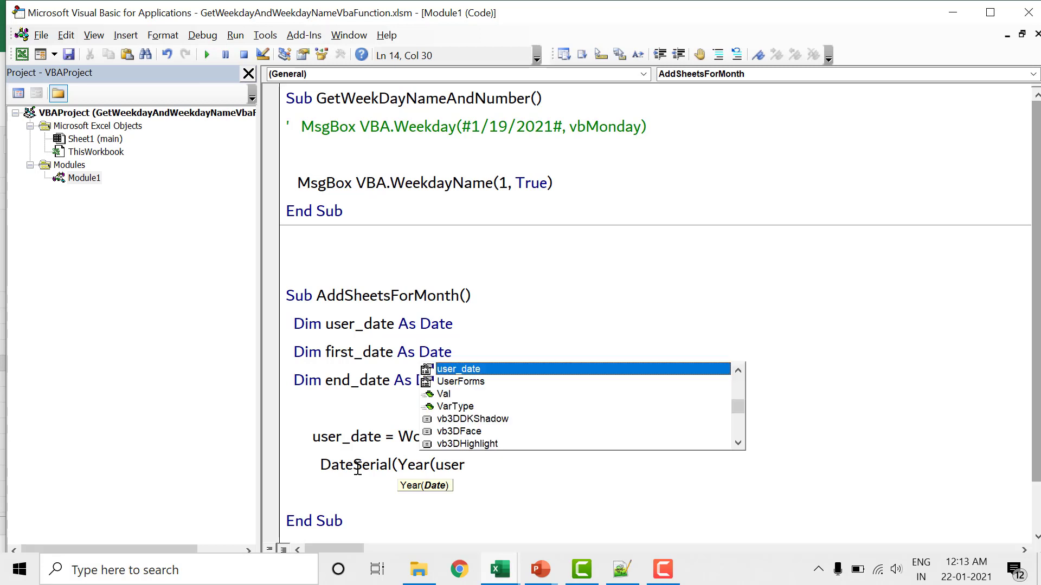
{"action": "key", "text": "Tab"}
{"action": "type", "text": ")"}
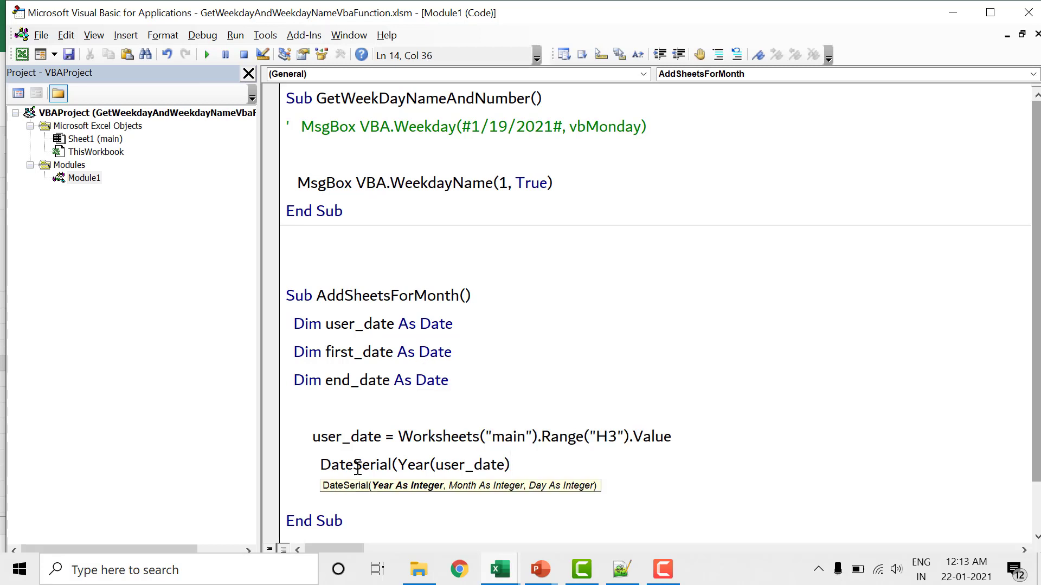
{"action": "type", "text": ",m"}
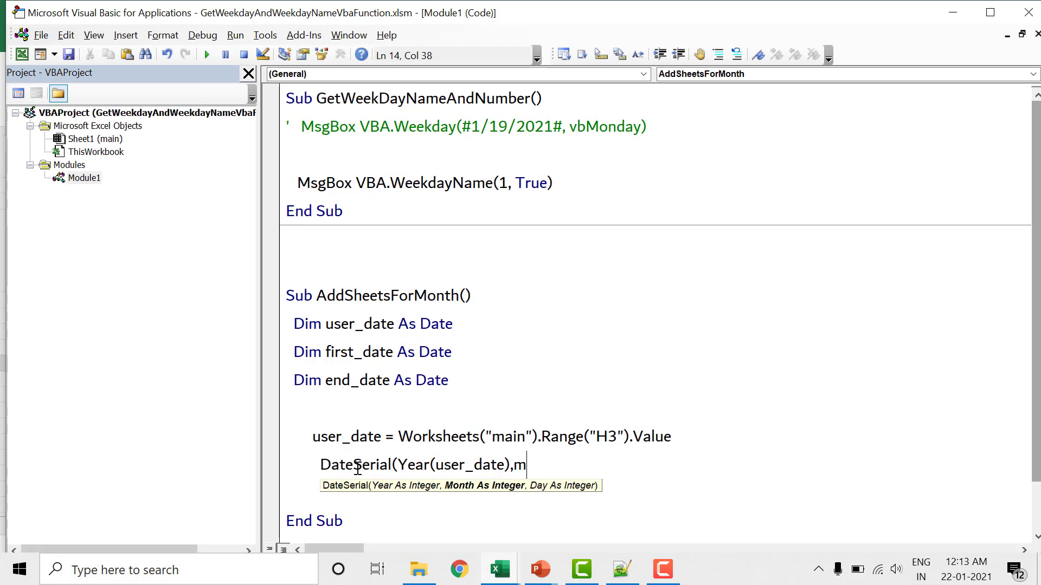
{"action": "type", "text": "on"}
{"action": "key", "text": "ctrl+space"}
{"action": "type", "text": "t"}
{"action": "key", "text": "Tab"}
{"action": "type", "text": "(use"}
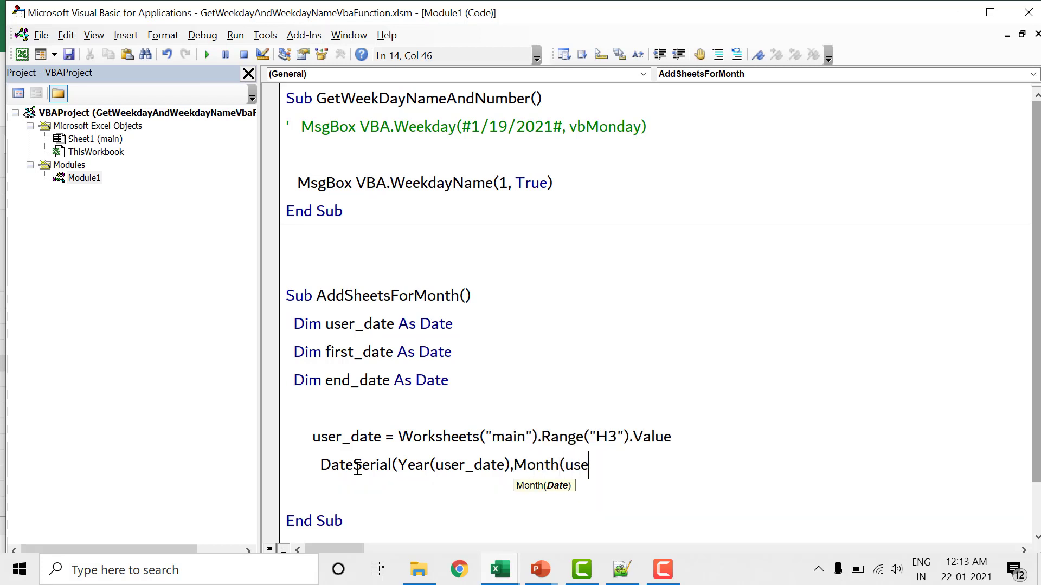
{"action": "key", "text": "ctrl+space"}
{"action": "key", "text": "Tab"}
{"action": "type", "text": ")"}
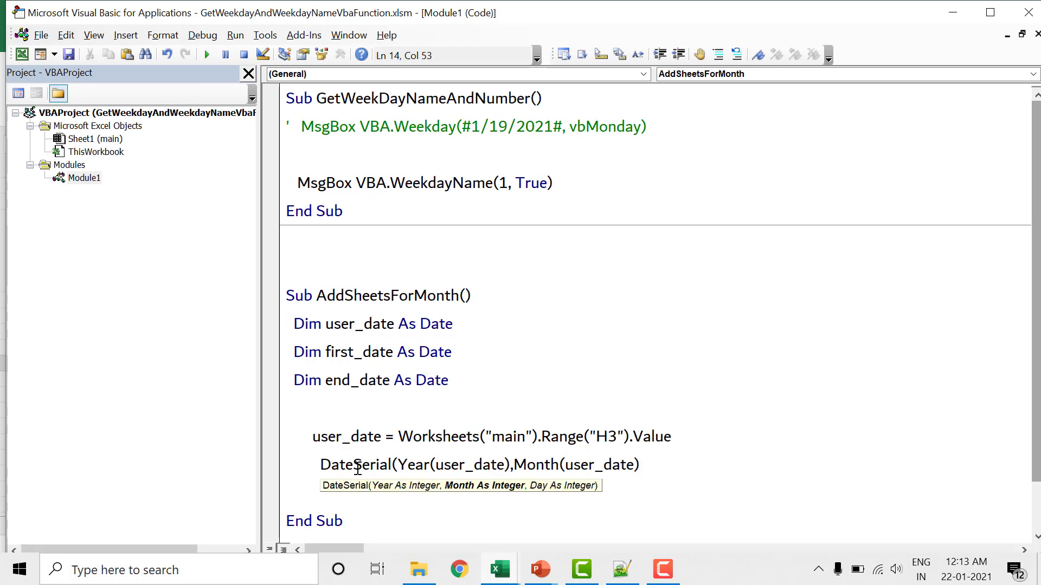
{"action": "type", "text": ","}
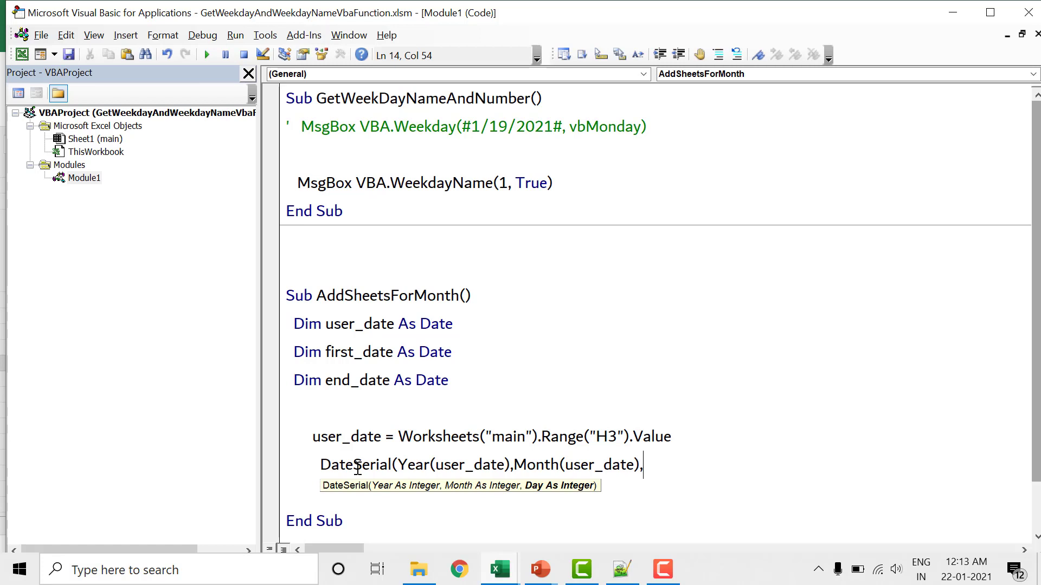
{"action": "type", "text": "1)"}
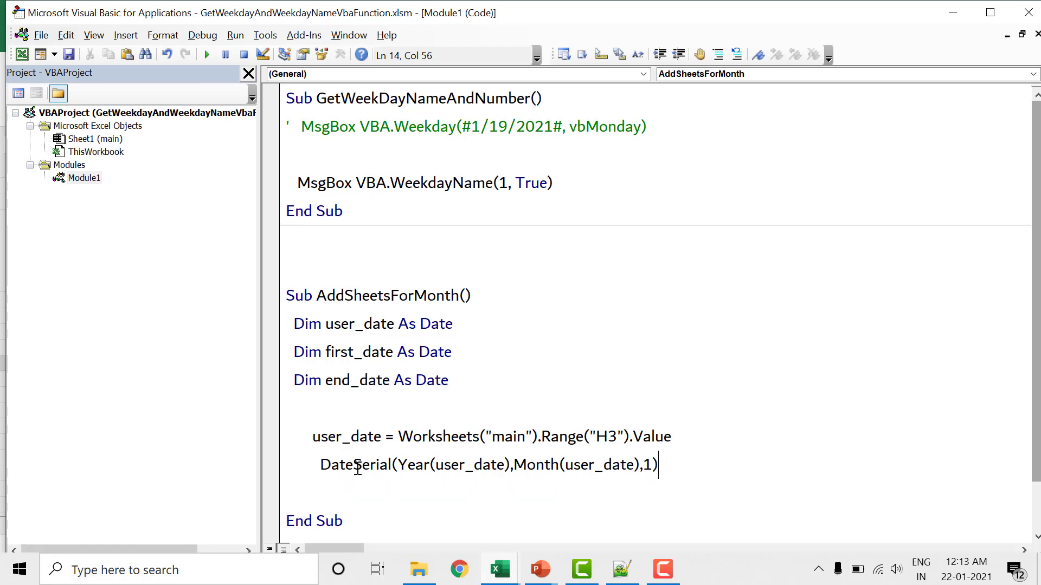
Prefix the DateSerial line with MsgBox so the result is displayed.
{"action": "key", "text": "Left"}
{"action": "key", "text": "Left"}
{"action": "key", "text": "Left"}
{"action": "key", "text": "Left"}
{"action": "key", "text": "Left"}
{"action": "key", "text": "Left"}
{"action": "key", "text": "Left"}
{"action": "key", "text": "Left"}
{"action": "key", "text": "Left"}
{"action": "key", "text": "Left"}
{"action": "key", "text": "Left"}
{"action": "key", "text": "Left"}
{"action": "type", "text": "ms"}
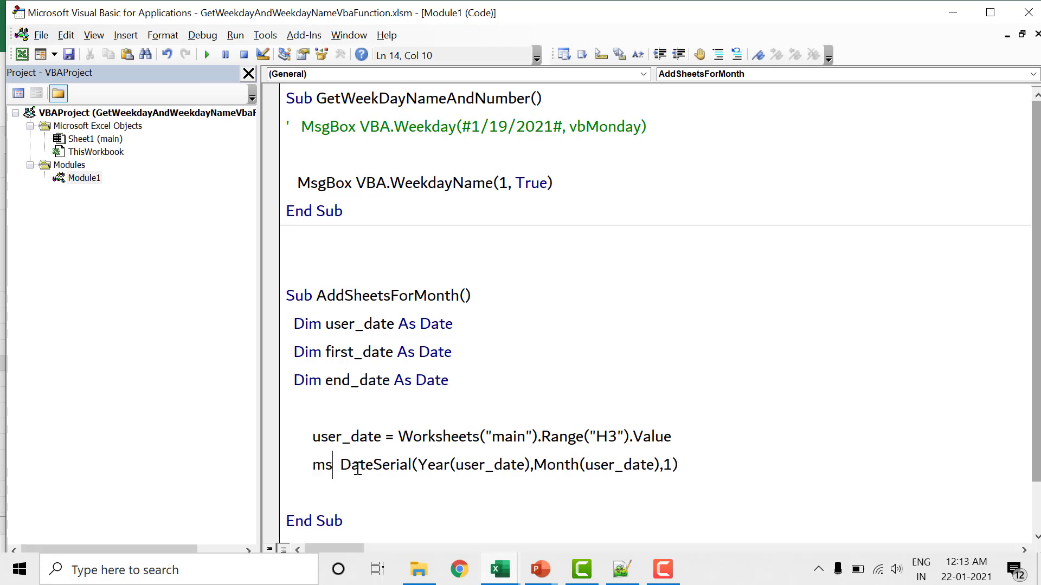
{"action": "type", "text": "gbox"}
{"action": "left_click", "coordinate": [24, 56]}
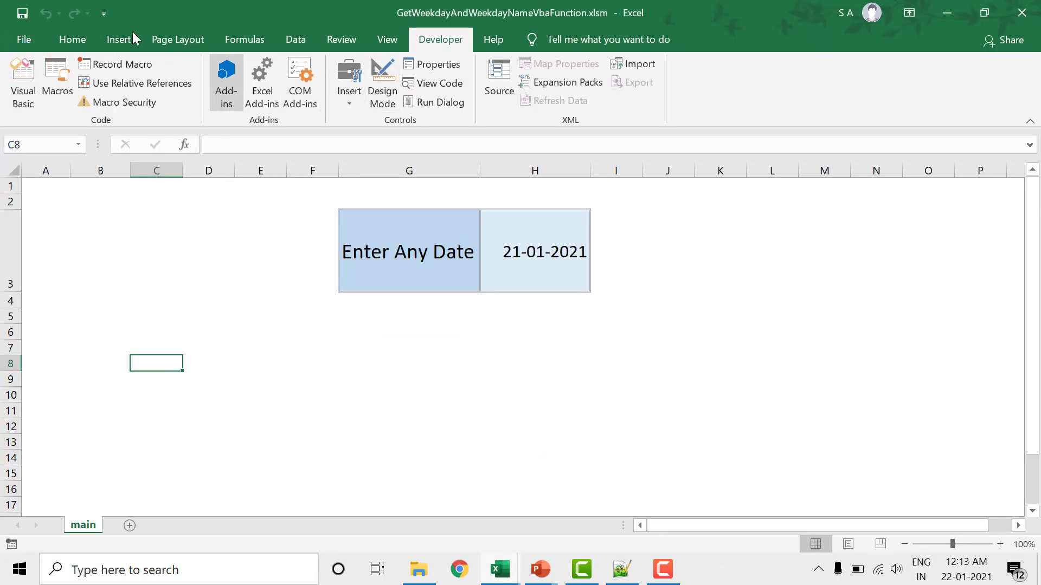
Draw a form-control button below the date table and assign it the AddSheetsForMonth macro.
{"action": "left_click", "coordinate": [351, 106]}
{"action": "left_click", "coordinate": [342, 140]}
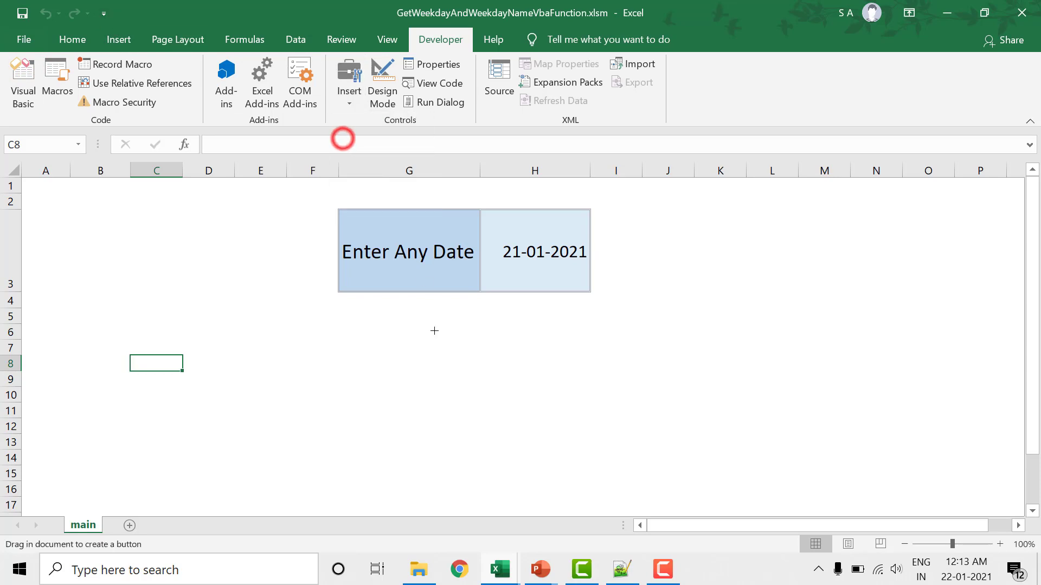
{"action": "left_click_drag", "start_coordinate": [395, 312], "coordinate": [508, 360]}
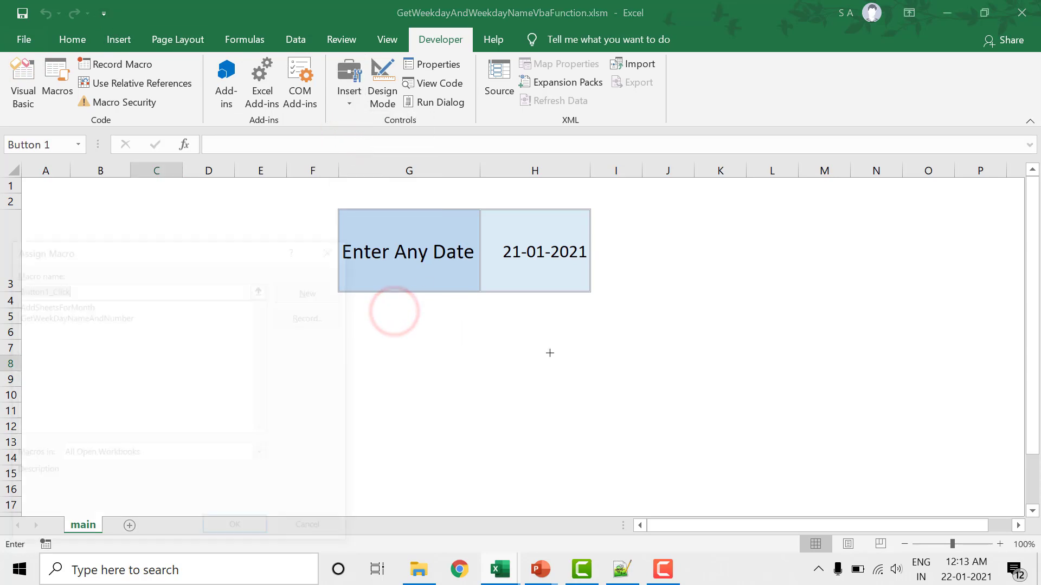
{"action": "left_click", "coordinate": [71, 305]}
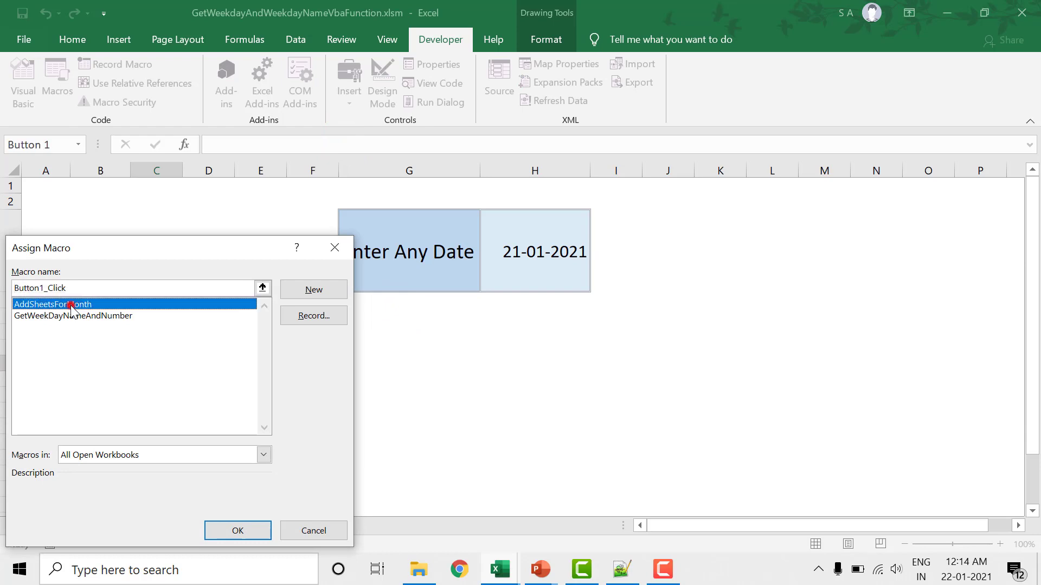
{"action": "left_click", "coordinate": [232, 532]}
Relabel the button 'Add Sheet For Month'.
{"action": "left_click", "coordinate": [492, 332]}
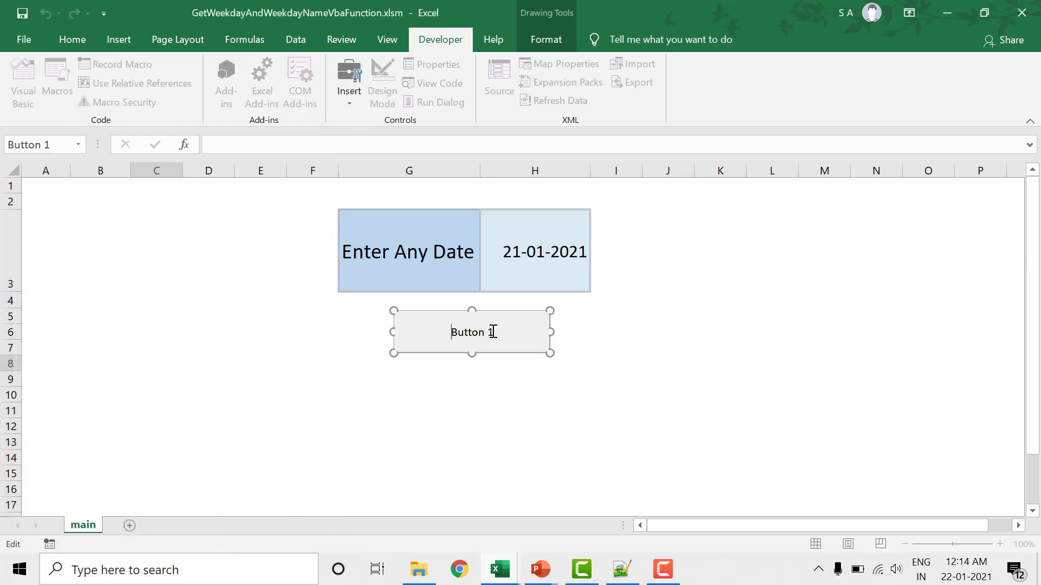
{"action": "key", "text": "ctrl+a"}
{"action": "type", "text": "Add"}
{"action": "type", "text": " Sheet Fo"}
{"action": "type", "text": "r Month"}
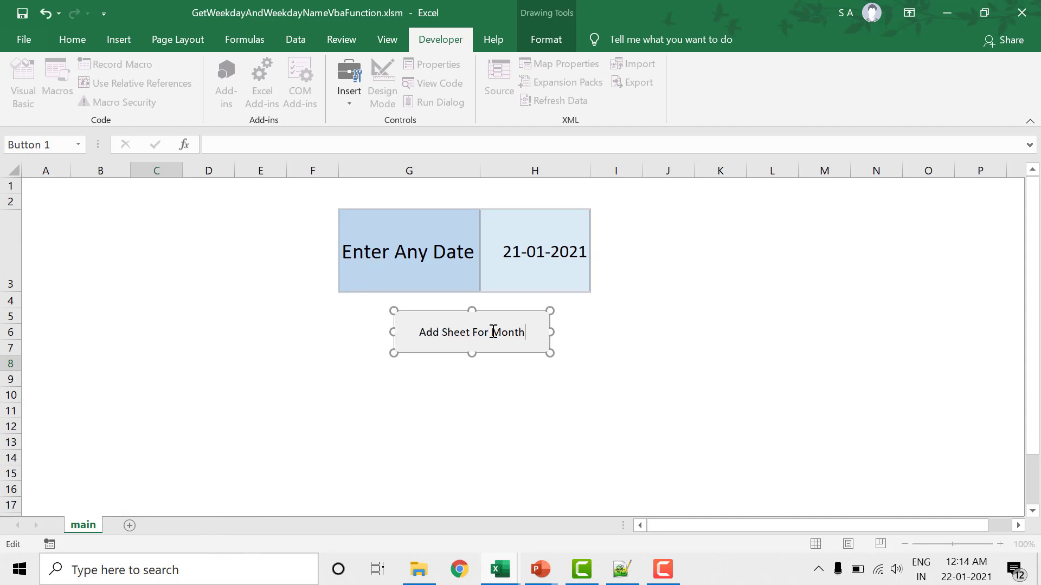
{"action": "left_click", "coordinate": [542, 395]}
{"action": "left_click", "coordinate": [550, 259]}
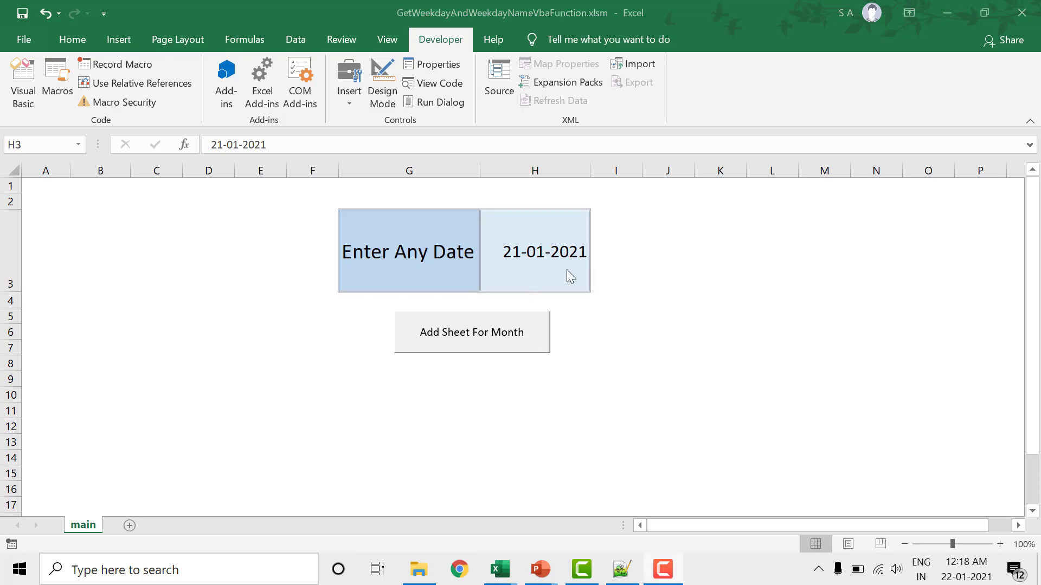
Run the button's macro, which shows 01-01-2021, then change H3 to 21-10-2021.
{"action": "left_click", "coordinate": [519, 326]}
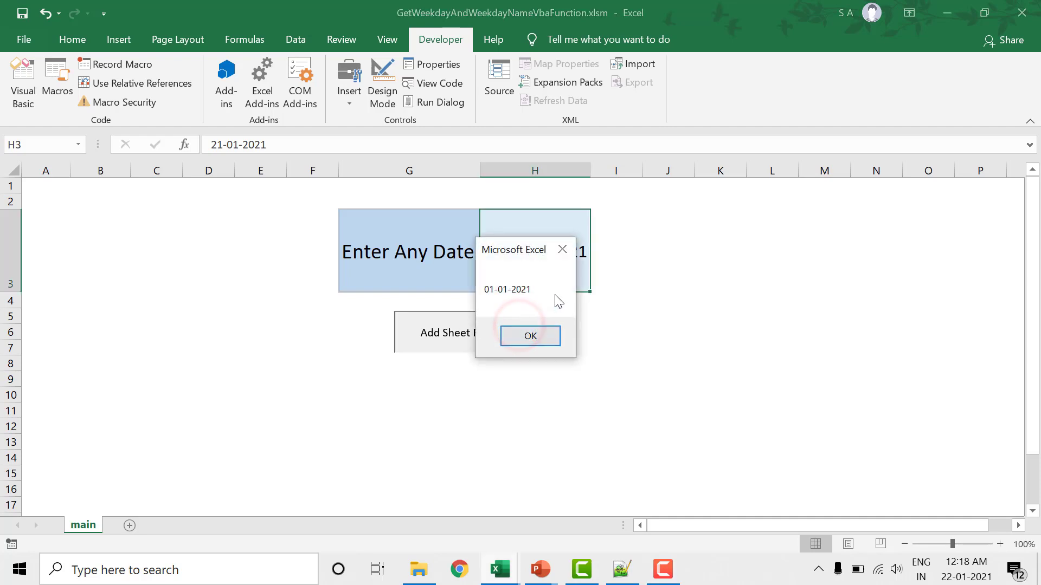
{"action": "left_click", "coordinate": [536, 337]}
{"action": "double_click", "coordinate": [541, 258]}
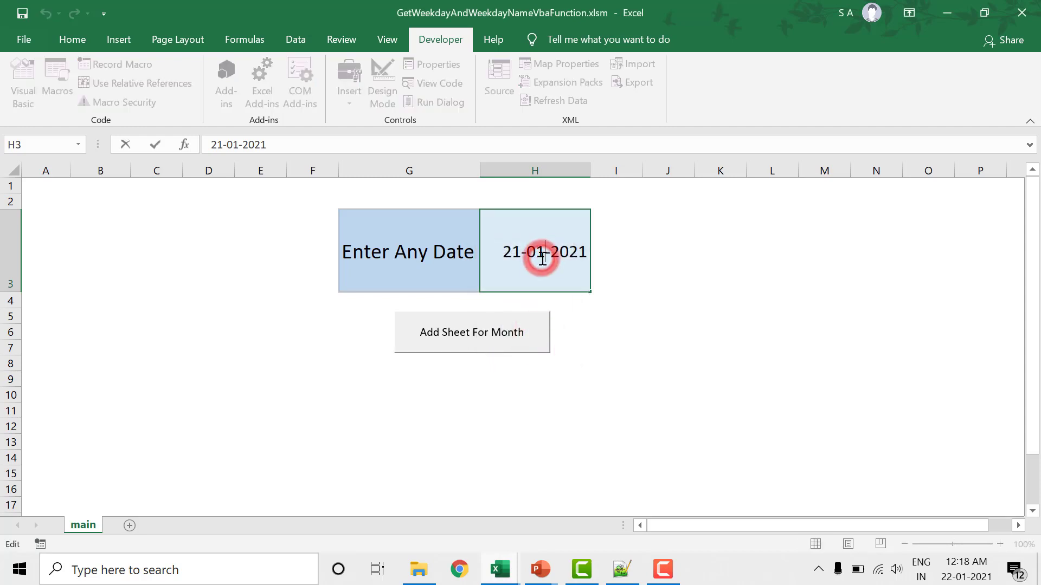
{"action": "key", "text": "BackSpace"}
{"action": "key", "text": "BackSpace"}
{"action": "type", "text": "10"}
{"action": "key", "text": "Return"}
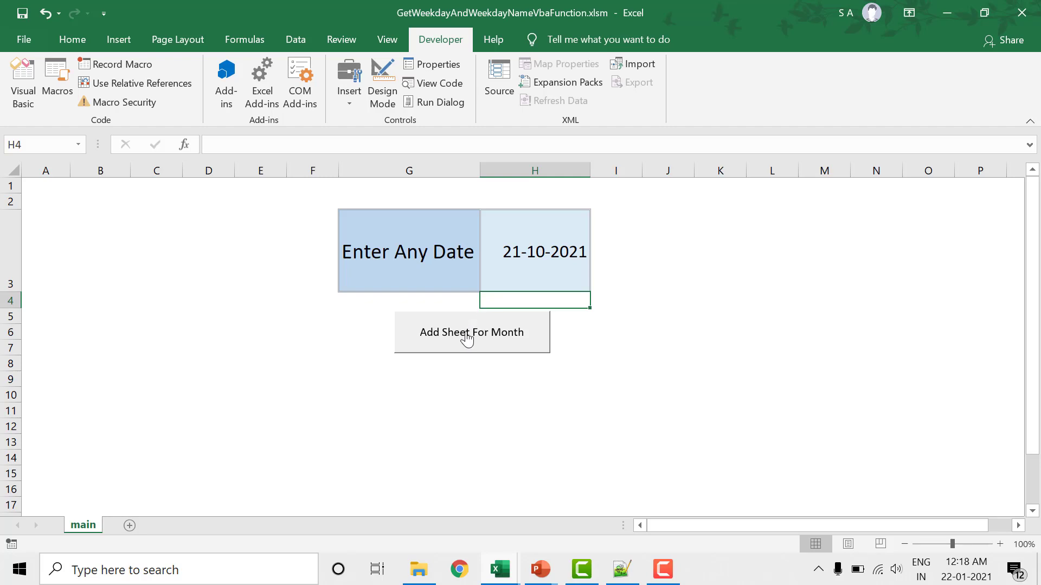
Rerun the macro to confirm it now reports 01-10-2021, then go back to the VBA editor.
{"action": "left_click", "coordinate": [467, 336]}
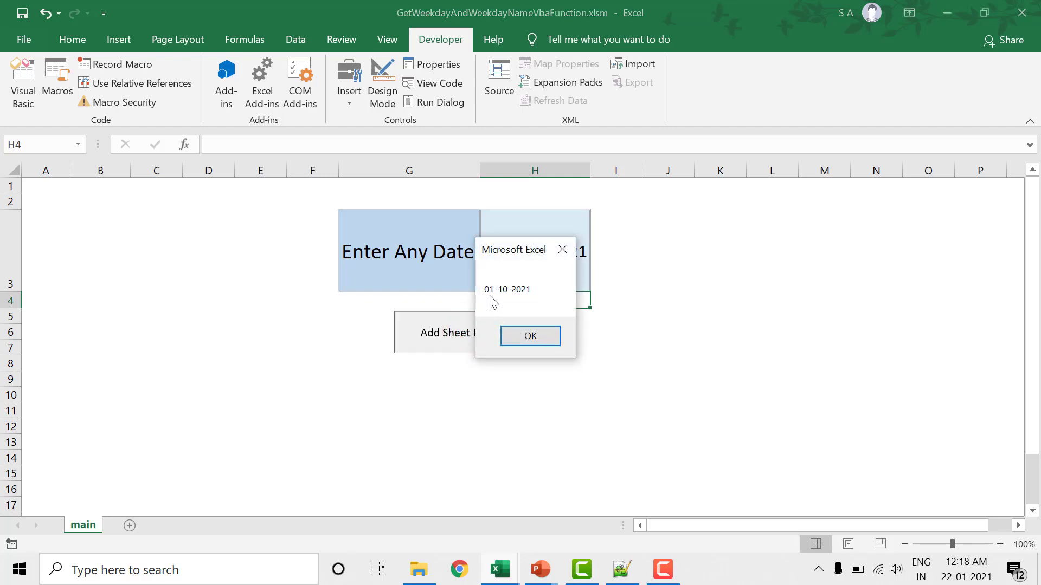
{"action": "left_click", "coordinate": [542, 335]}
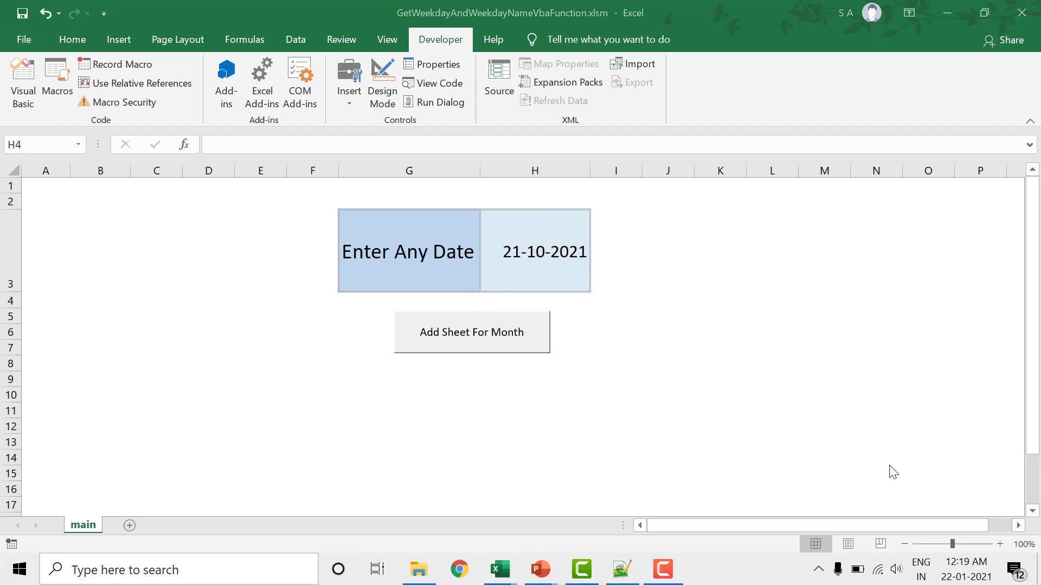
{"action": "left_click", "coordinate": [848, 382]}
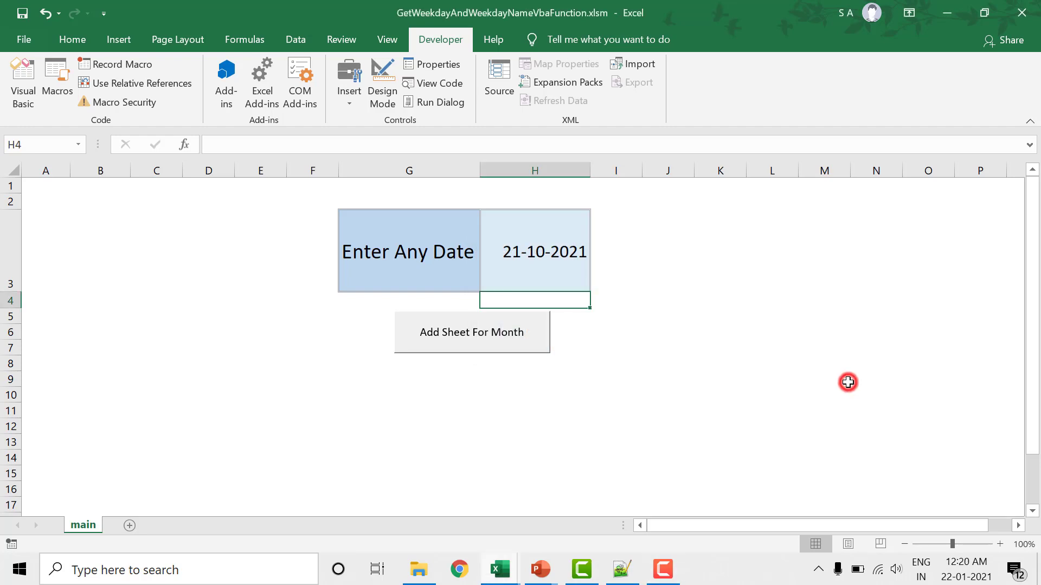
{"action": "key", "text": "alt+F11"}
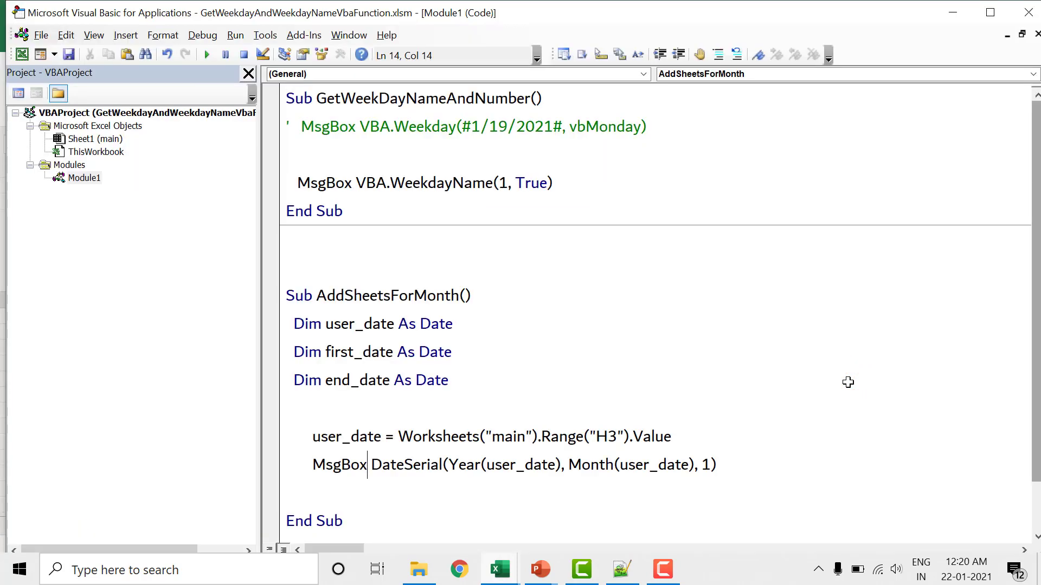
Replace MsgBox with first_date = on the DateSerial line.
{"action": "key", "text": "ctrl+shift+Left"}
{"action": "key", "text": "BackSpace"}
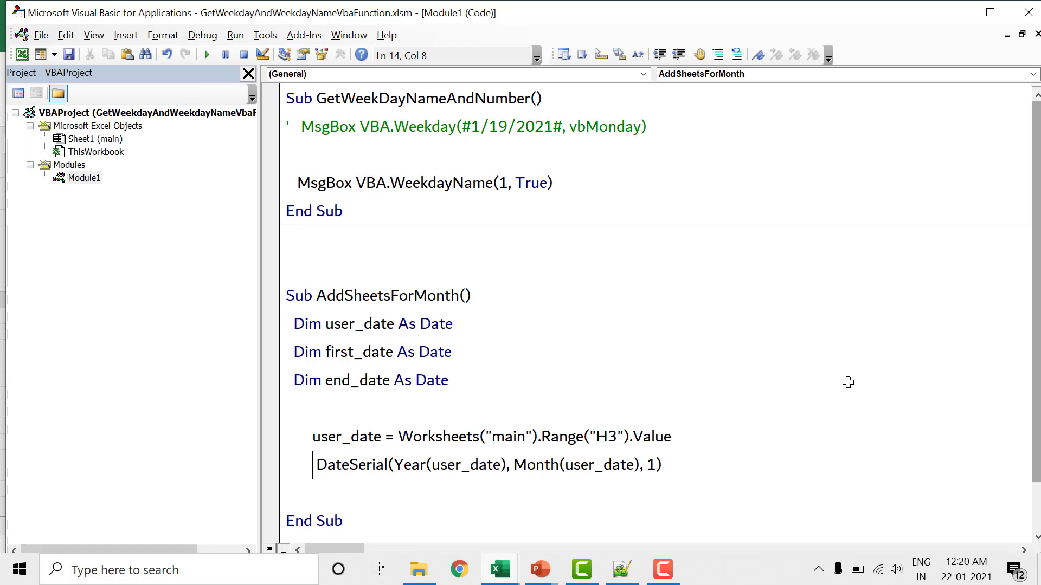
{"action": "type", "text": "fir "}
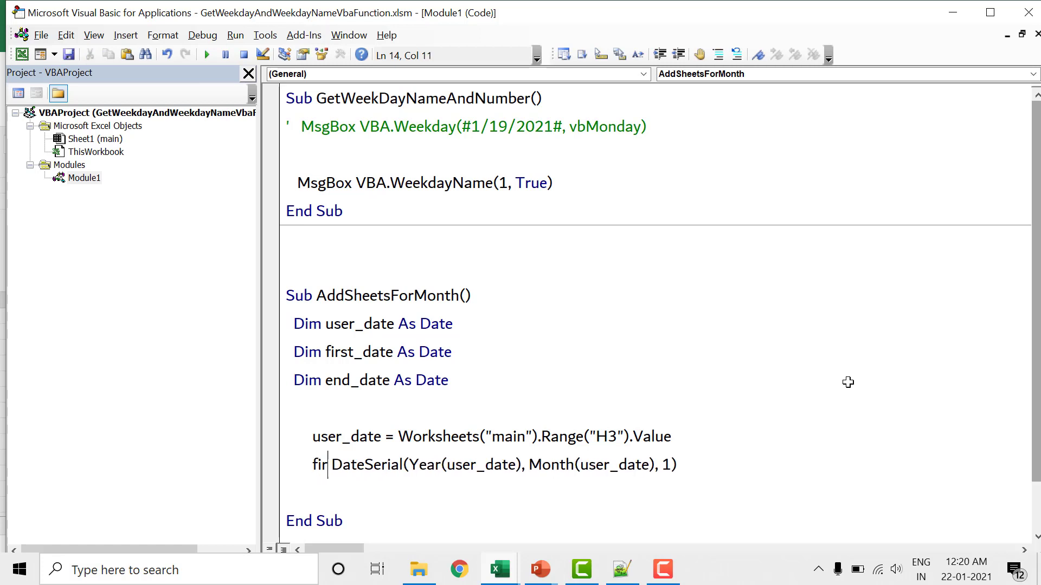
{"action": "type", "text": "st_date "}
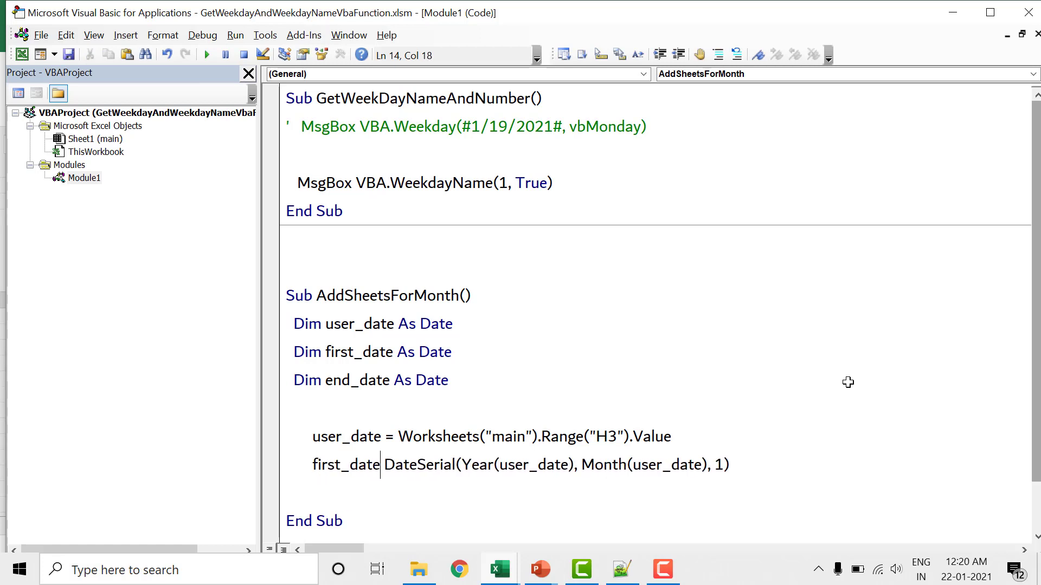
{"action": "type", "text": "="}
{"action": "key", "text": "Down"}
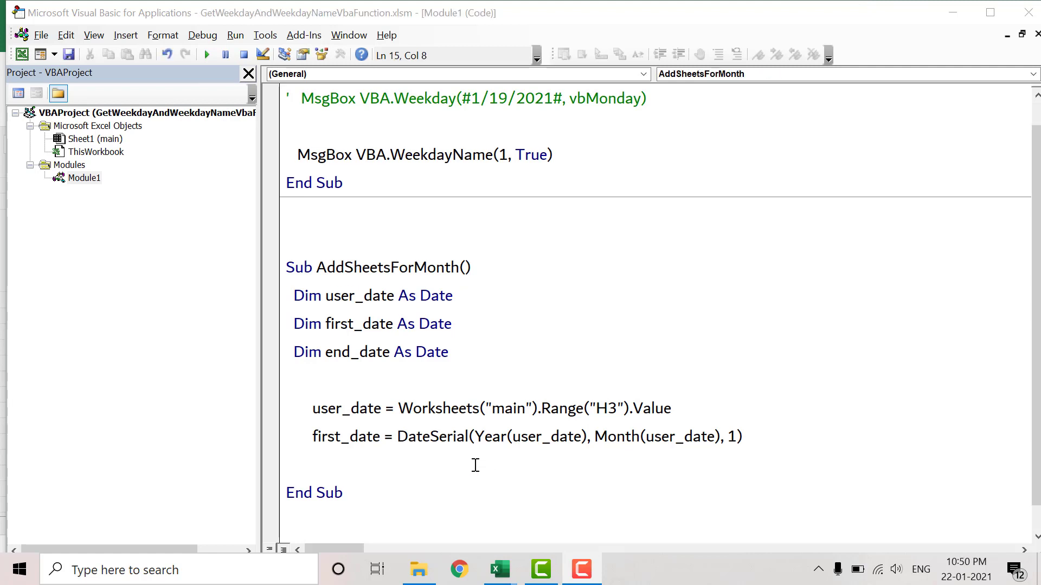
{"action": "left_click", "coordinate": [474, 465]}
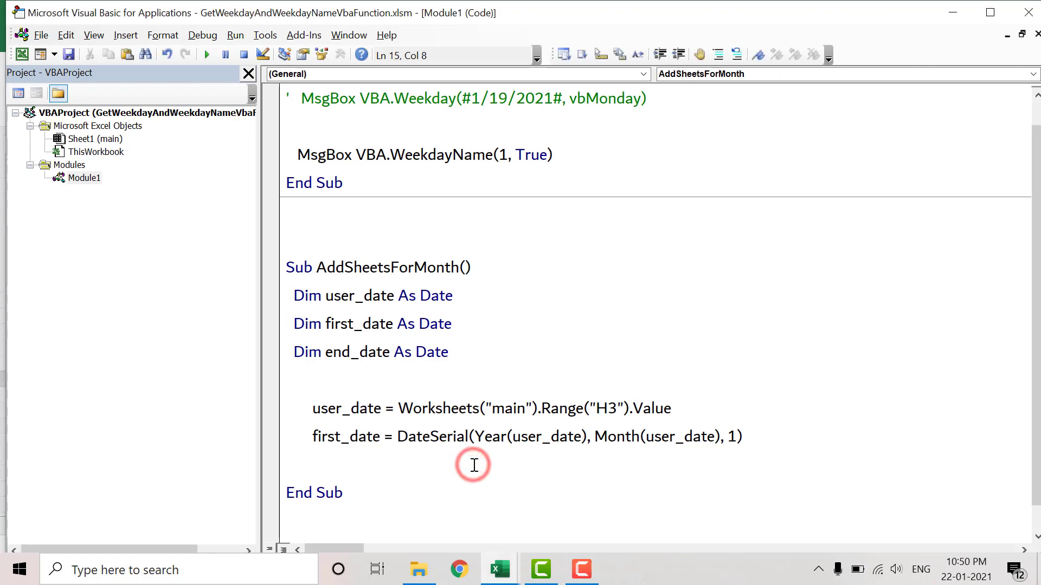
Insert a WorksheetFunction.EoMonth() call on a new line, removing the Application. prefix.
{"action": "type", "text": "appl"}
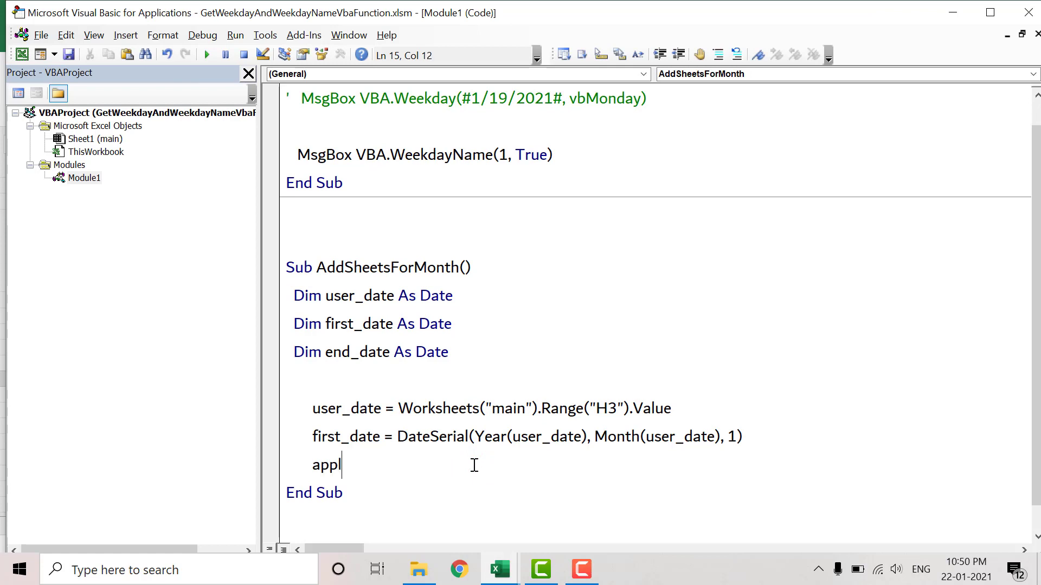
{"action": "key", "text": "ctrl+space"}
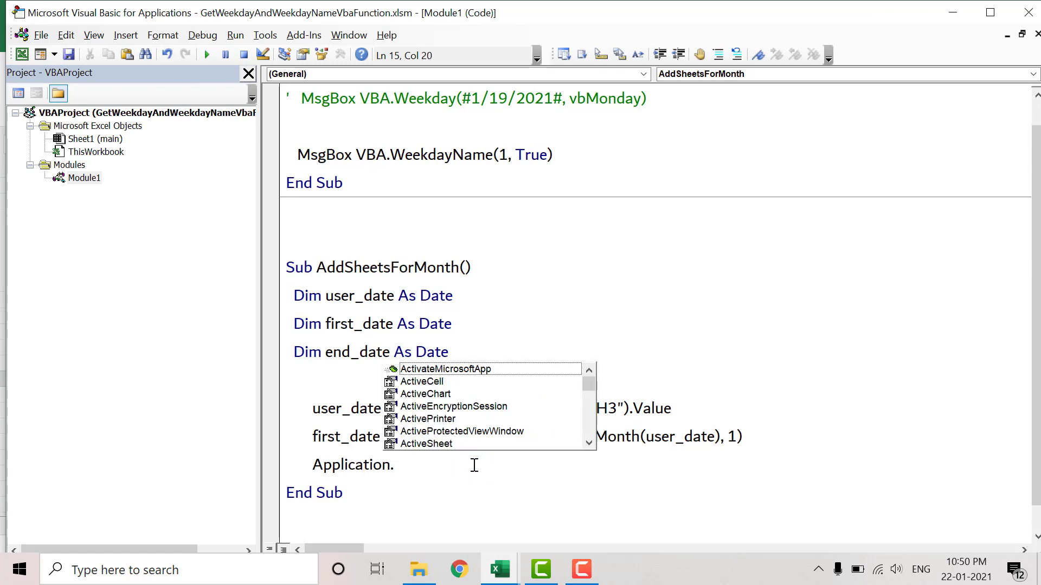
{"action": "type", "text": "wo"}
{"action": "key", "text": "Down"}
{"action": "key", "text": "Tab"}
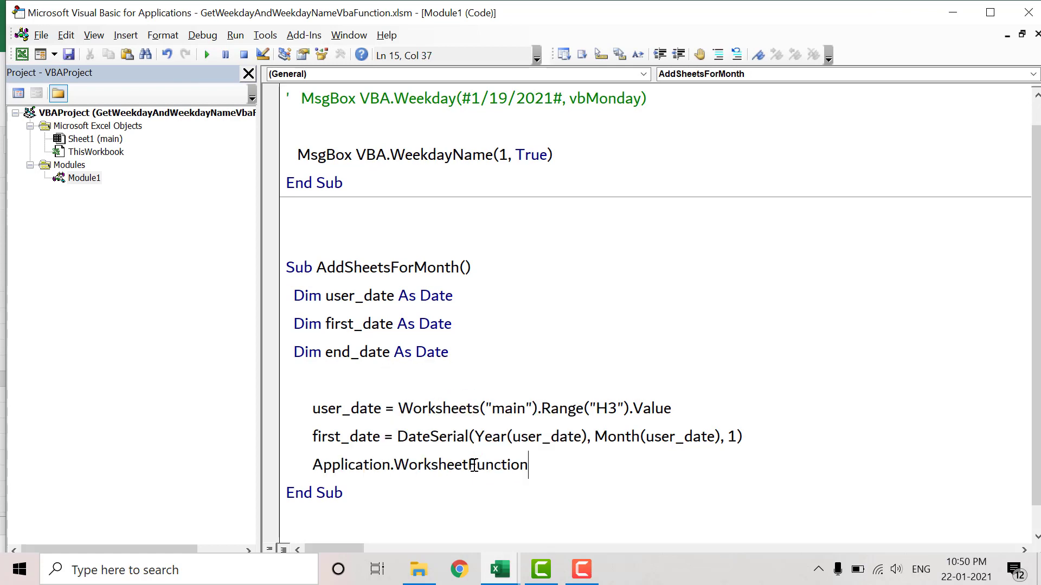
{"action": "type", "text": ".e"}
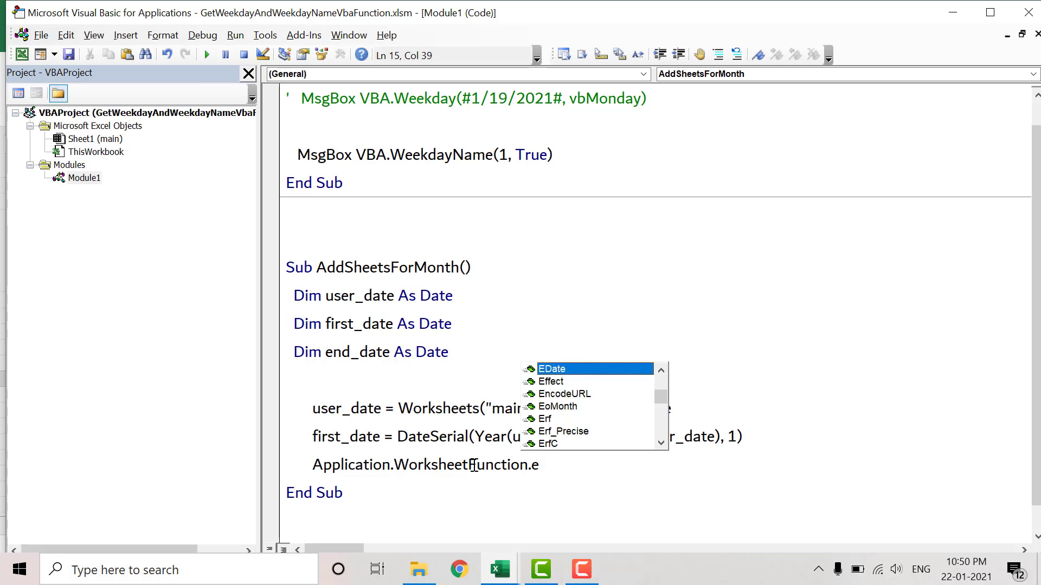
{"action": "type", "text": "o"}
{"action": "key", "text": "Tab"}
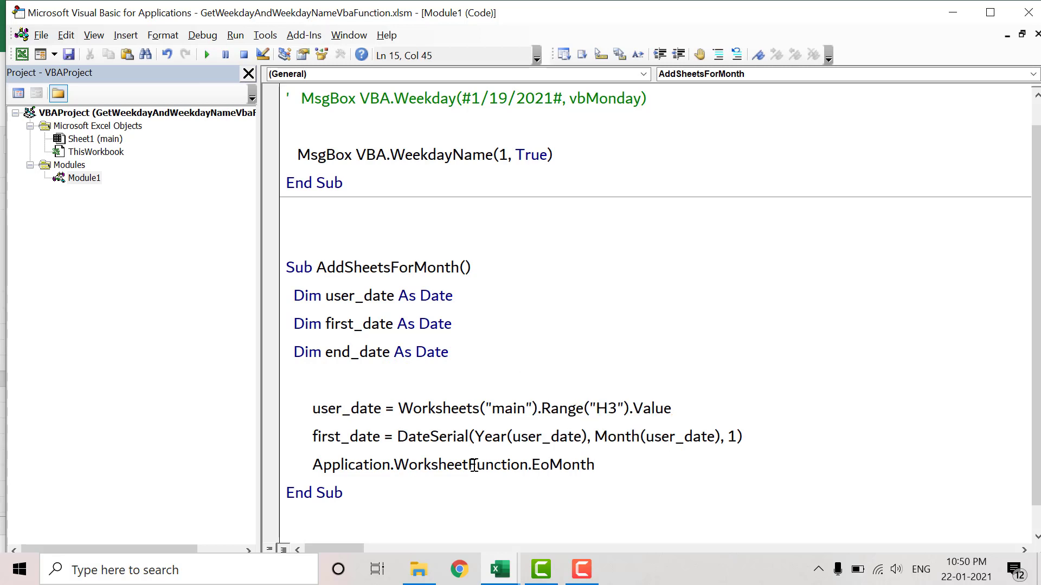
{"action": "type", "text": "()"}
{"action": "key", "text": "Left"}
{"action": "key", "text": "Left"}
{"action": "key", "text": "Left"}
{"action": "key", "text": "Left"}
{"action": "key", "text": "Left"}
{"action": "key", "text": "Left"}
{"action": "key", "text": "Left"}
{"action": "key", "text": "Left"}
{"action": "key", "text": "Left"}
{"action": "key", "text": "shift+Home"}
{"action": "key", "text": "Delete"}
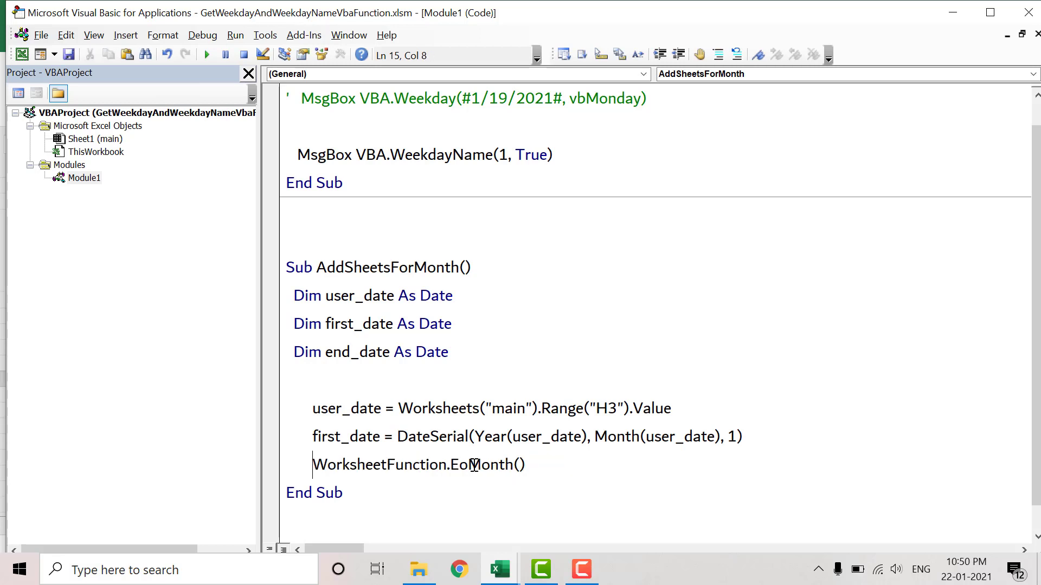
{"action": "key", "text": "End"}
Give EoMonth the arguments user_date, 0.
{"action": "type", "text": "u"}
{"action": "key", "text": "ctrl+space"}
{"action": "key", "text": "Down"}
{"action": "key", "text": "Down"}
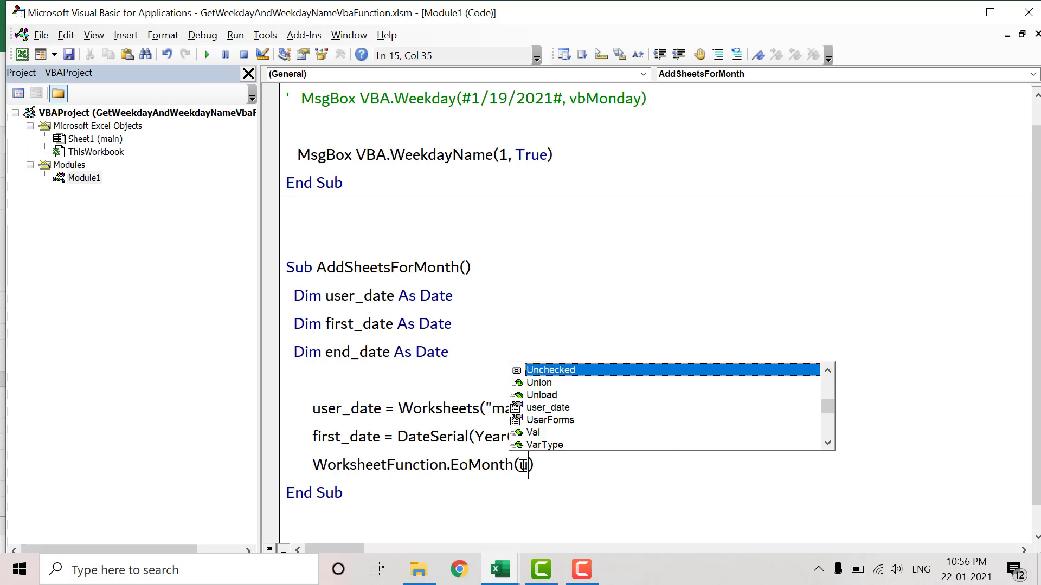
{"action": "type", "text": "se"}
{"action": "key", "text": "Tab"}
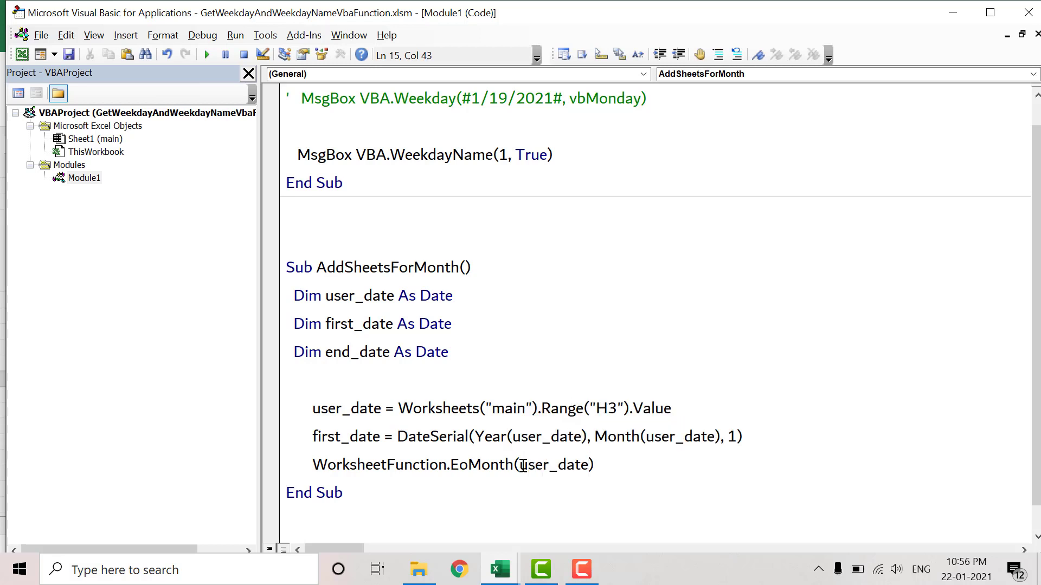
{"action": "type", "text": ","}
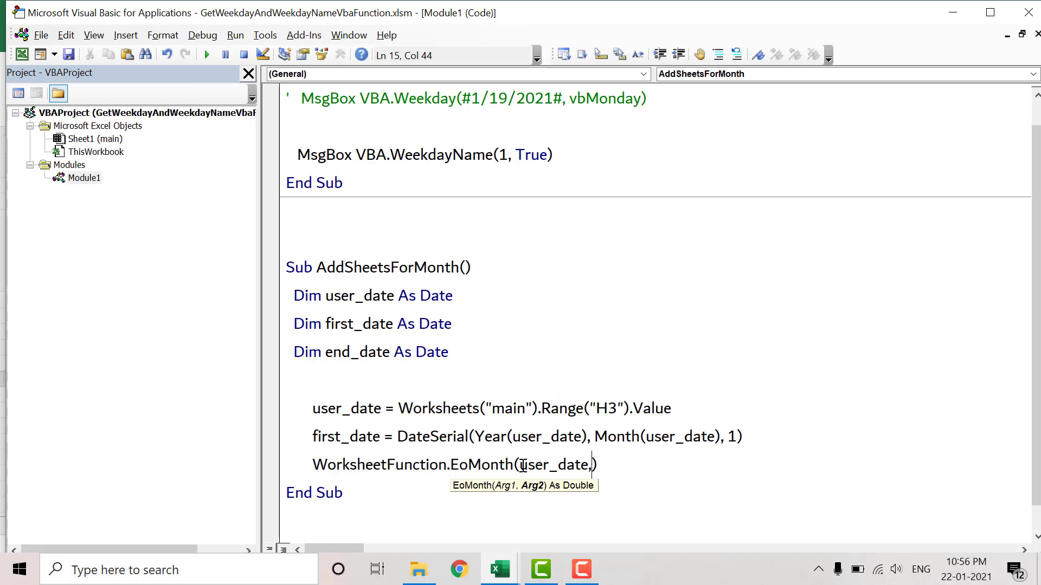
{"action": "type", "text": "0"}
Assign the EoMonth result to end_date and add a MsgBox end_date line below.
{"action": "key", "text": "Left"}
{"action": "key", "text": "Left"}
{"action": "key", "text": "Left"}
{"action": "type", "text": "e"}
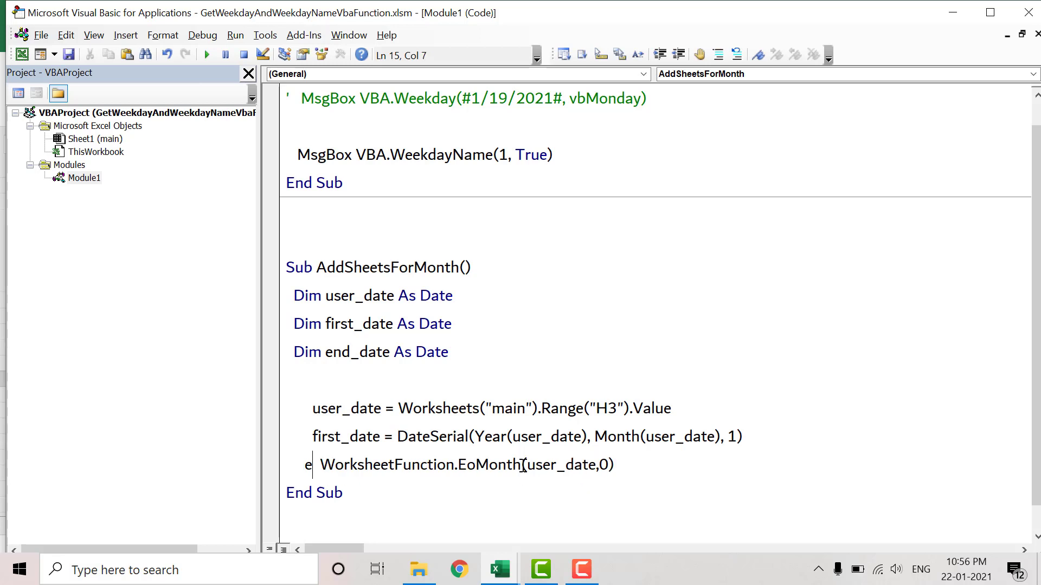
{"action": "type", "text": "nd_date"}
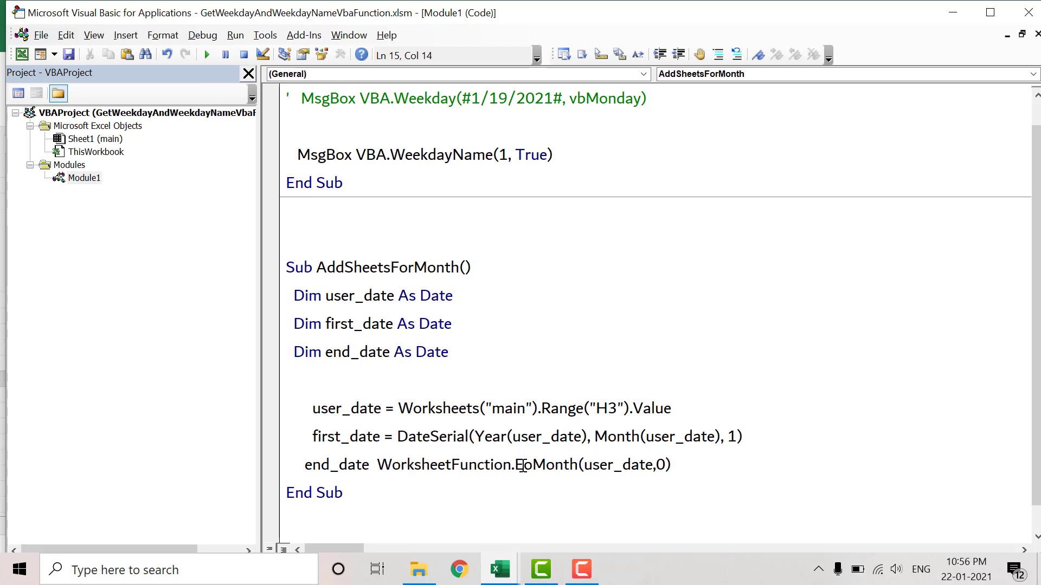
{"action": "type", "text": "="}
{"action": "key", "text": "Down"}
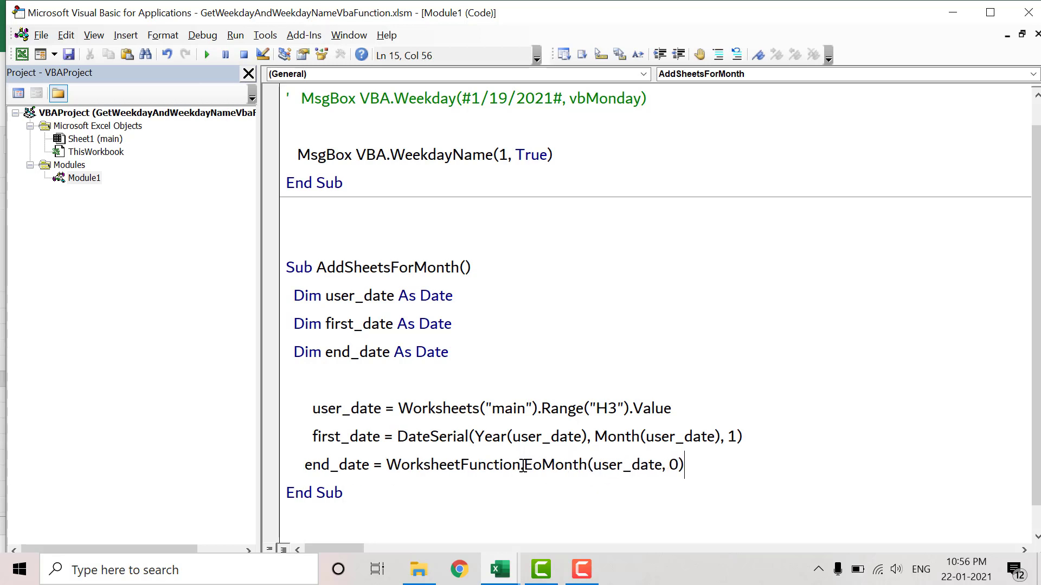
{"action": "key", "text": "Return"}
{"action": "type", "text": "msgbox "}
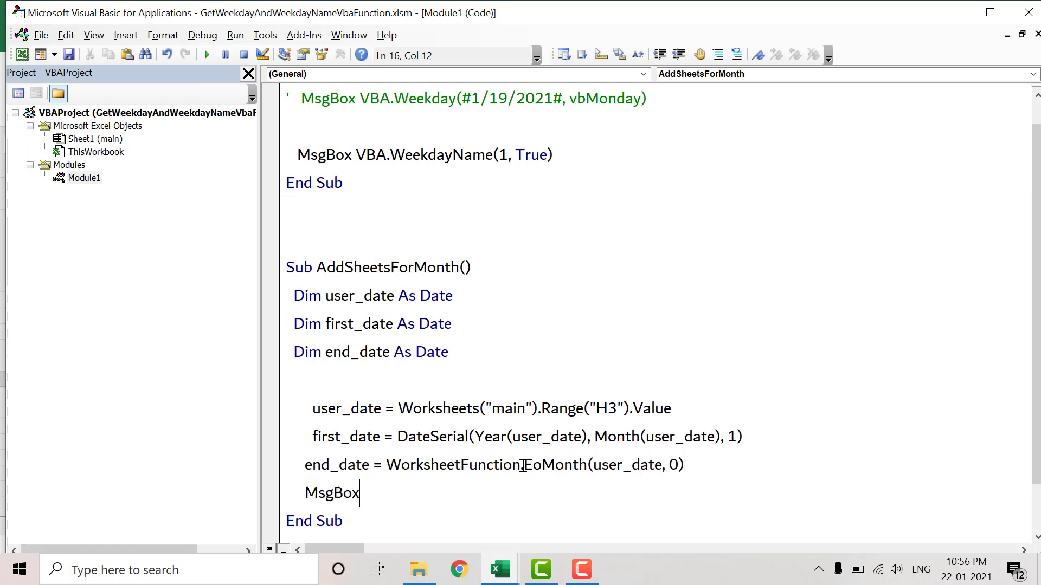
{"action": "type", "text": "end_date"}
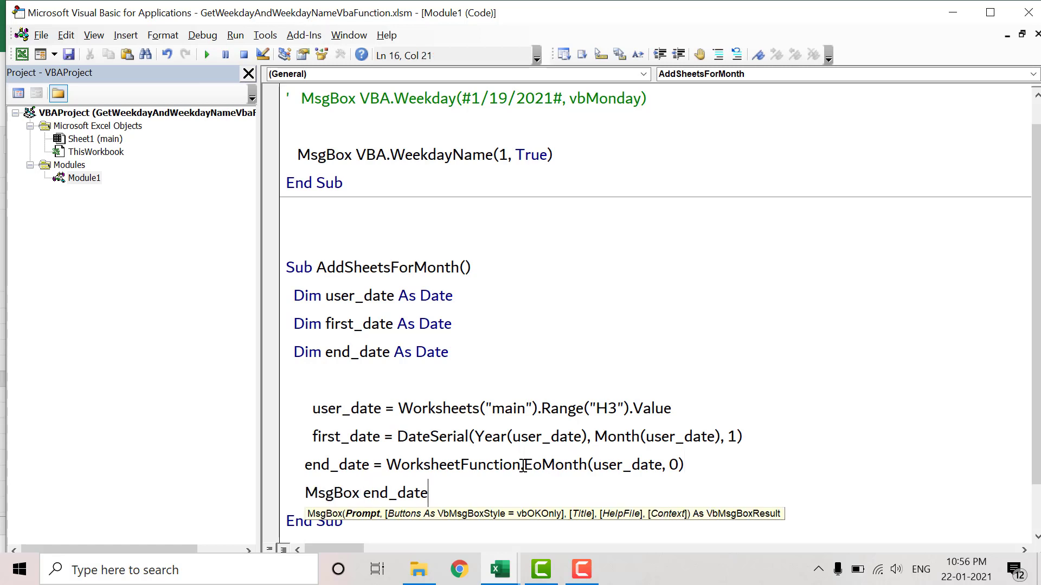
Run the Add Sheet For Month button, confirm it shows 31-10-2021, then reopen the macro code.
{"action": "left_click", "coordinate": [24, 56]}
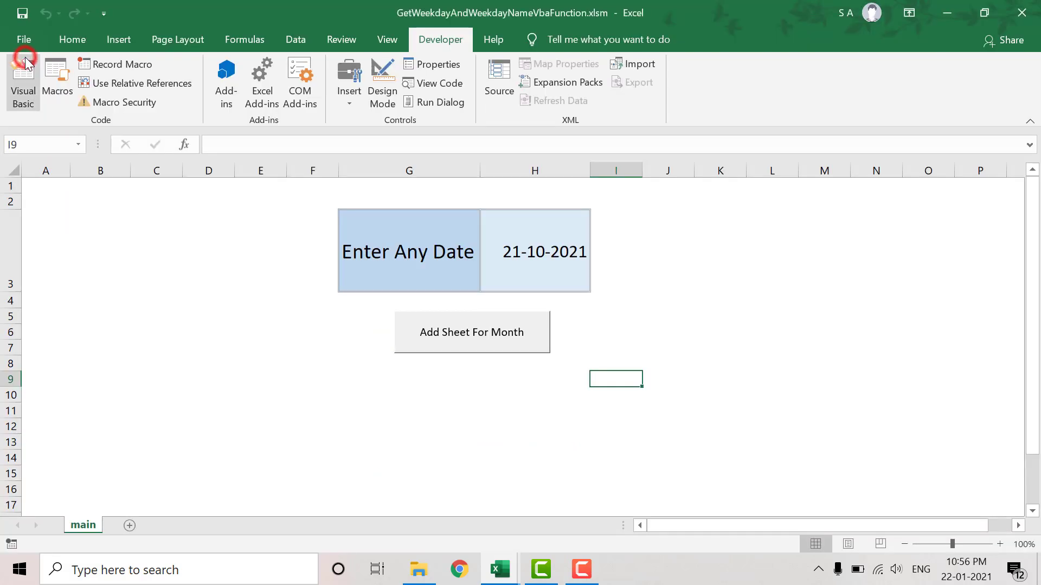
{"action": "left_click", "coordinate": [485, 337]}
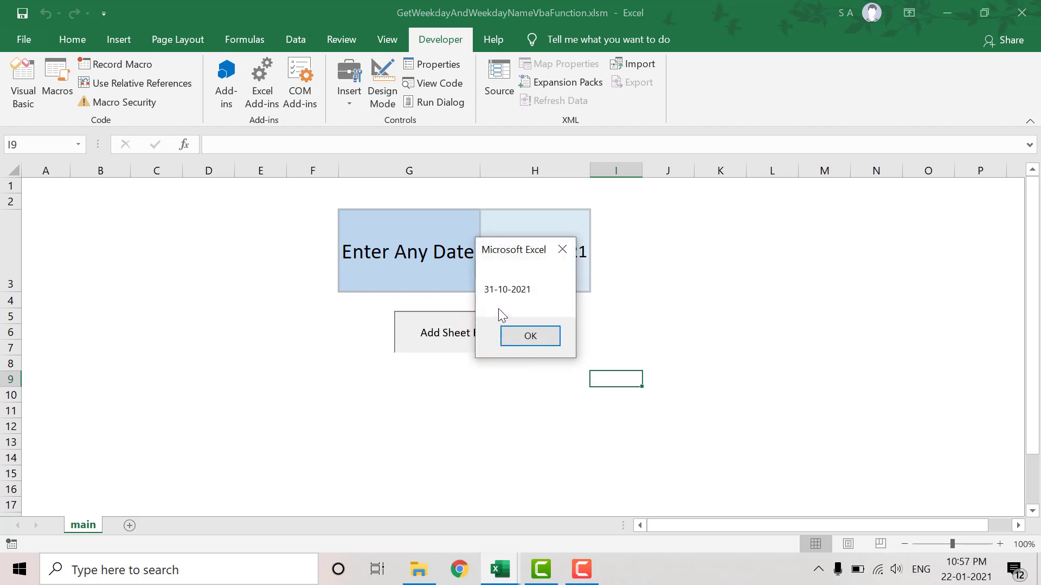
{"action": "left_click", "coordinate": [526, 337]}
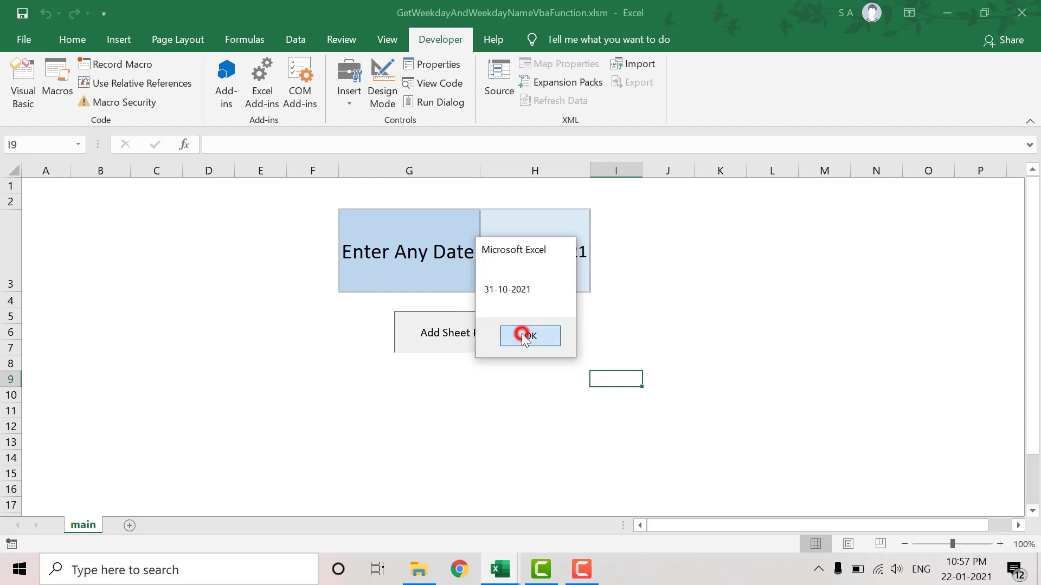
{"action": "left_click", "coordinate": [27, 103]}
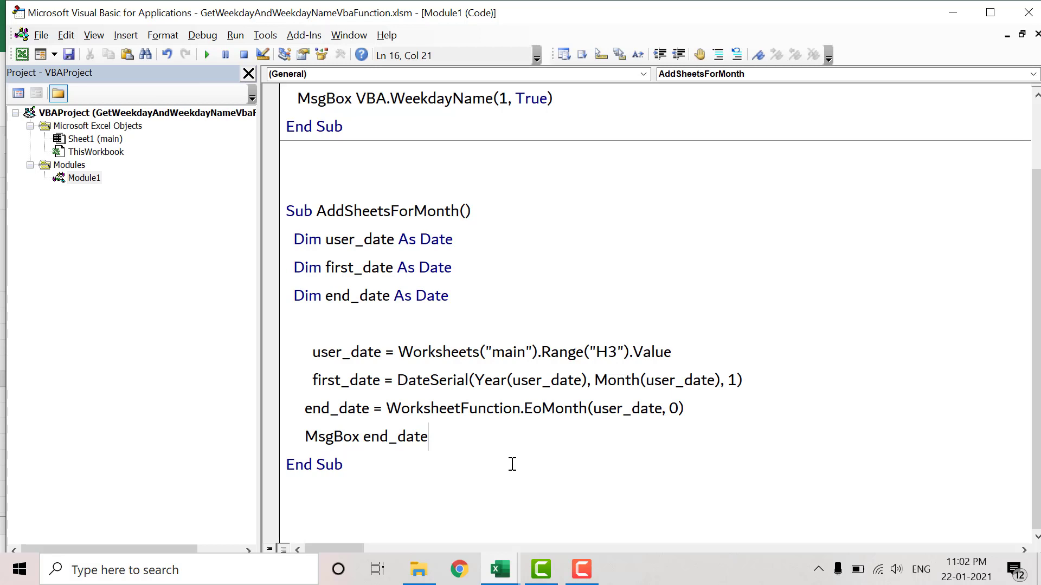
Delete the MsgBox test line and declare Dim dt As Date.
{"action": "key", "text": "ctrl+shift+Left"}
{"action": "key", "text": "ctrl+shift+Left"}
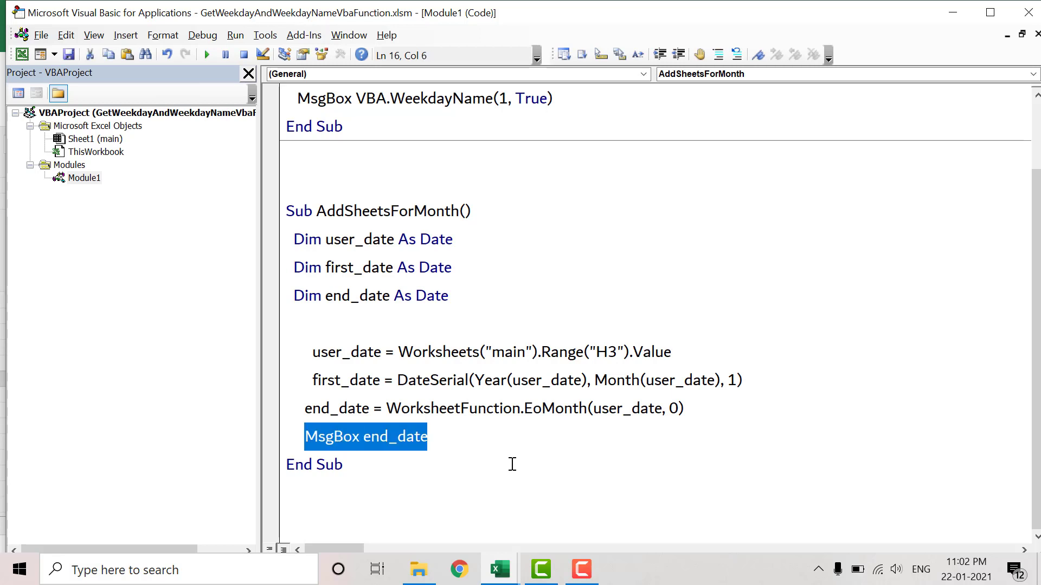
{"action": "key", "text": "Delete"}
{"action": "left_click", "coordinate": [307, 320]}
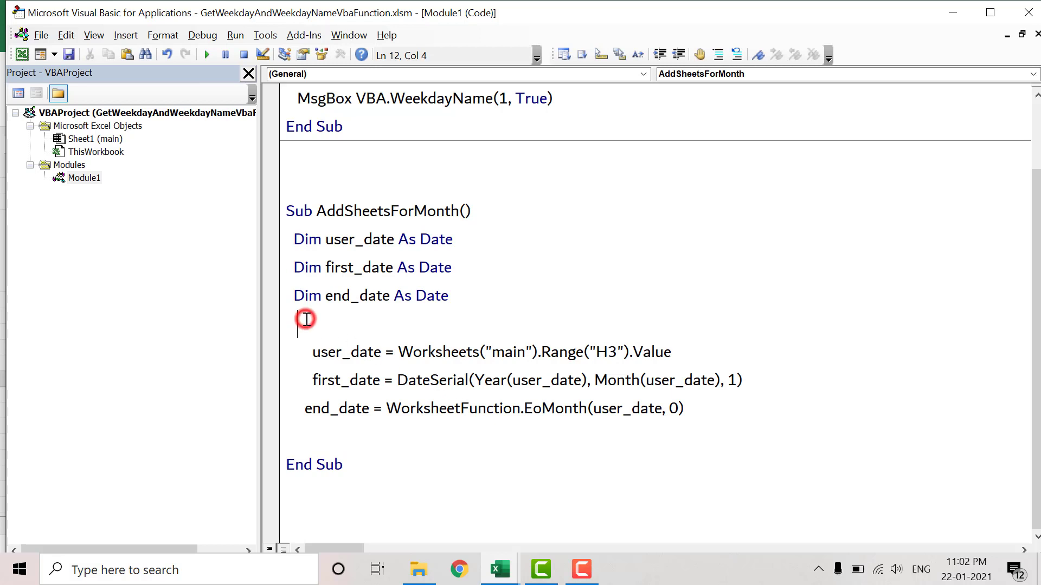
{"action": "type", "text": "dim dt "}
{"action": "type", "text": "as Date"}
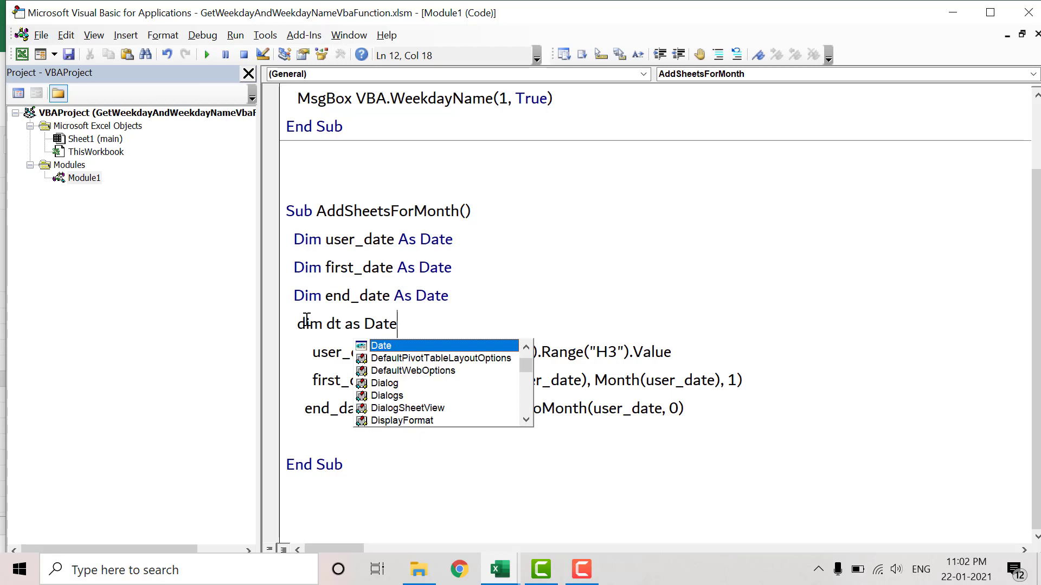
{"action": "key", "text": "Escape"}
Add a For dt = first_date To end_date … Next dt loop after the end_date line.
{"action": "key", "text": "Down"}
{"action": "key", "text": "Down"}
{"action": "key", "text": "Down"}
{"action": "key", "text": "Down"}
{"action": "key", "text": "Return"}
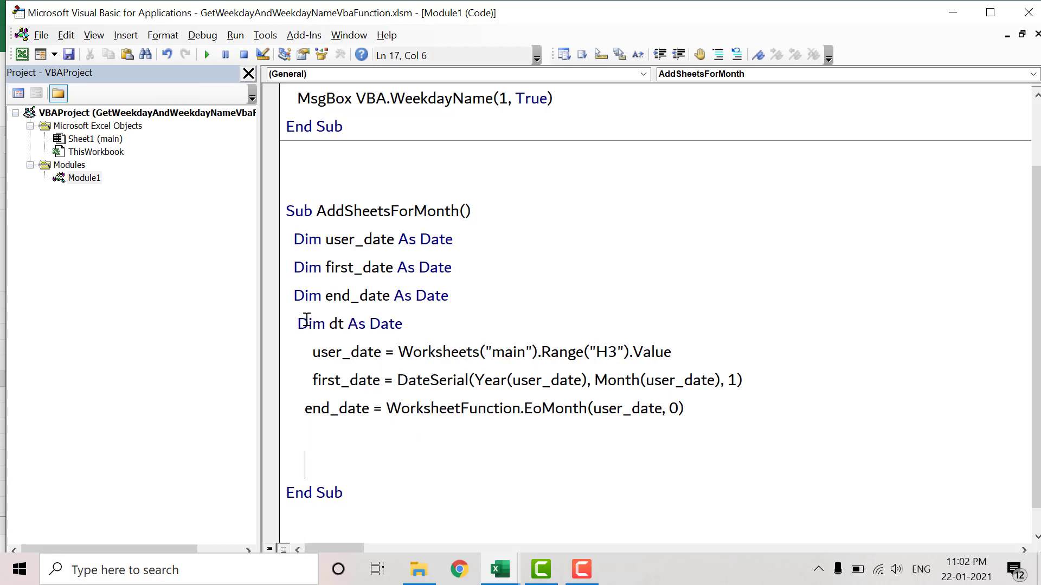
{"action": "type", "text": "for"}
{"action": "type", "text": " dt="}
{"action": "type", "text": "fi"}
{"action": "key", "text": "ctrl+space"}
{"action": "type", "text": "r"}
{"action": "key", "text": "Tab"}
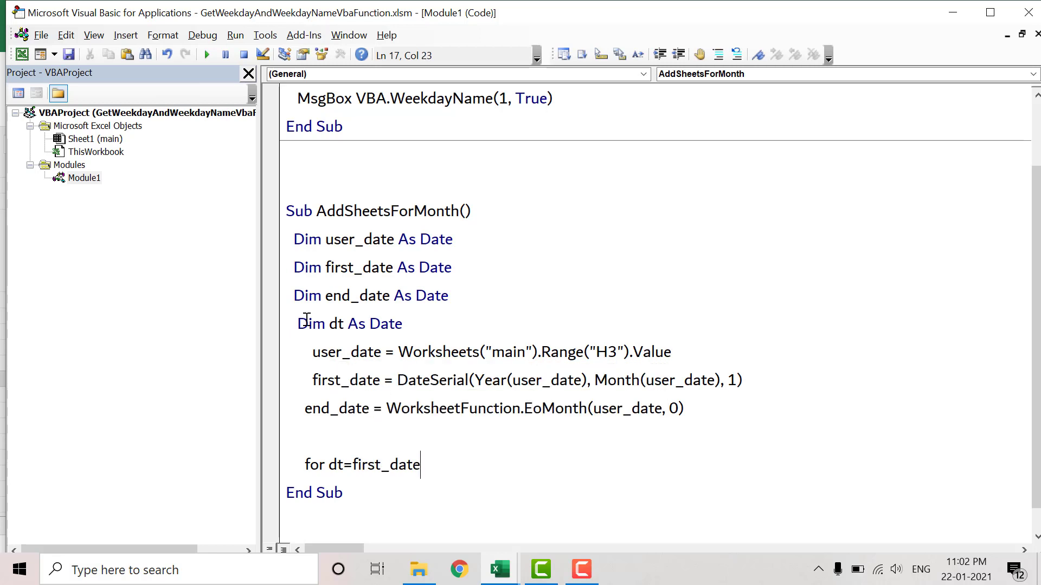
{"action": "type", "text": " to"}
{"action": "type", "text": " end"}
{"action": "type", "text": "_date"}
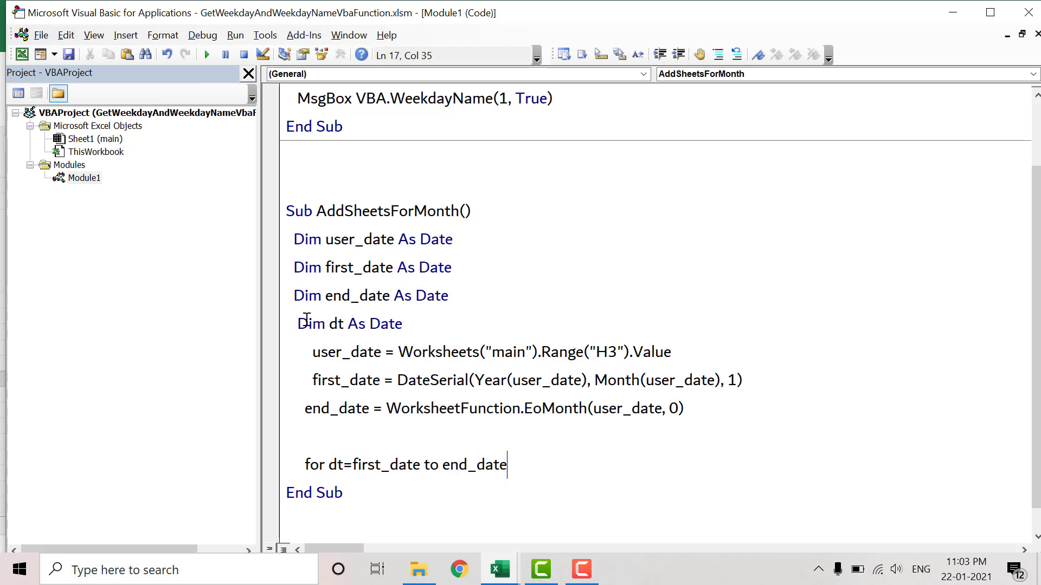
{"action": "key", "text": "Return"}
{"action": "key", "text": "Return"}
{"action": "type", "text": "N"}
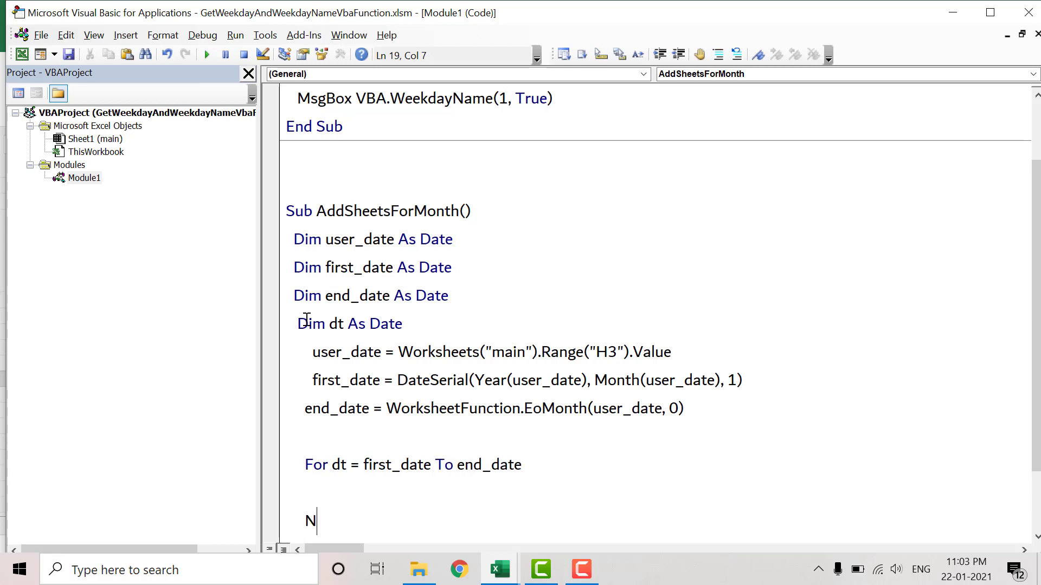
{"action": "type", "text": "ext dt"}
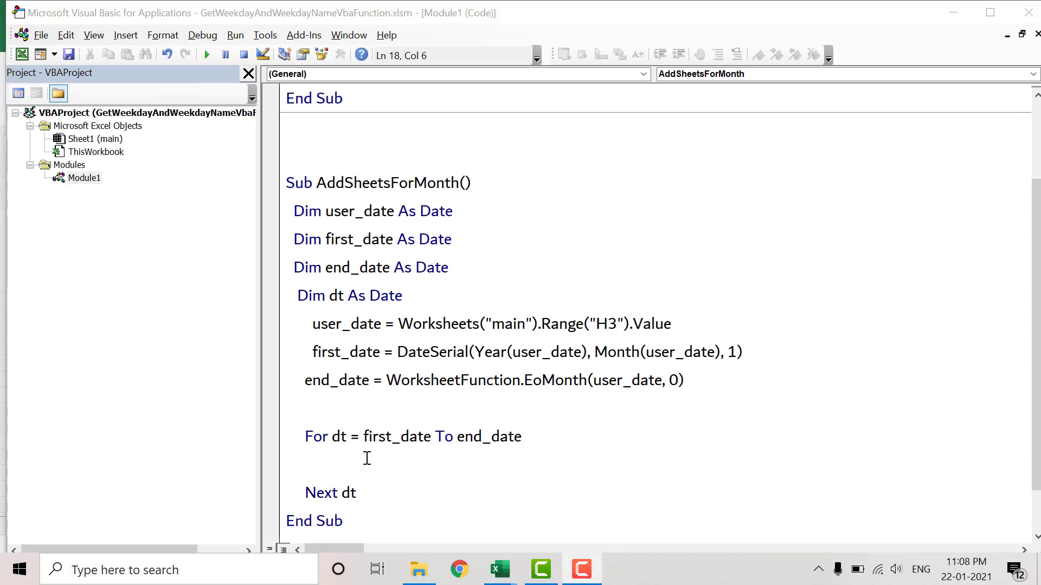
Inside the For loop, begin the If condition with Weekday(dt) <> vbSaturday.
{"action": "left_click", "coordinate": [367, 458]}
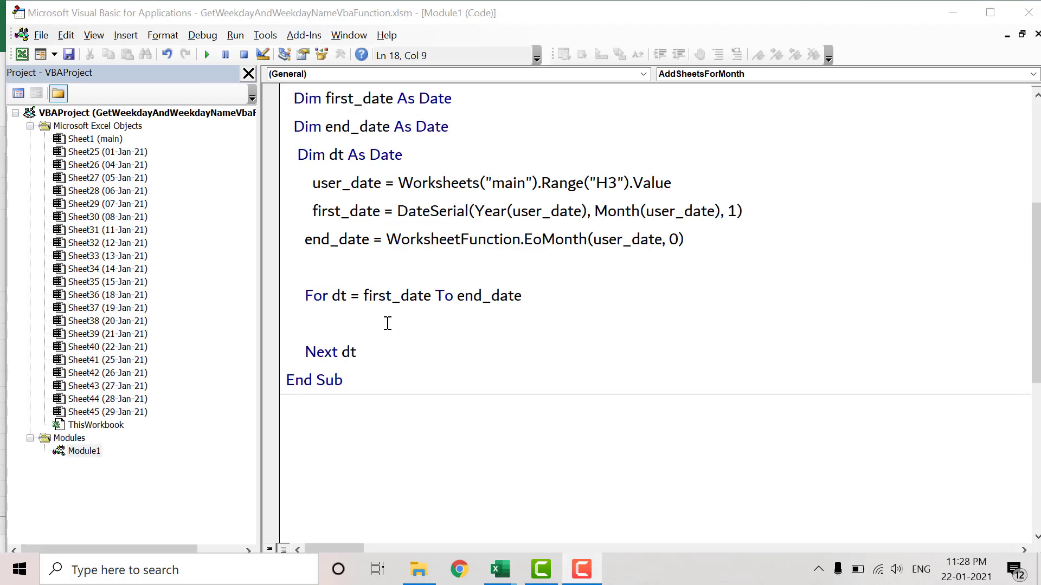
{"action": "left_click", "coordinate": [387, 323]}
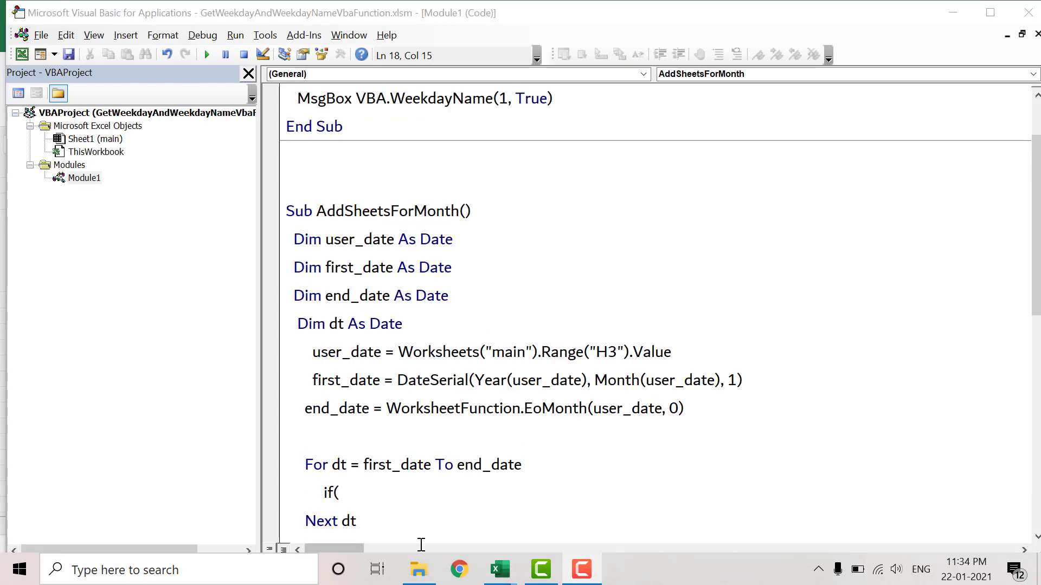
{"action": "left_click", "coordinate": [379, 496]}
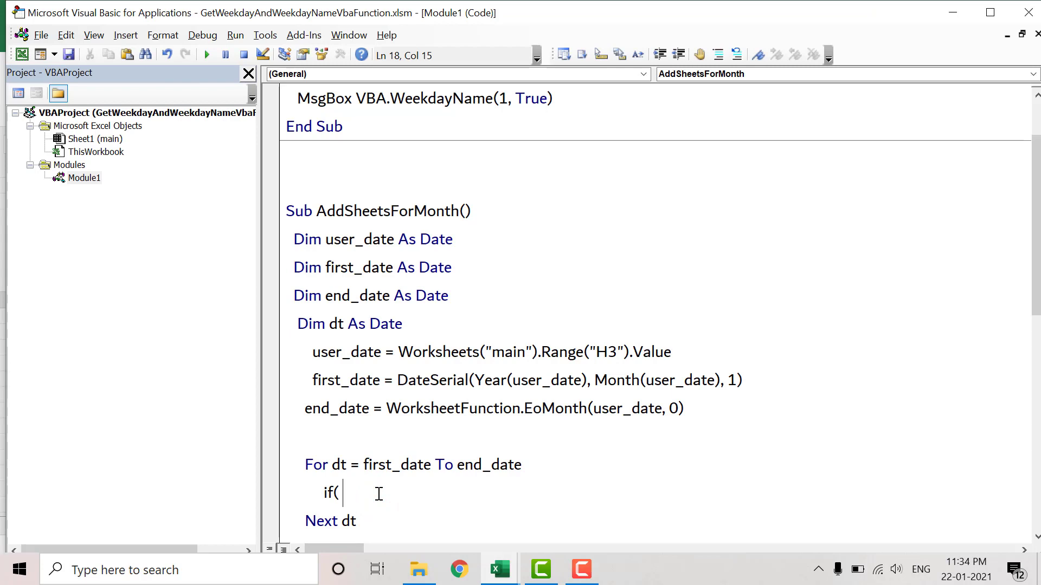
{"action": "type", "text": "wee"}
{"action": "type", "text": "k"}
{"action": "key", "text": "ctrl+space"}
{"action": "key", "text": "Tab"}
{"action": "type", "text": "("}
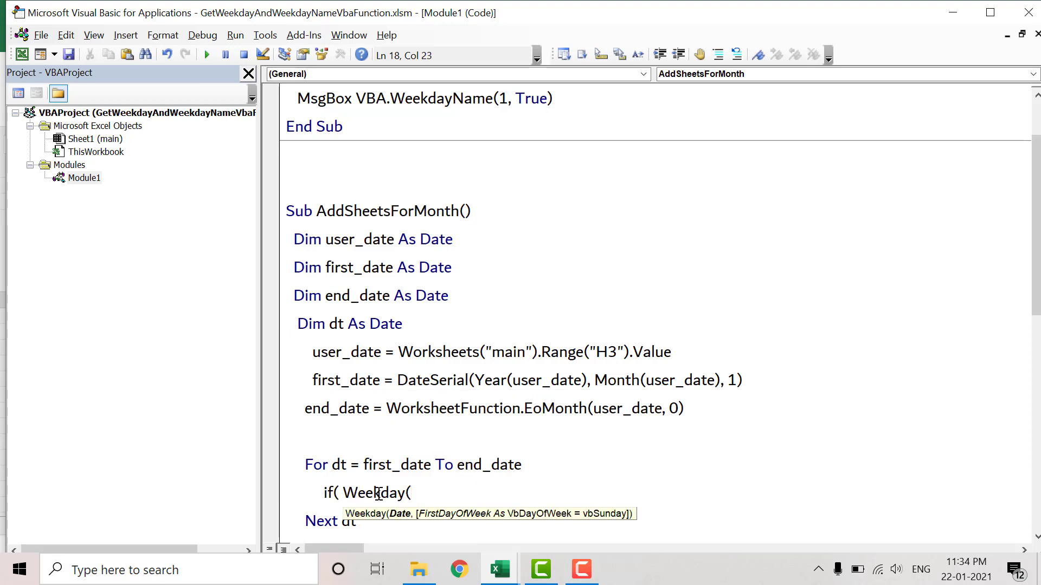
{"action": "type", "text": "d"}
{"action": "type", "text": "t) "}
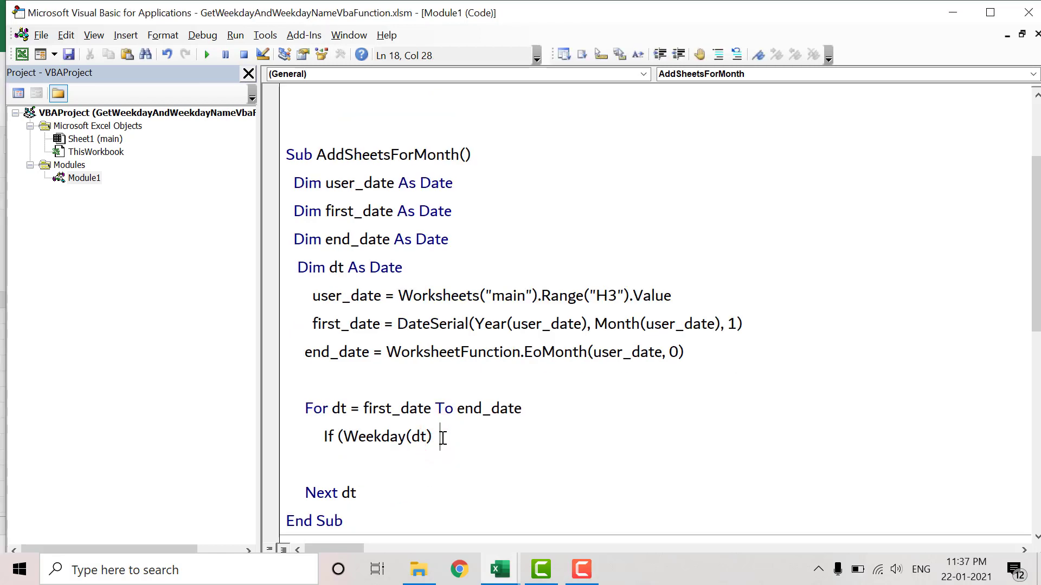
{"action": "type", "text": "<>"}
{"action": "type", "text": " vbs"}
{"action": "key", "text": "ctrl+space"}
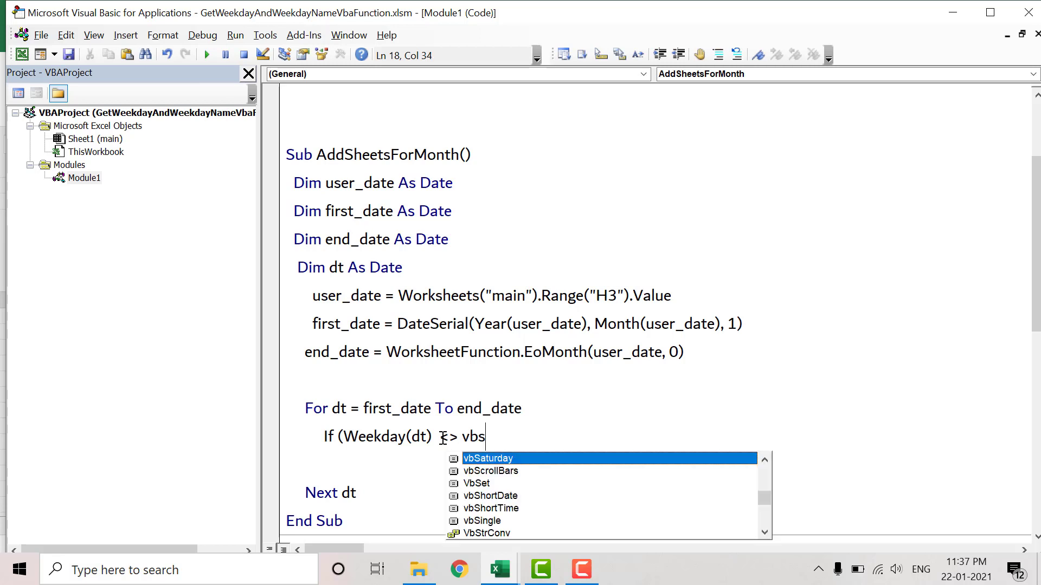
{"action": "key", "text": "Tab"}
Complete the condition with And Weekday(dt) <> vbSunday Then.
{"action": "type", "text": "A"}
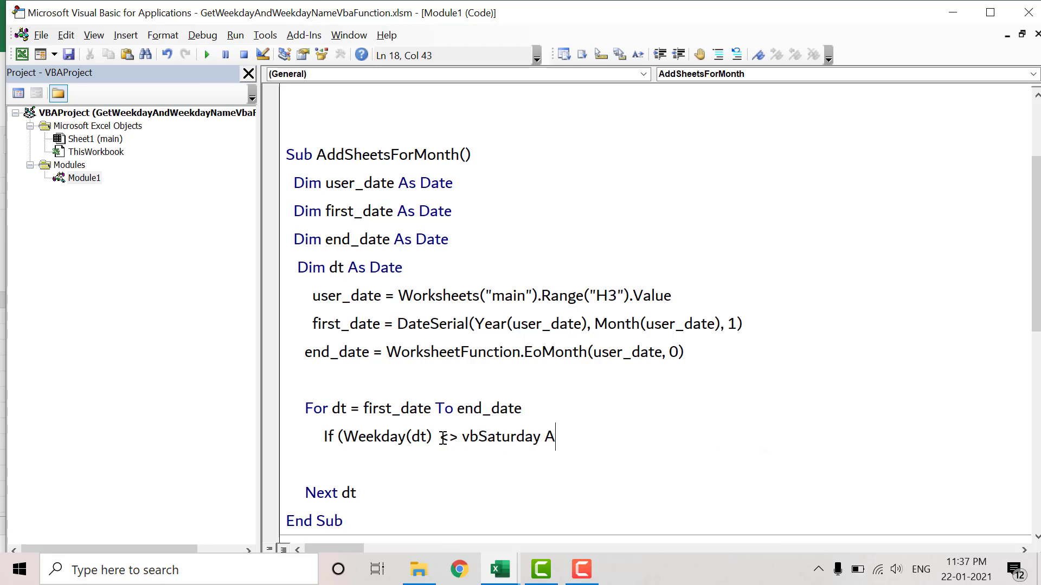
{"action": "type", "text": "ND week"}
{"action": "key", "text": "ctrl+space"}
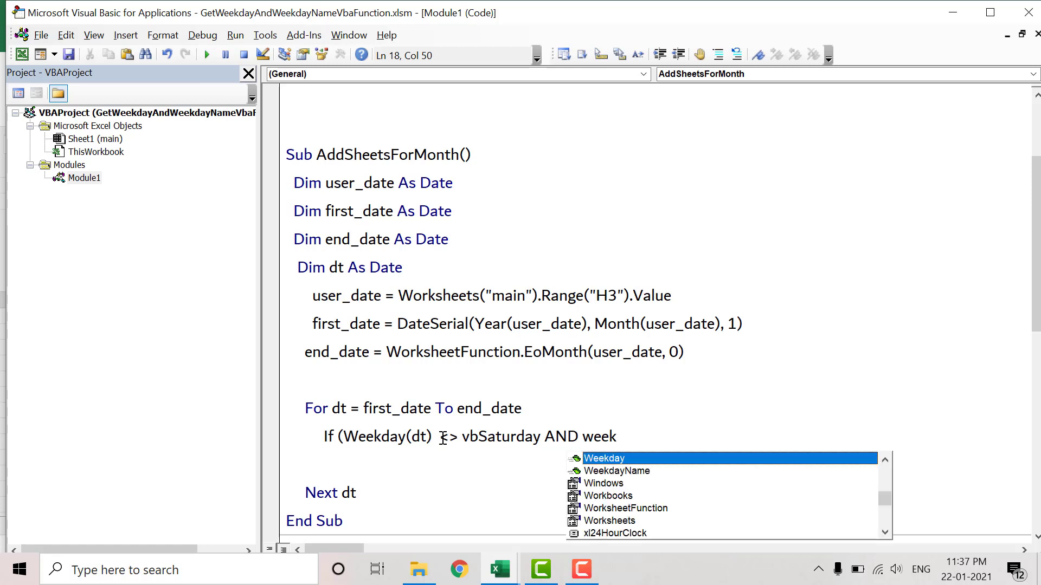
{"action": "key", "text": "Tab"}
{"action": "type", "text": "(d"}
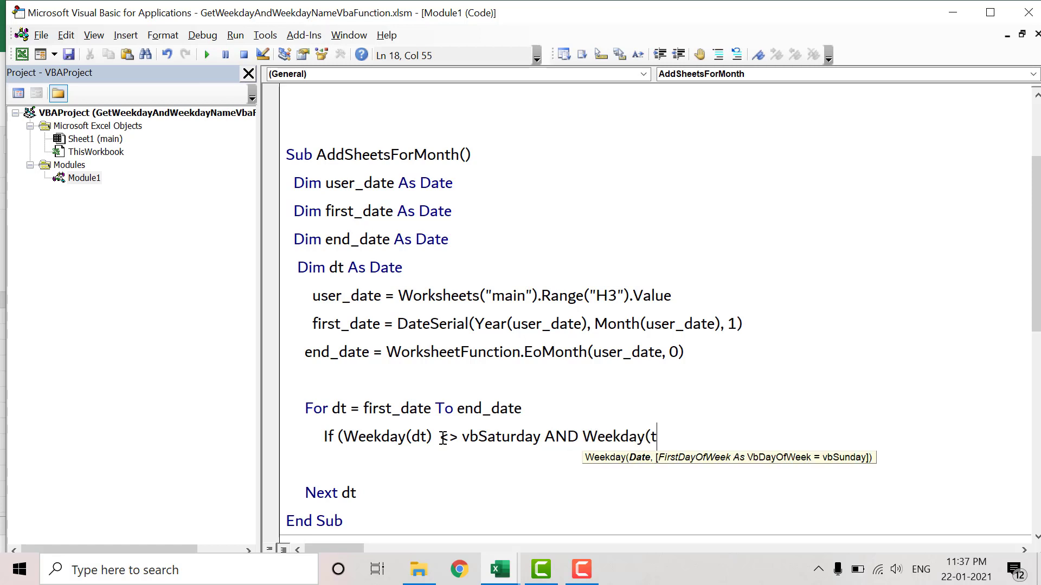
{"action": "key", "text": "BackSpace"}
{"action": "type", "text": "dt) "}
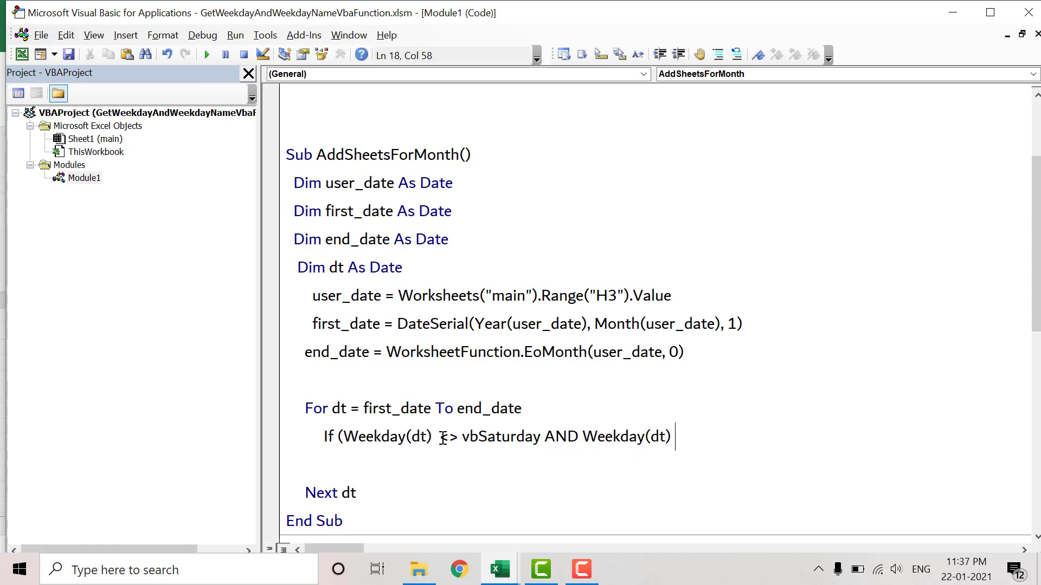
{"action": "type", "text": "<> "}
{"action": "type", "text": "vbsun"}
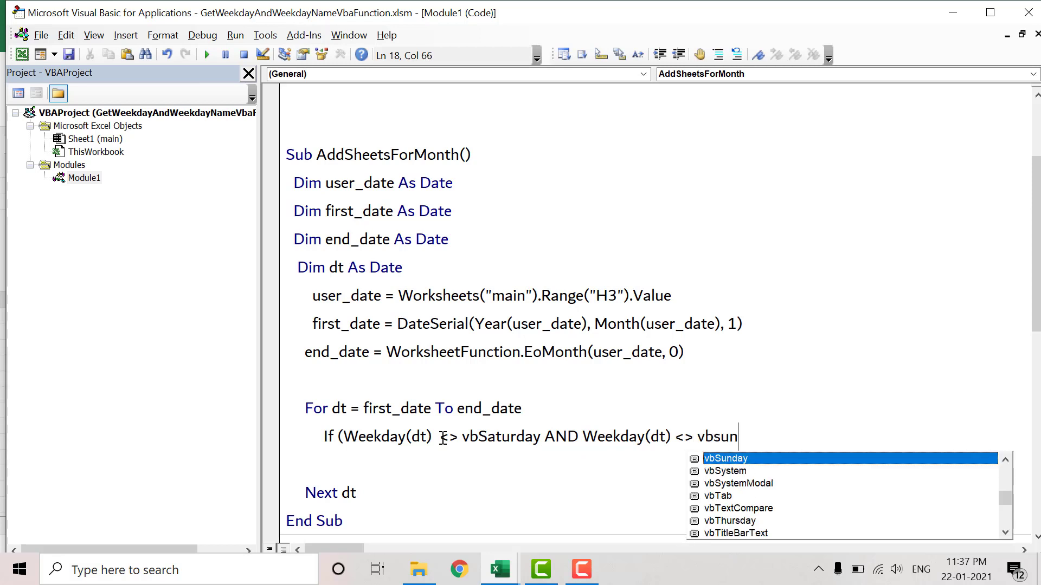
{"action": "type", "text": ") then"}
{"action": "key", "text": "Return"}
{"action": "key", "text": "Return"}
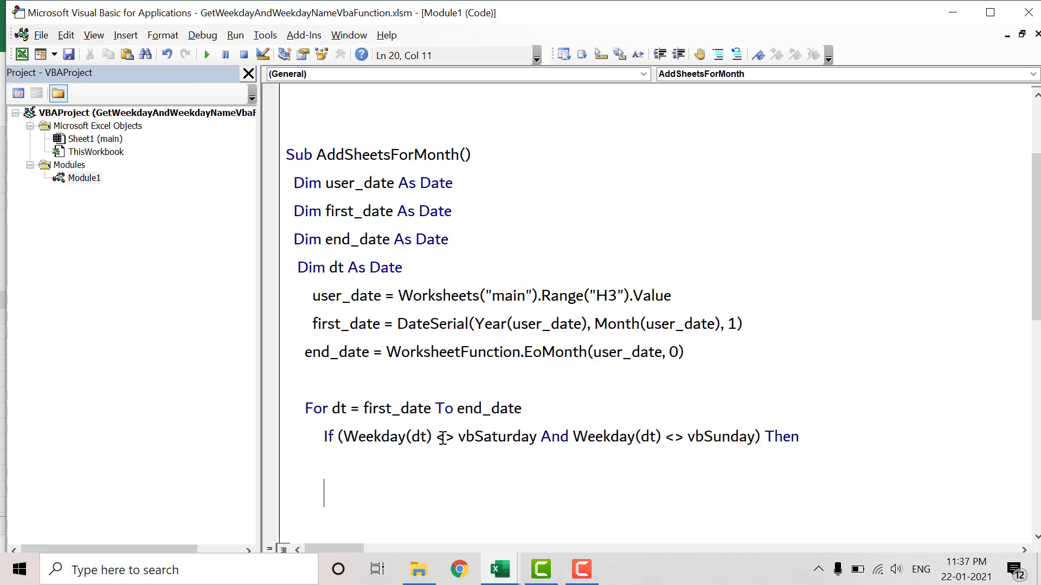
Close the weekday block with End If and review the vbSaturday and vbSunday checks.
{"action": "type", "text": "end if"}
{"action": "key", "text": "Up"}
{"action": "left_click", "coordinate": [483, 437]}
{"action": "double_click", "coordinate": [481, 435]}
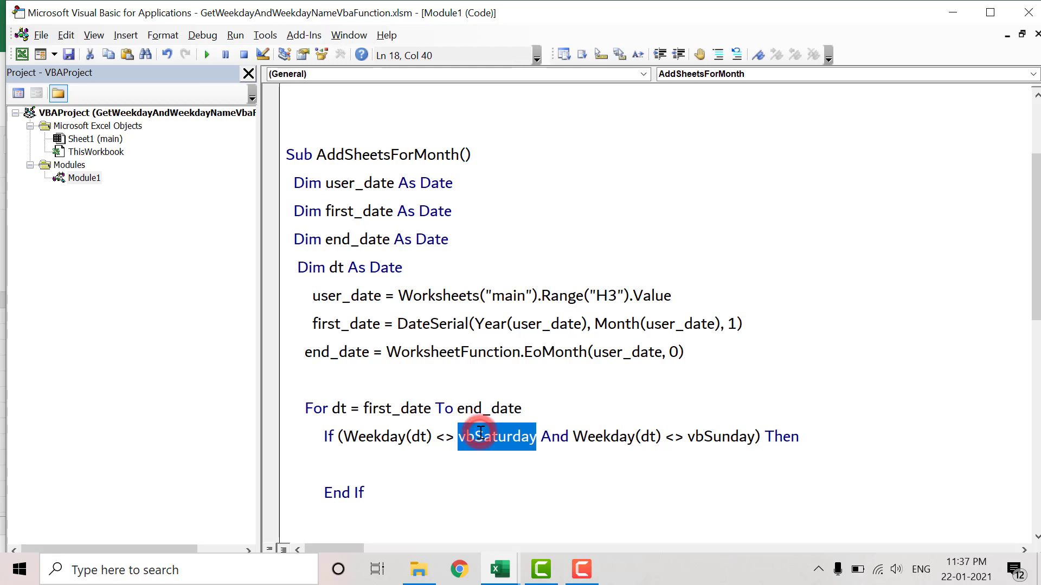
{"action": "double_click", "coordinate": [712, 442]}
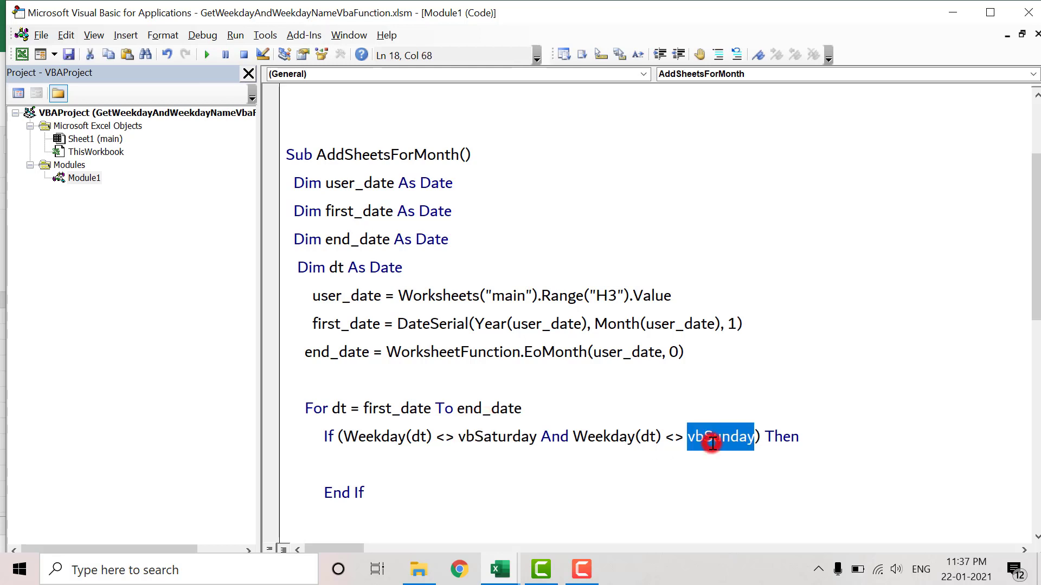
Inside the block, add Worksheets.Add After:=Worksheets(Worksheets.Count).
{"action": "left_click", "coordinate": [459, 466]}
{"action": "type", "text": "w"}
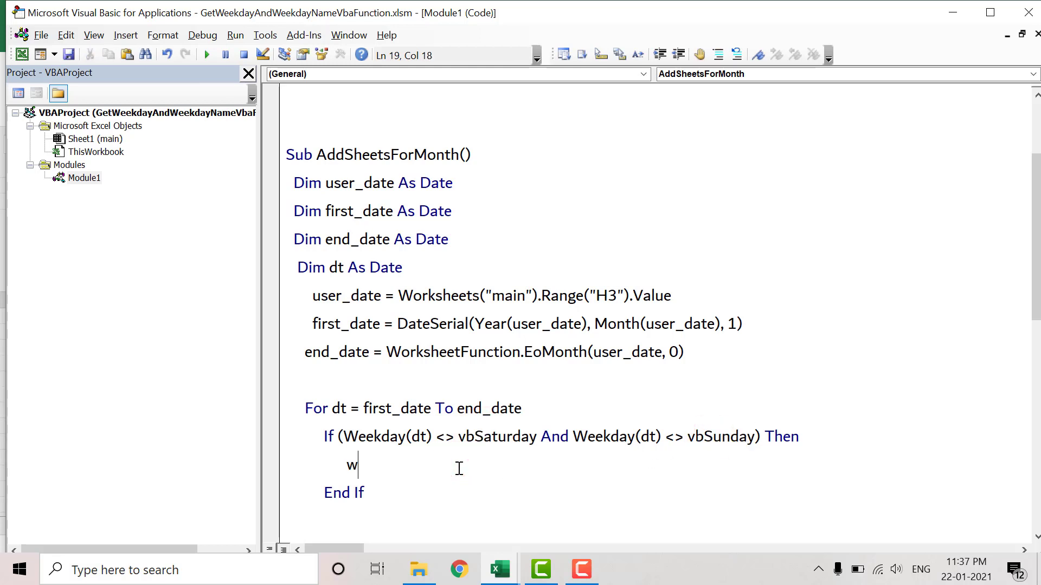
{"action": "type", "text": "ork"}
{"action": "key", "text": "ctrl+space"}
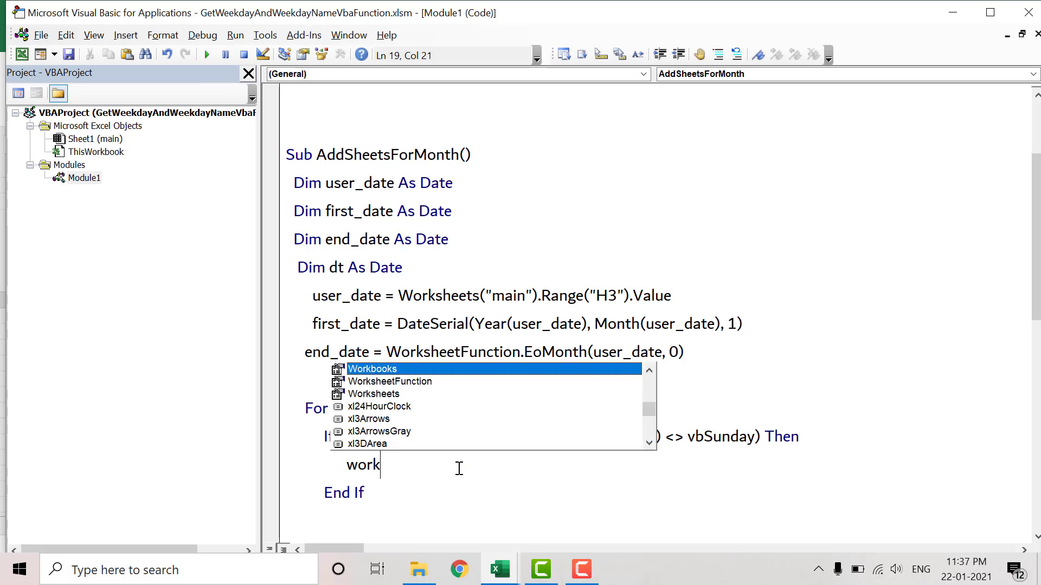
{"action": "key", "text": "Down"}
{"action": "key", "text": "Down"}
{"action": "type", "text": "."}
{"action": "key", "text": "Tab"}
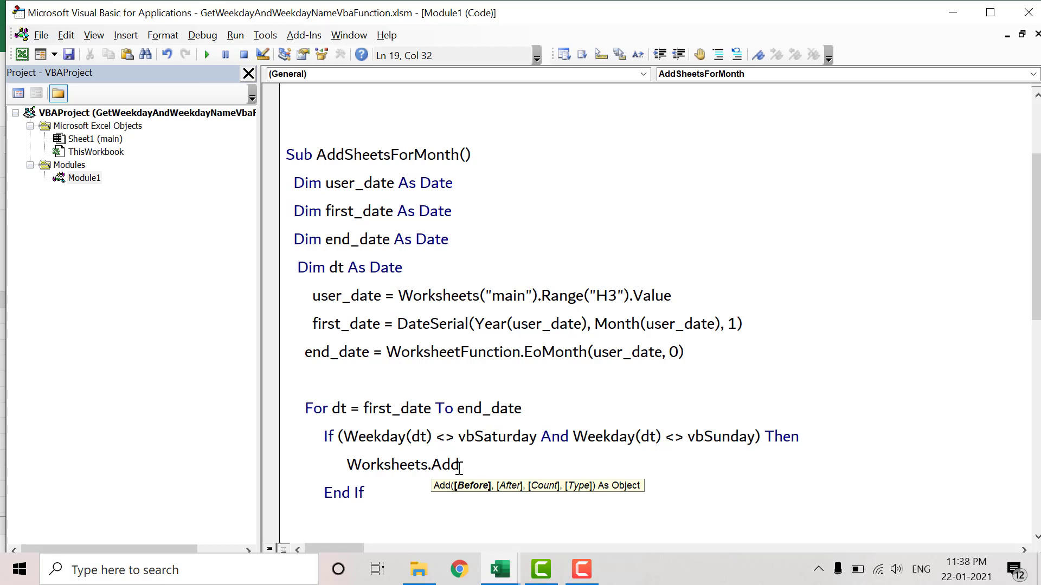
{"action": "type", "text": "A"}
{"action": "type", "text": "fte"}
{"action": "key", "text": "BackSpace"}
{"action": "type", "text": "ter:"}
{"action": "type", "text": "=week"}
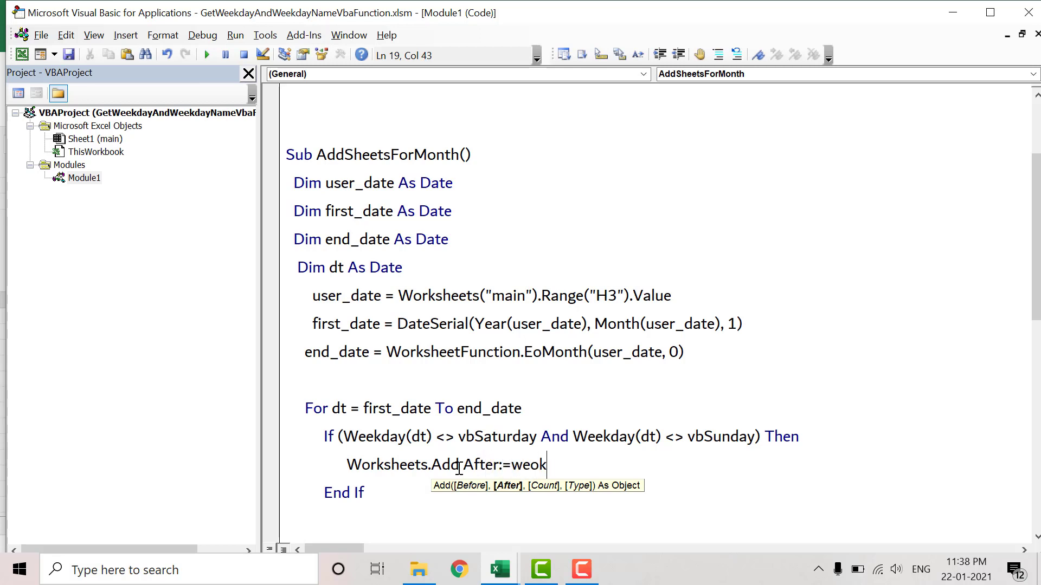
{"action": "key", "text": "BackSpace"}
{"action": "key", "text": "BackSpace"}
{"action": "key", "text": "BackSpace"}
{"action": "type", "text": "or"}
{"action": "type", "text": "k"}
{"action": "key", "text": "ctrl+space"}
{"action": "key", "text": "Tab"}
{"action": "type", "text": "(wo"}
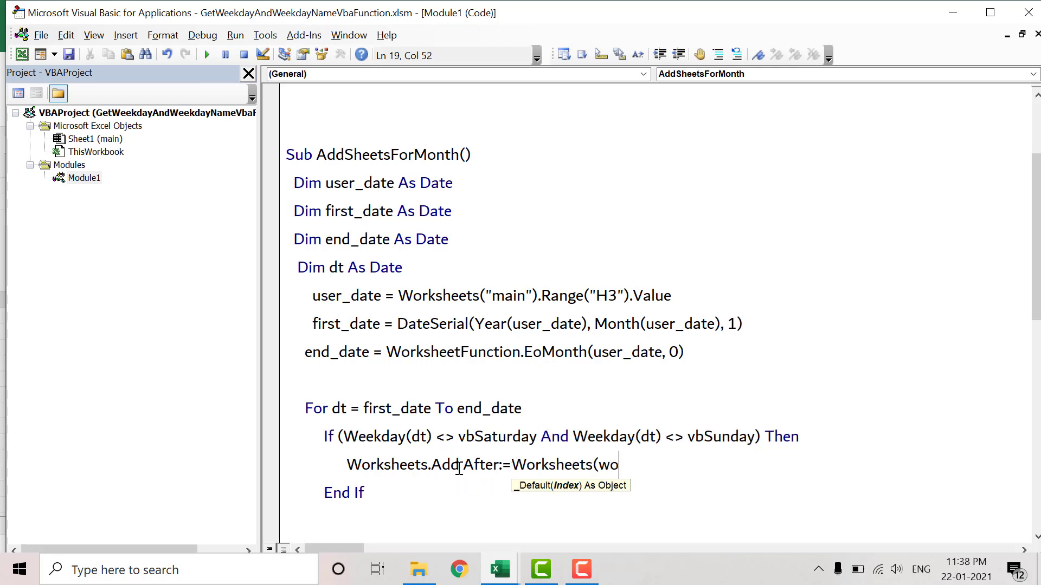
{"action": "type", "text": "rk"}
{"action": "key", "text": "ctrl+space"}
{"action": "key", "text": "Down"}
{"action": "key", "text": "Down"}
{"action": "key", "text": "Tab"}
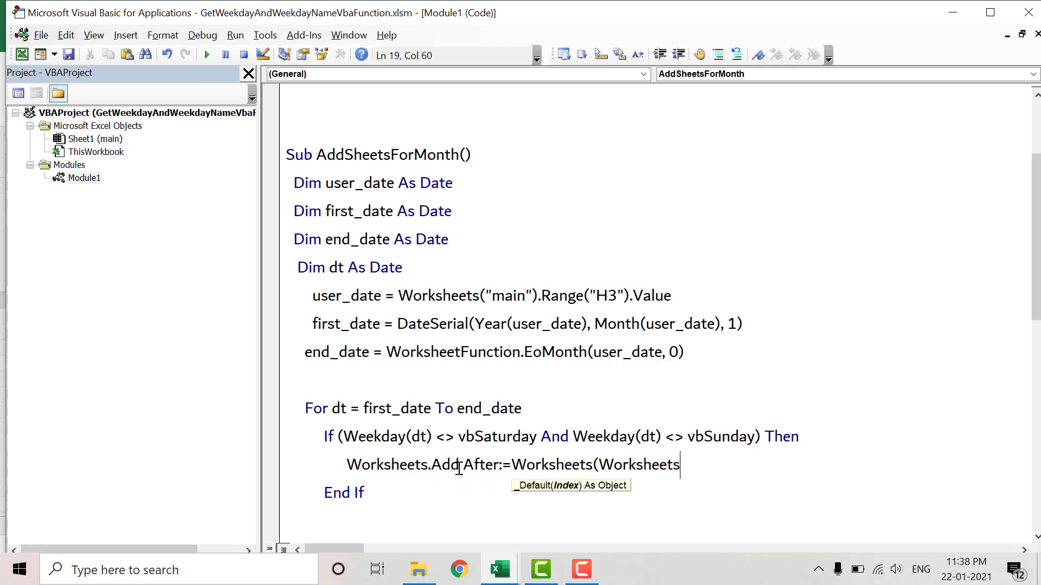
{"action": "type", "text": ".coun"}
{"action": "key", "text": "Tab"}
{"action": "type", "text": ")"}
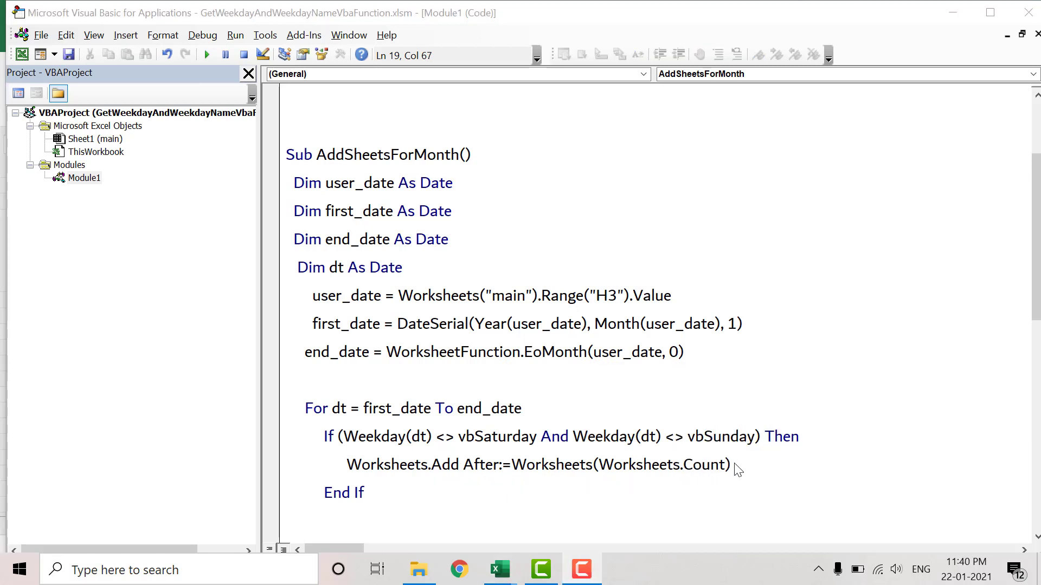
{"action": "left_click", "coordinate": [735, 465]}
{"action": "key", "text": "Return"}
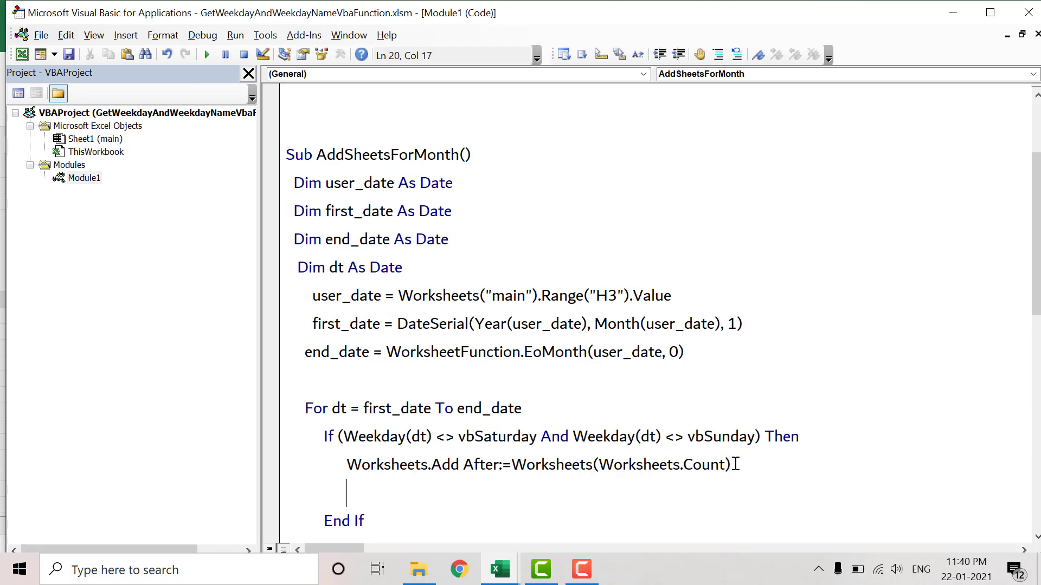
Name the new sheet with ActiveSheet.Name = VBA.Format(dt, "dd-mmm-yy").
{"action": "type", "text": "A"}
{"action": "type", "text": "ct"}
{"action": "key", "text": "ctrl+space"}
{"action": "key", "text": "Down"}
{"action": "key", "text": "Down"}
{"action": "key", "text": "Down"}
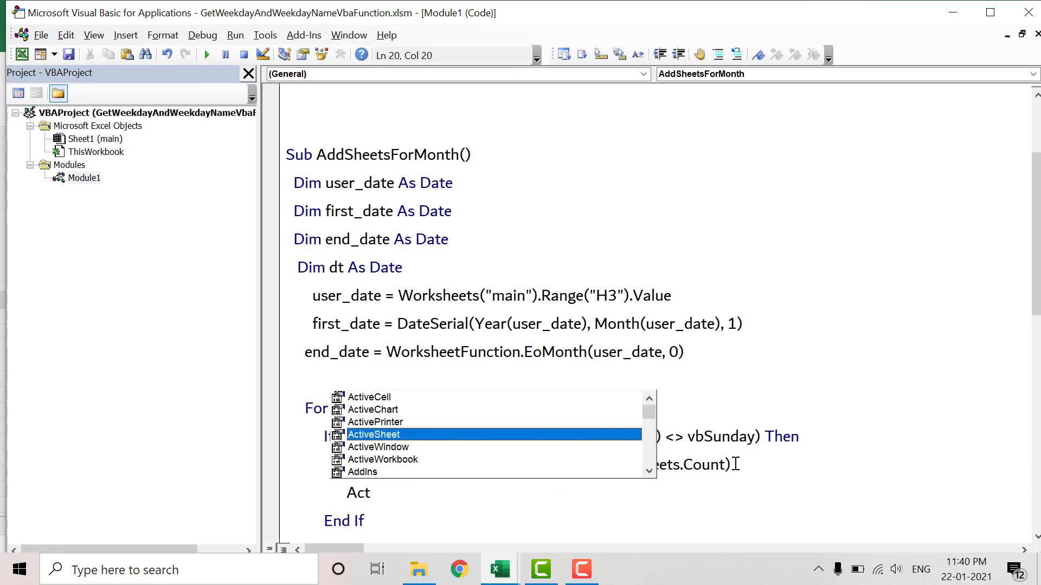
{"action": "key", "text": "Tab"}
{"action": "type", "text": ".nam"}
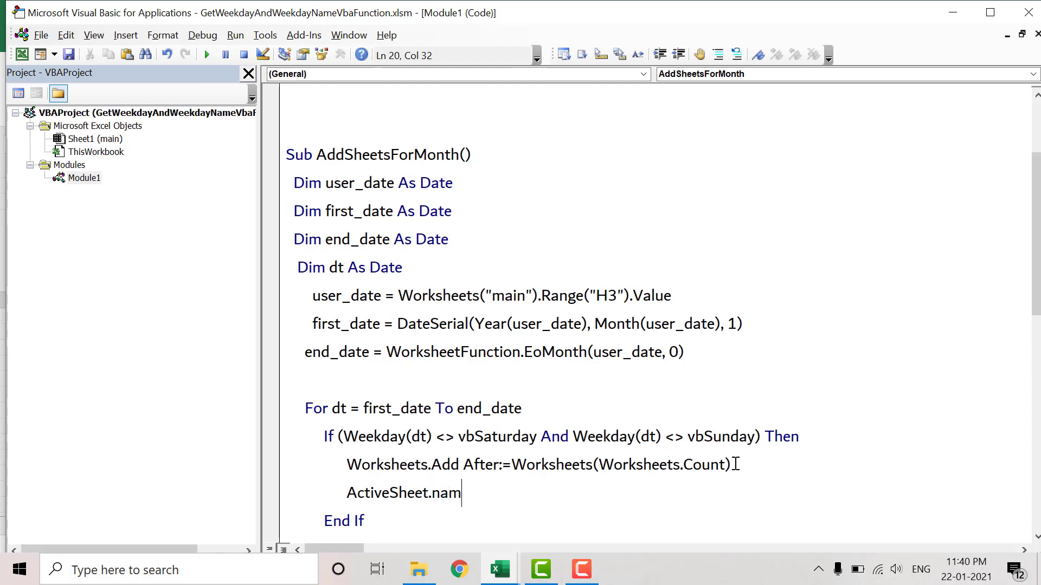
{"action": "type", "text": "e= vba"}
{"action": "type", "text": ".fo"}
{"action": "key", "text": "Tab"}
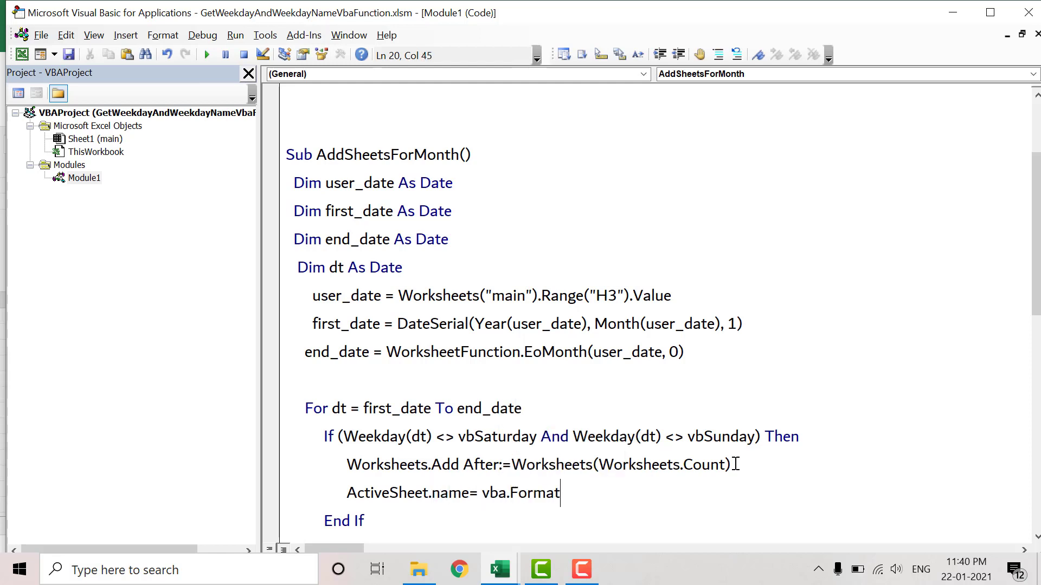
{"action": "type", "text": "(dt"}
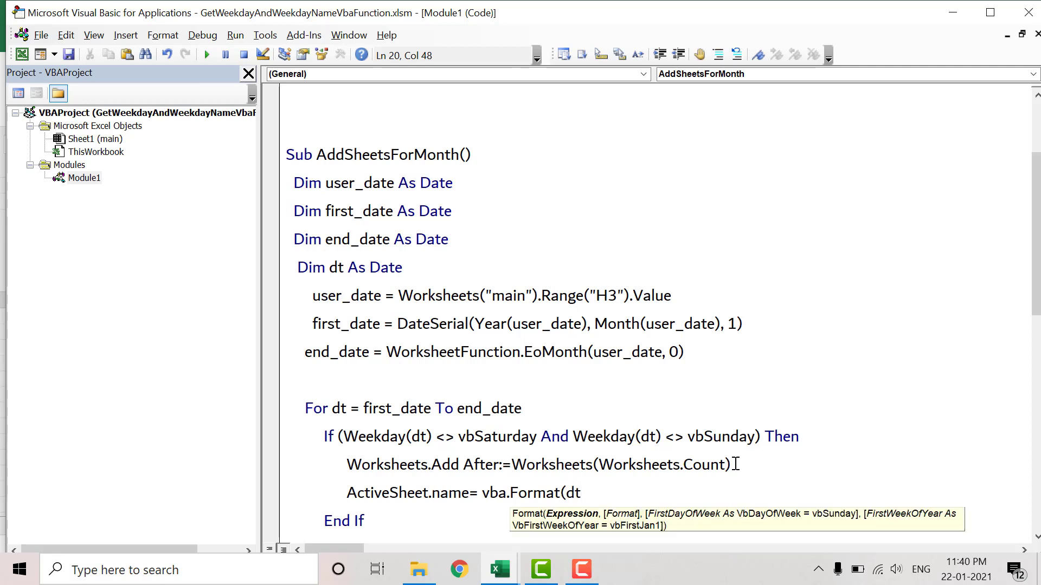
{"action": "type", "text": ",\""}
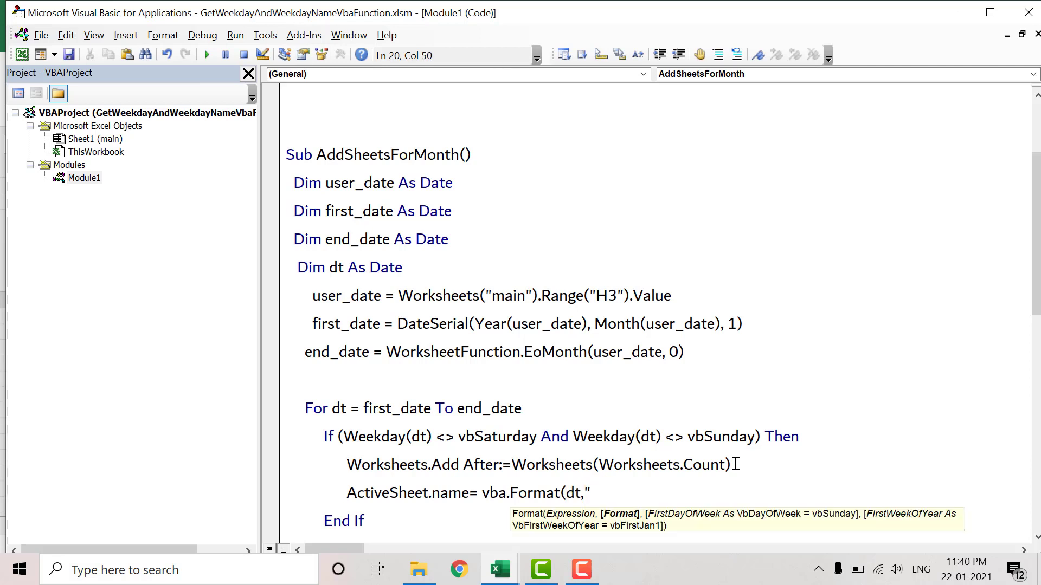
{"action": "type", "text": "dd"}
{"action": "type", "text": "-mmm-"}
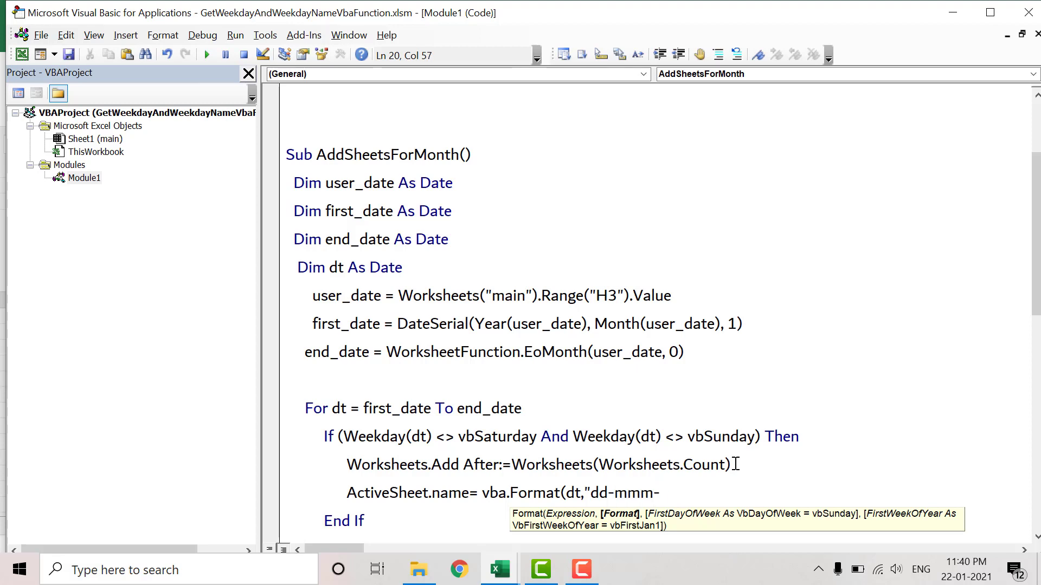
{"action": "type", "text": "yy\")"}
{"action": "key", "text": "Return"}
Add a Monday check: If (Weekday(dt) = vbMonday) Then.
{"action": "scroll", "coordinate": [748, 488], "scroll_direction": "down", "scroll_amount": 1}
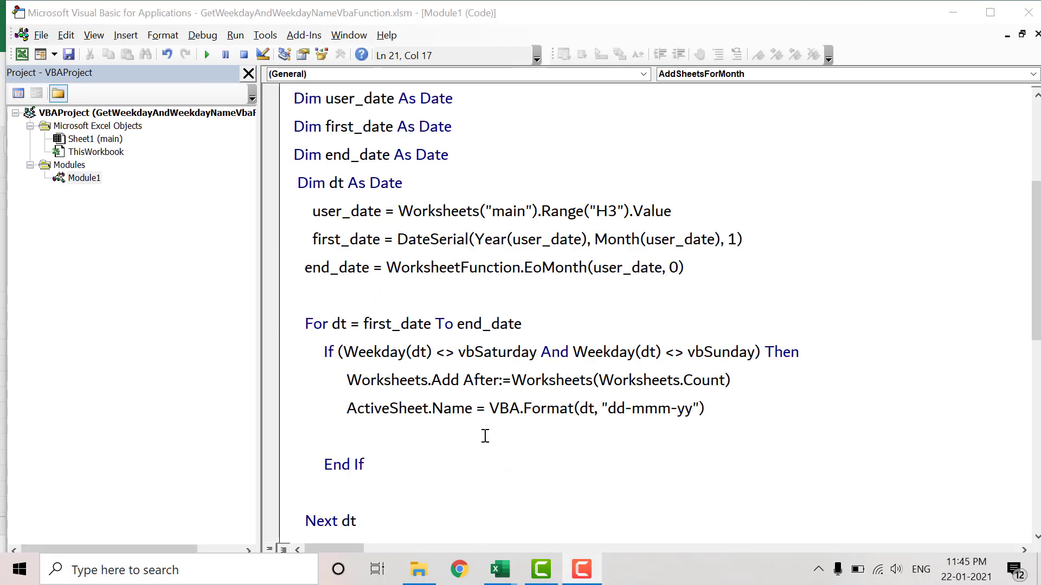
{"action": "left_click", "coordinate": [410, 436]}
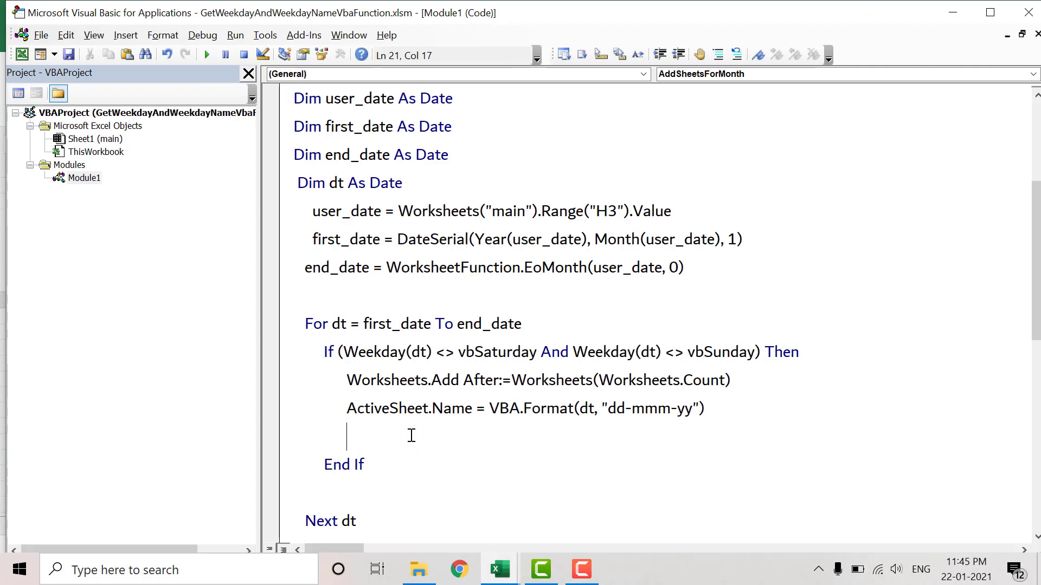
{"action": "type", "text": "if( w"}
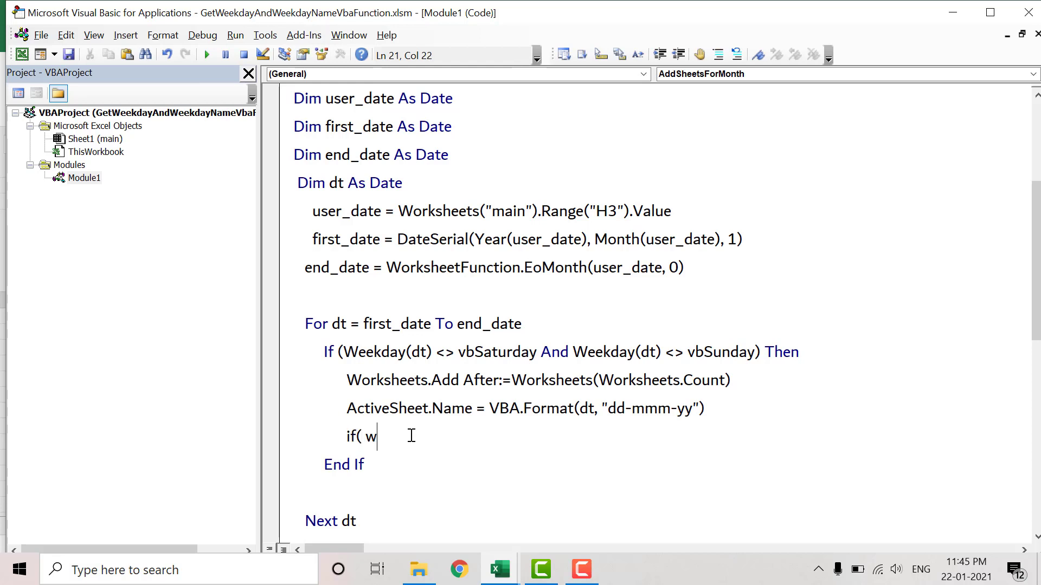
{"action": "type", "text": "eek"}
{"action": "key", "text": "ctrl+space"}
{"action": "key", "text": "Tab"}
{"action": "type", "text": "(dt"}
{"action": "type", "text": ")=vbm"}
{"action": "key", "text": "ctrl+space"}
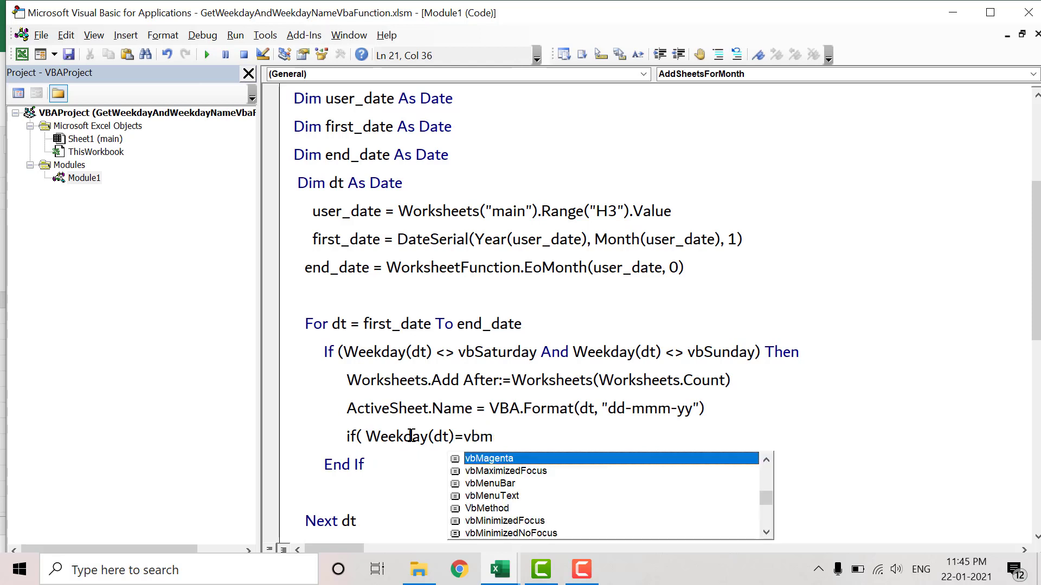
{"action": "type", "text": "onday) t"}
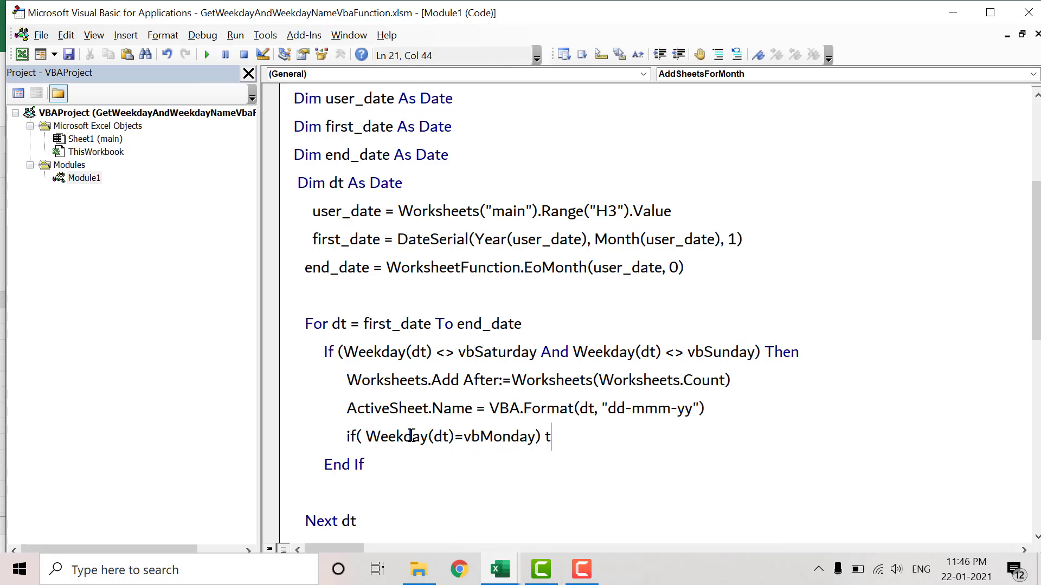
{"action": "type", "text": "hen"}
{"action": "key", "text": "Return"}
Set ActiveSheet.Tab.Color = vbGreen inside it and close it with End If.
{"action": "type", "text": "act"}
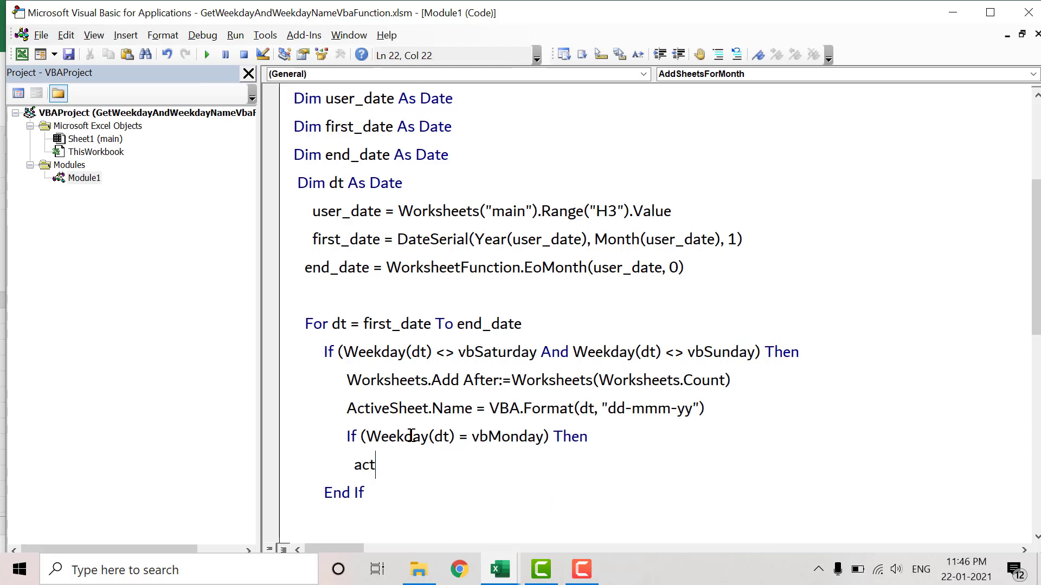
{"action": "key", "text": "ctrl+space"}
{"action": "key", "text": "Down"}
{"action": "key", "text": "Down"}
{"action": "key", "text": "Down"}
{"action": "key", "text": "Tab"}
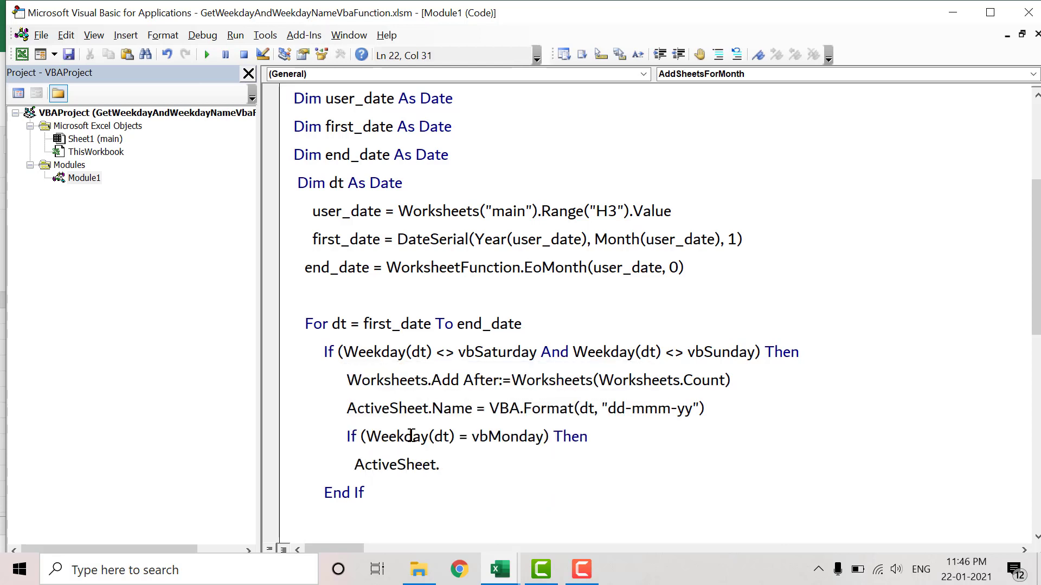
{"action": "type", "text": "tab.colo"}
{"action": "type", "text": "r=vbg"}
{"action": "key", "text": "ctrl+space"}
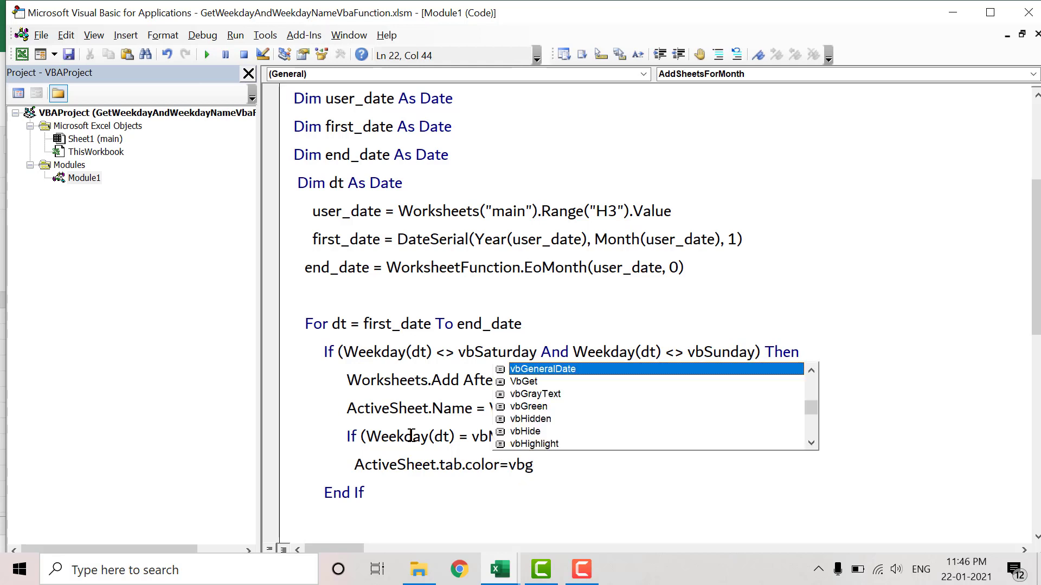
{"action": "key", "text": "Down"}
{"action": "key", "text": "Down"}
{"action": "key", "text": "Down"}
{"action": "key", "text": "Tab"}
{"action": "key", "text": "Return"}
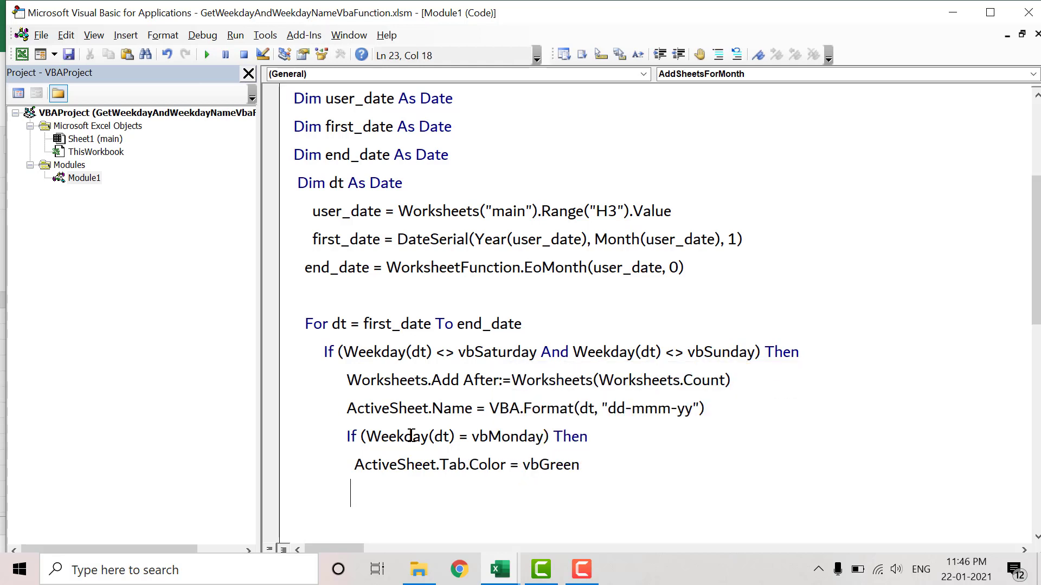
{"action": "type", "text": "endif"}
{"action": "key", "text": "Up"}
{"action": "scroll", "coordinate": [640, 428], "scroll_direction": "up", "scroll_amount": 1}
{"action": "left_click", "coordinate": [474, 408]}
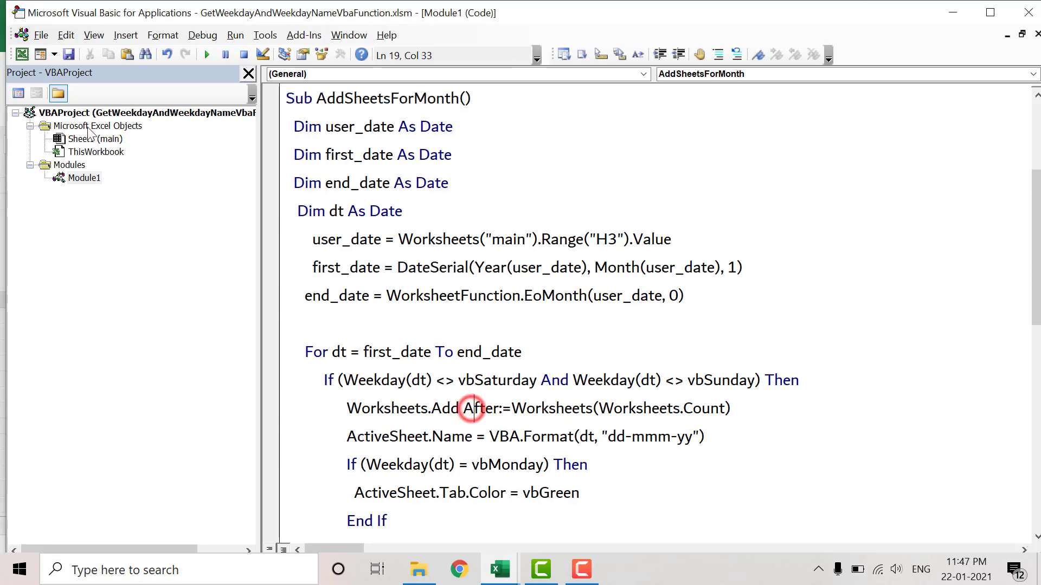
Look over the main sheet in the Excel workbook.
{"action": "left_click", "coordinate": [23, 54]}
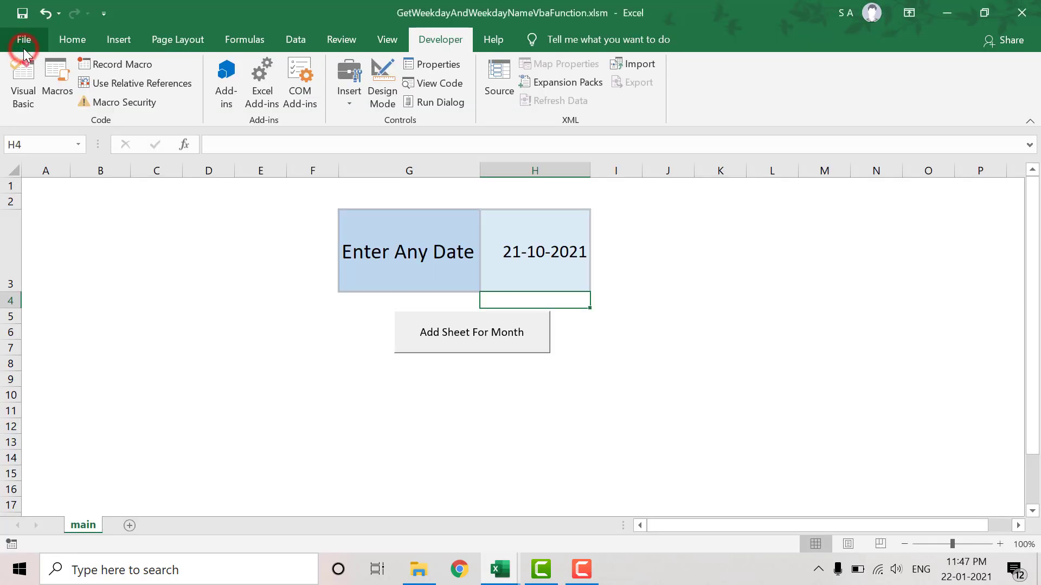
{"action": "left_click", "coordinate": [79, 526]}
{"action": "left_click", "coordinate": [221, 350]}
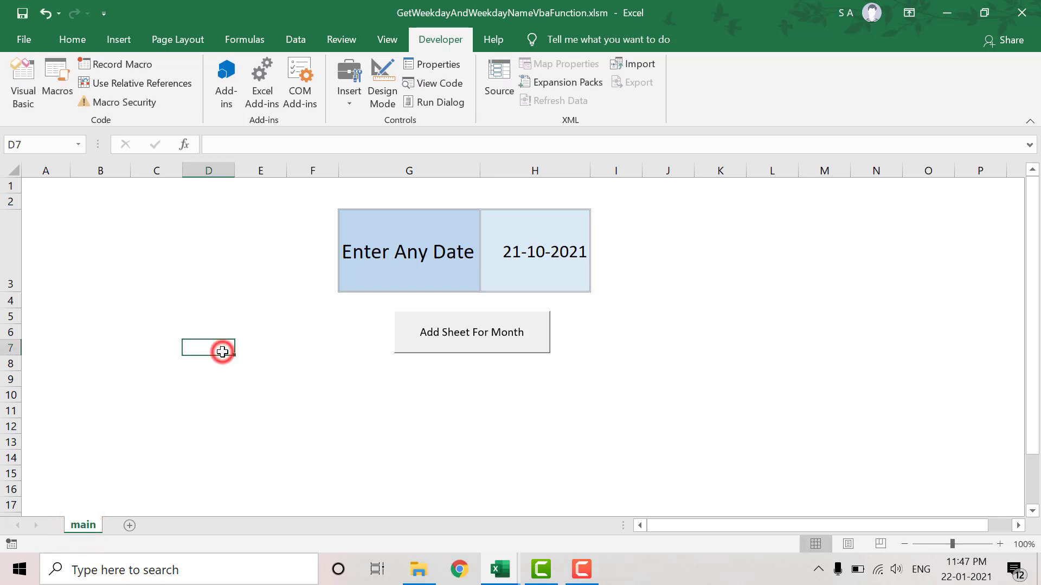
Add a Worksheets("main").Activate line after Next dt in the macro.
{"action": "left_click", "coordinate": [23, 81]}
{"action": "left_click", "coordinate": [452, 348]}
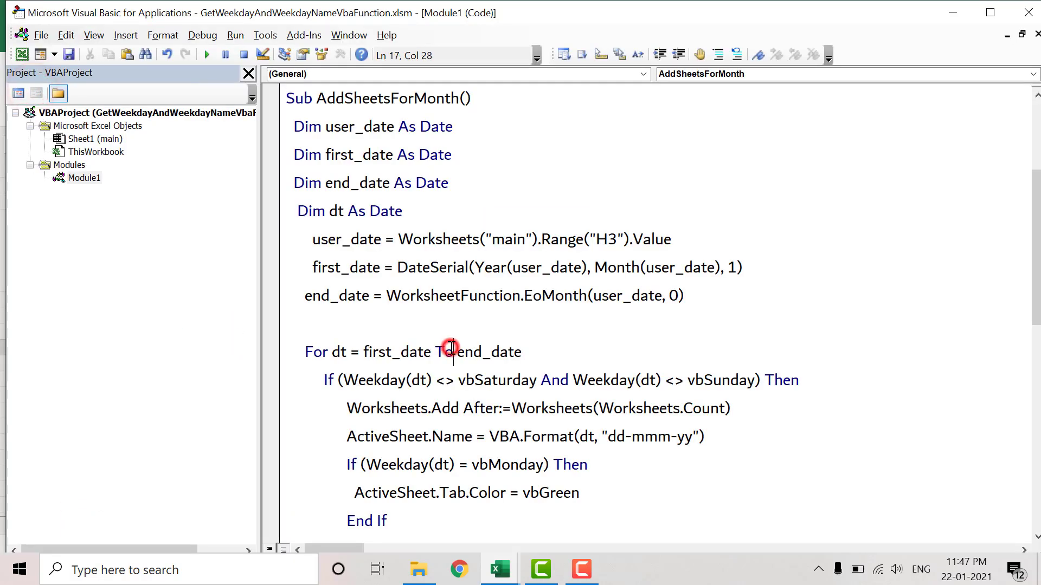
{"action": "scroll", "coordinate": [452, 348], "scroll_direction": "down", "scroll_amount": 1}
{"action": "key", "text": "Down"}
{"action": "key", "text": "Down"}
{"action": "key", "text": "Down"}
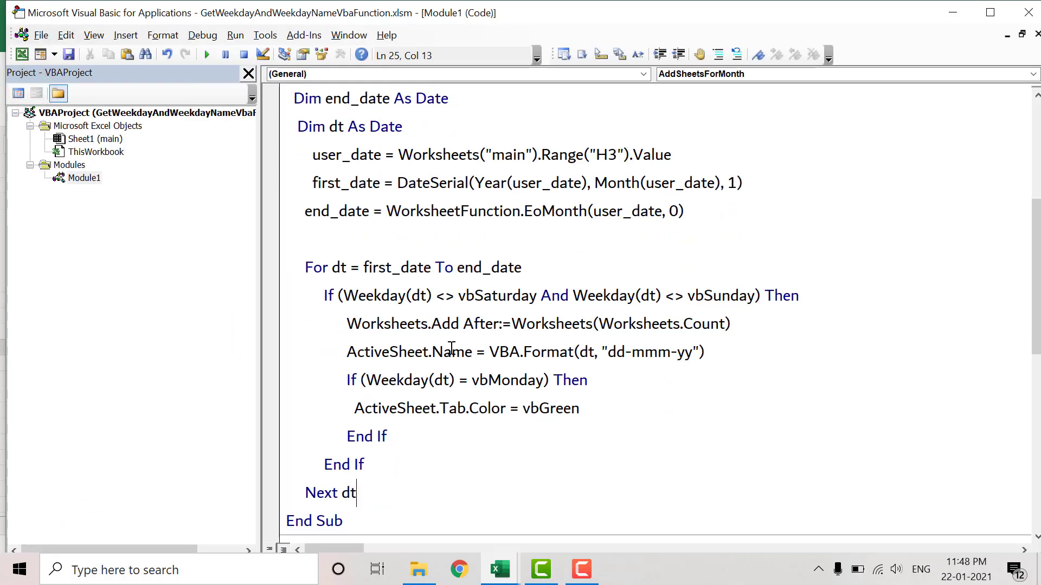
{"action": "key", "text": "Return"}
{"action": "key", "text": "Return"}
{"action": "type", "text": "w"}
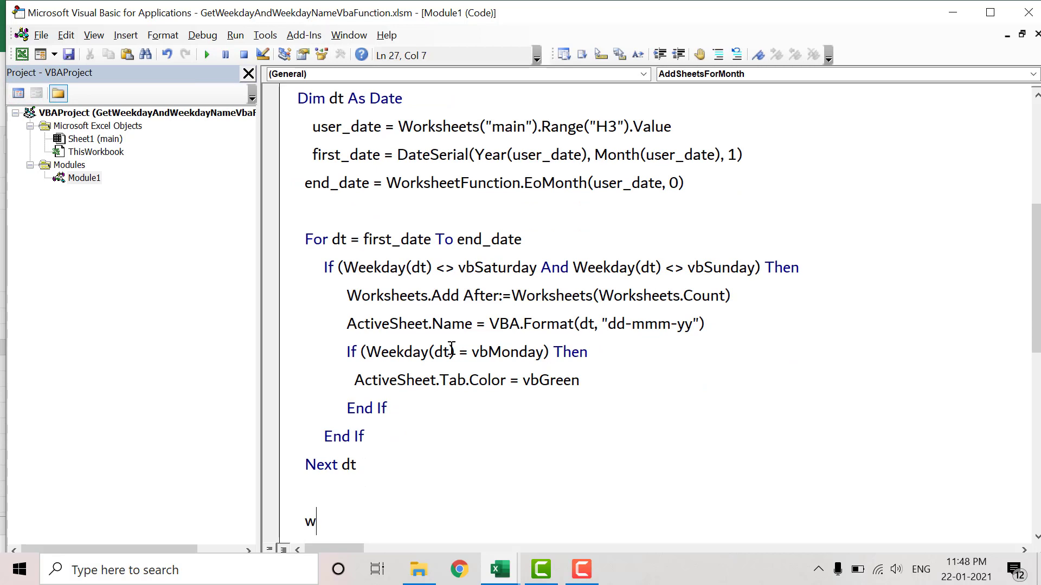
{"action": "type", "text": "ork"}
{"action": "key", "text": "ctrl+space"}
{"action": "key", "text": "Down"}
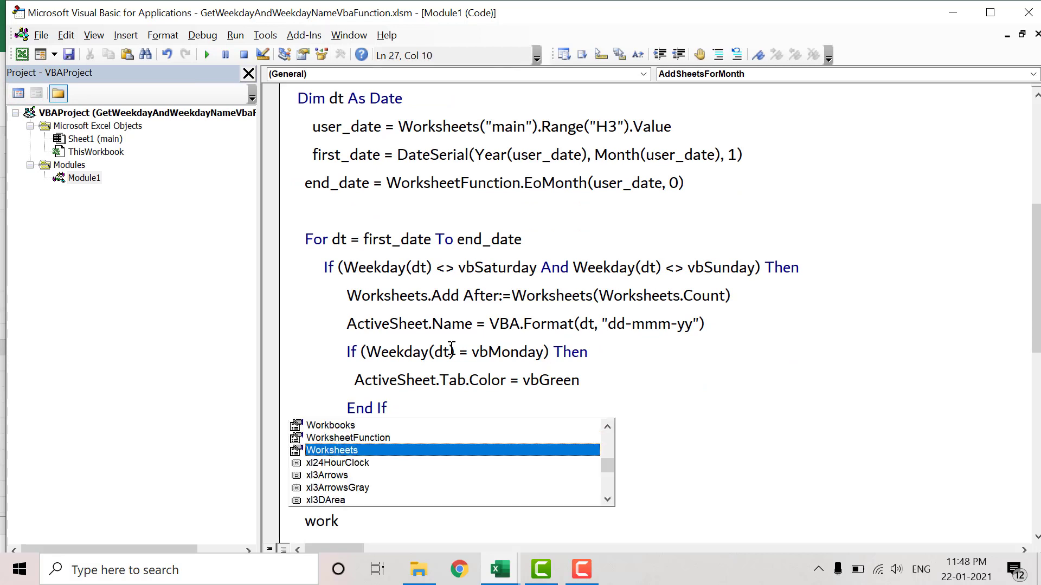
{"action": "type", "text": "(\"main"}
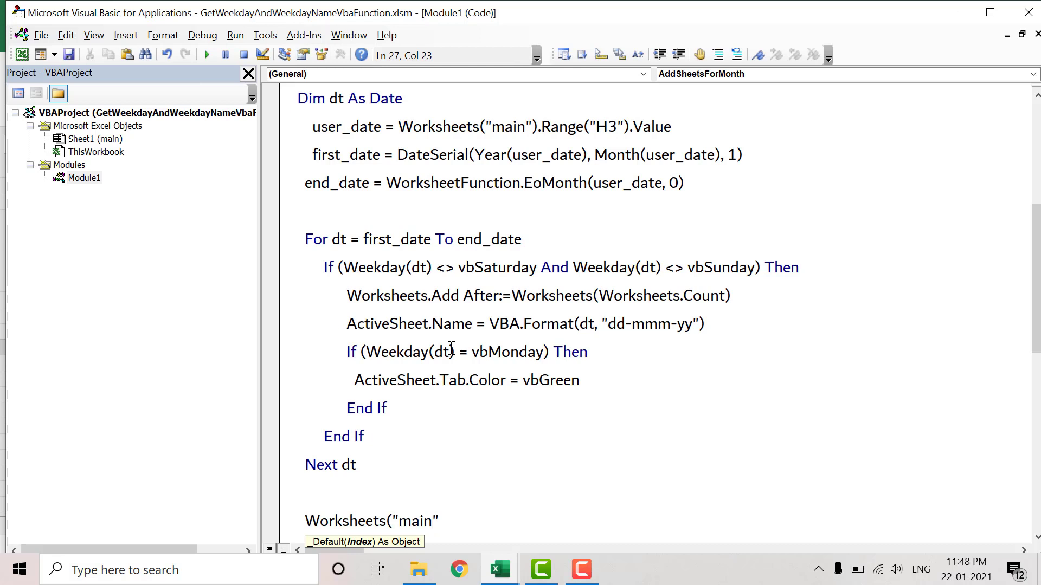
{"action": "type", "text": ").act"}
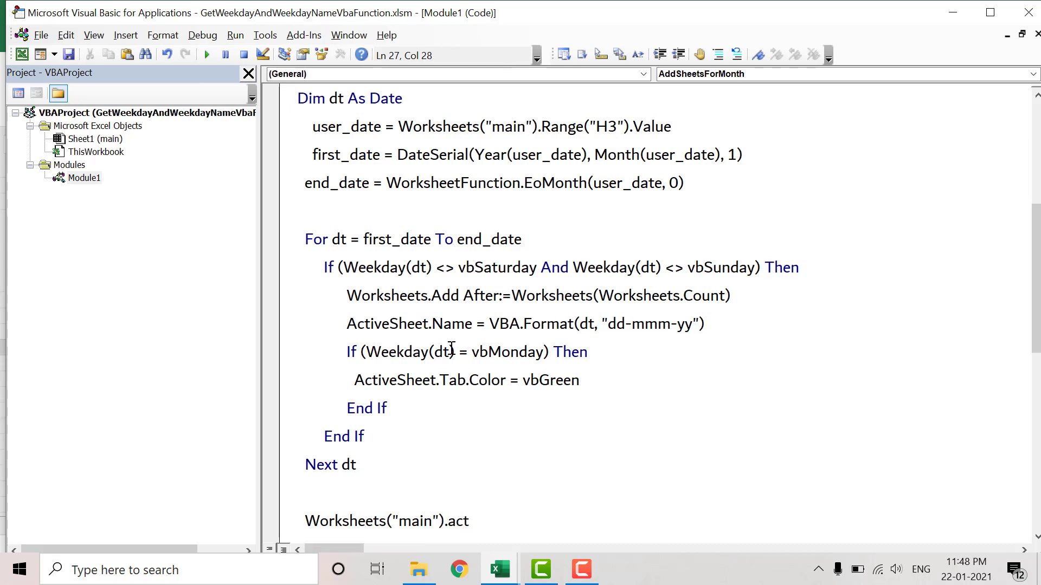
{"action": "type", "text": "tivate"}
{"action": "key", "text": "Up"}
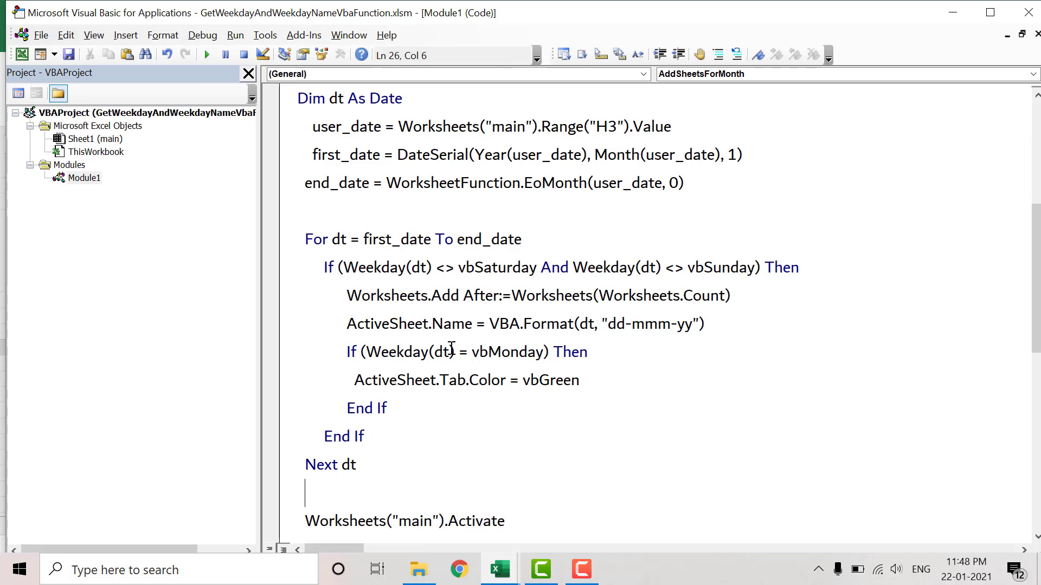
{"action": "key", "text": "Up"}
Enter today's date, 22-01-2021, into cell H3 with Ctrl+;.
{"action": "left_click", "coordinate": [22, 55]}
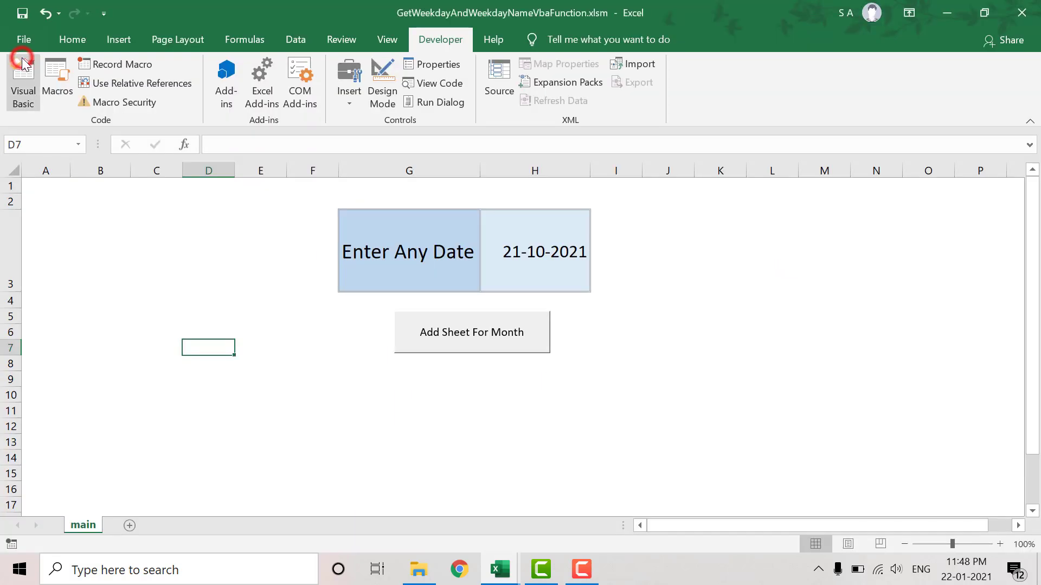
{"action": "left_click", "coordinate": [327, 427]}
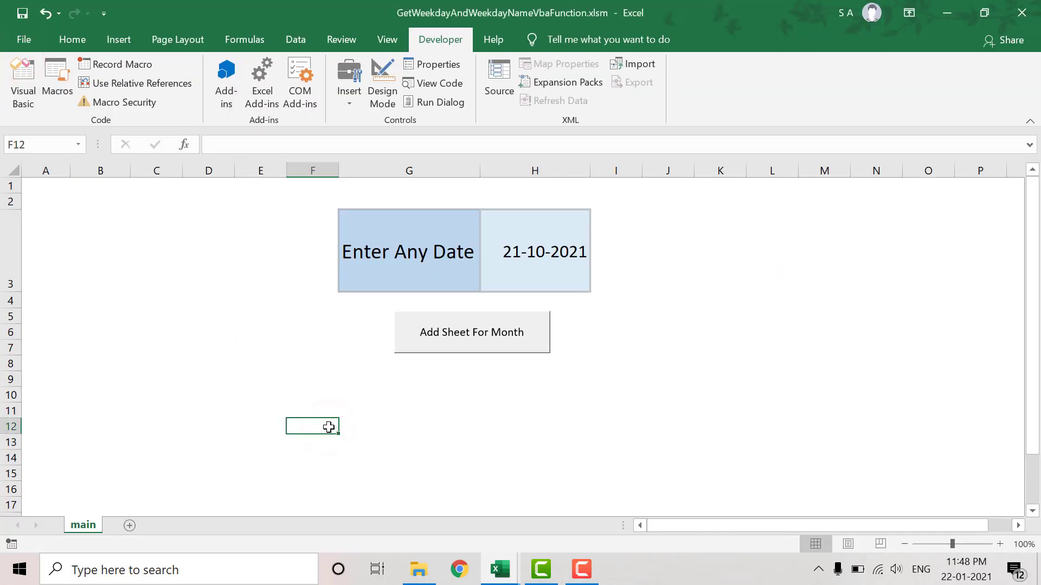
{"action": "left_click", "coordinate": [558, 244]}
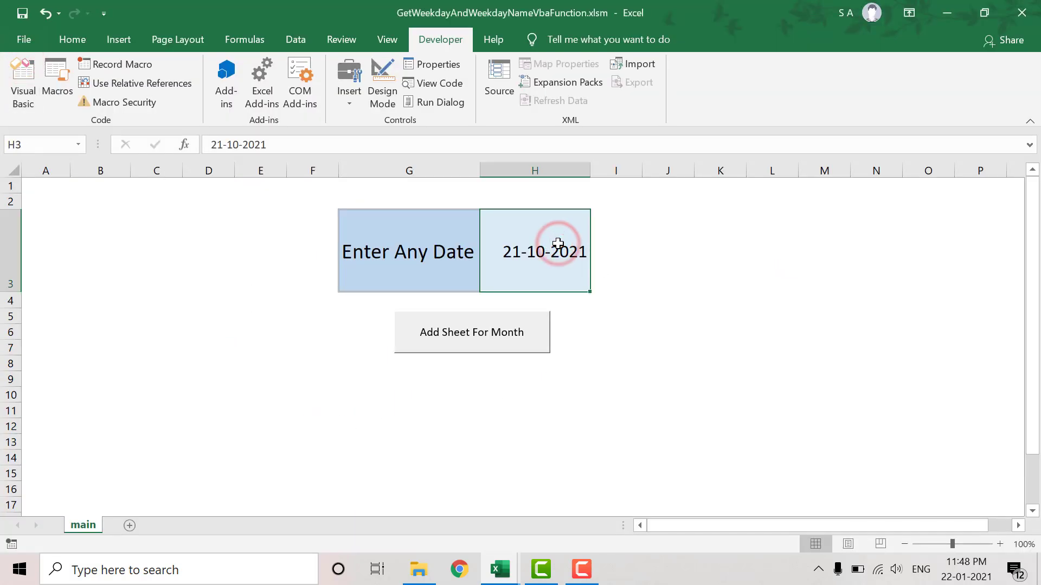
{"action": "key", "text": "ctrl+semicolon"}
{"action": "key", "text": "Return"}
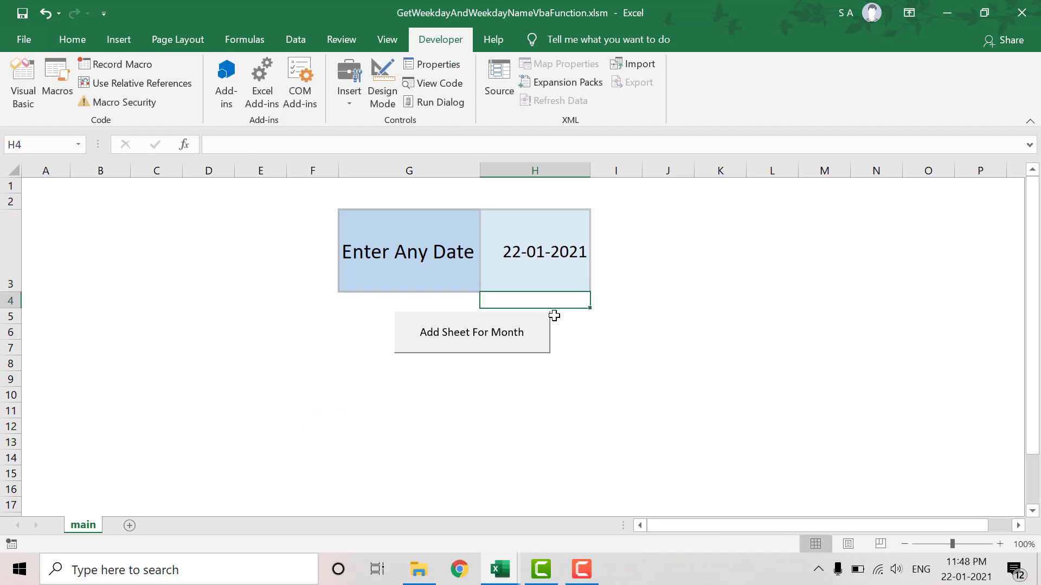
Run Add Sheet For Month and check the January weekday sheets in the sheet list.
{"action": "left_click", "coordinate": [522, 333]}
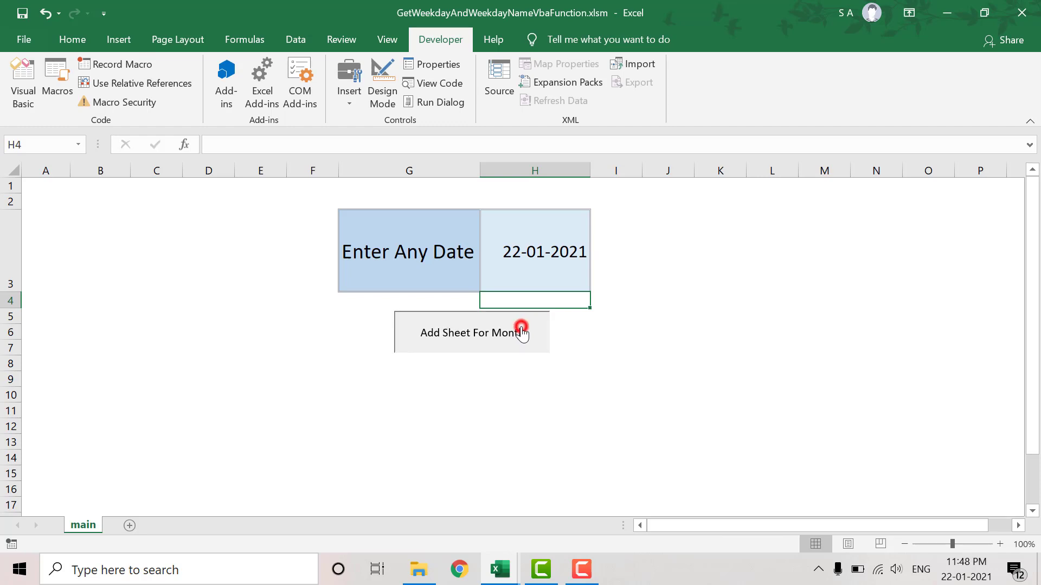
{"action": "right_click", "coordinate": [37, 529]}
{"action": "left_click_drag", "start_coordinate": [253, 364], "coordinate": [255, 419]}
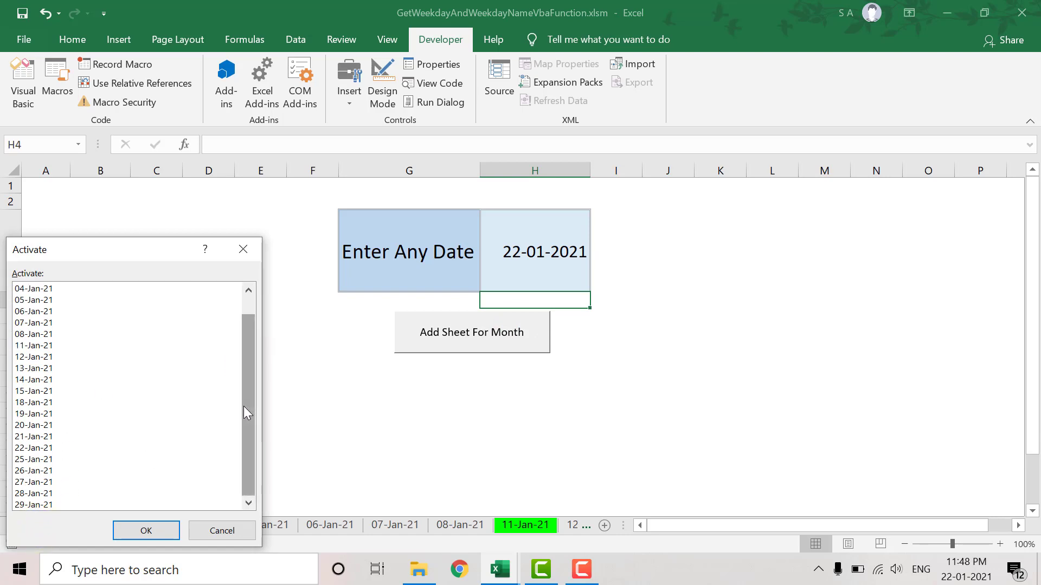
{"action": "left_click_drag", "start_coordinate": [243, 406], "coordinate": [249, 336]}
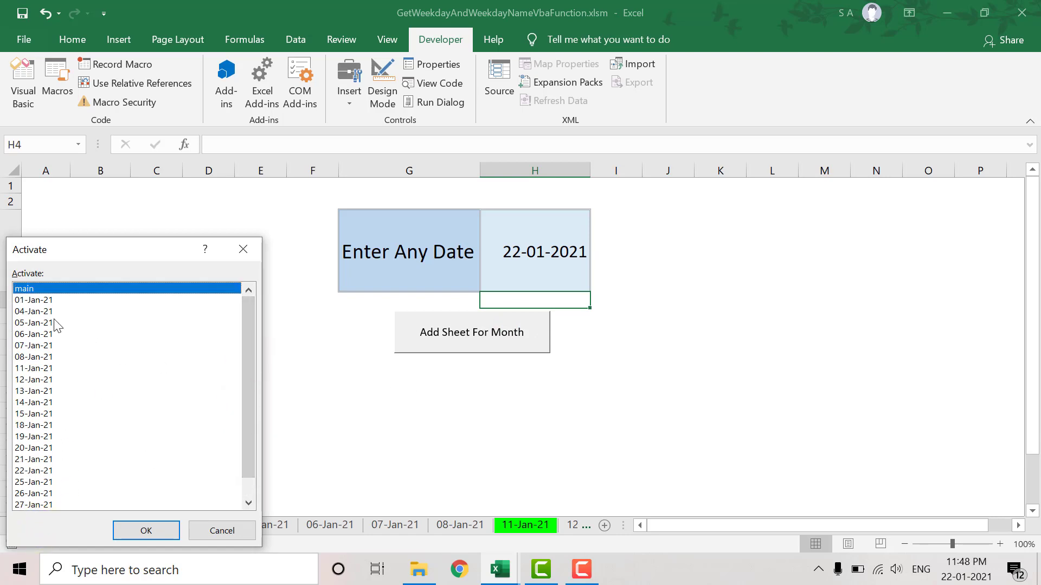
{"action": "left_click", "coordinate": [252, 249]}
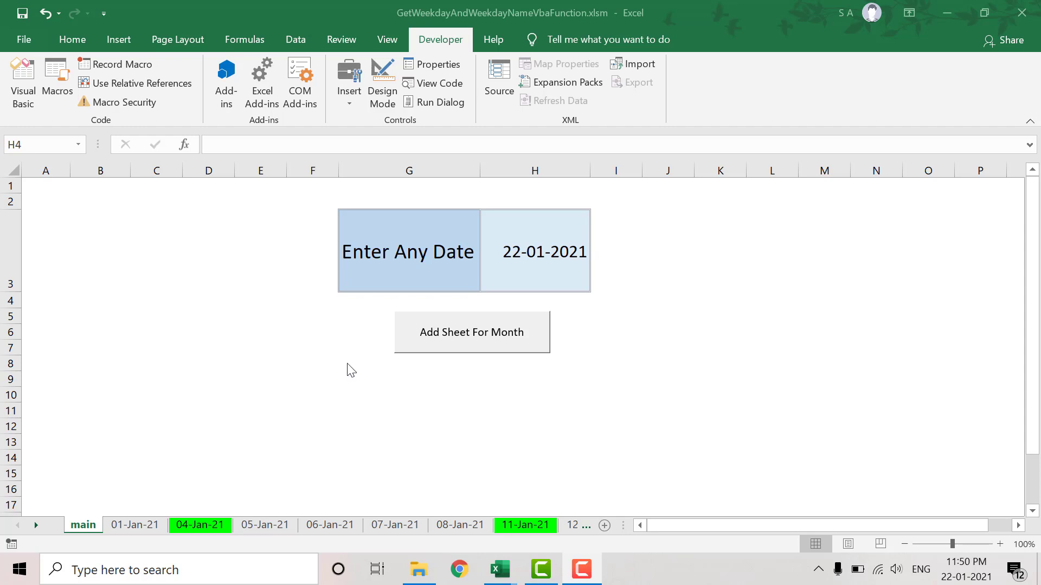
Run the DeleteSheets macro to remove the January dated sheets.
{"action": "left_click", "coordinate": [23, 82]}
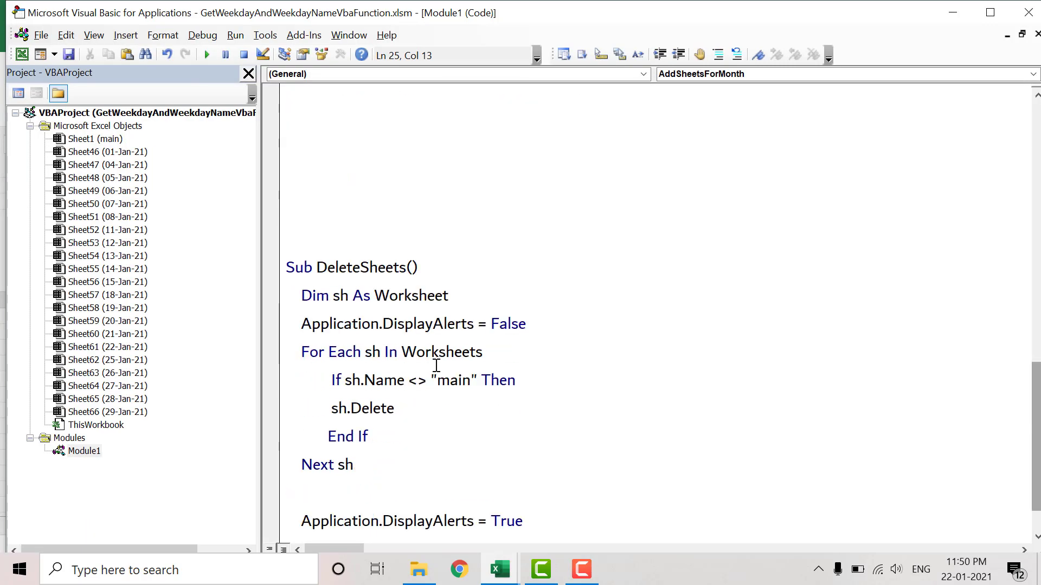
{"action": "left_click", "coordinate": [437, 360]}
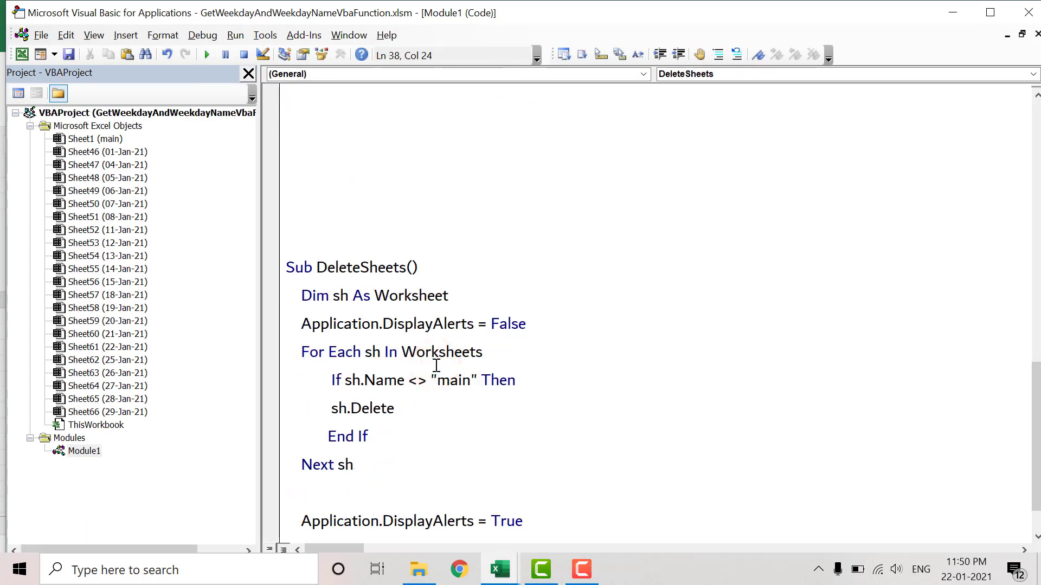
{"action": "left_click", "coordinate": [207, 54]}
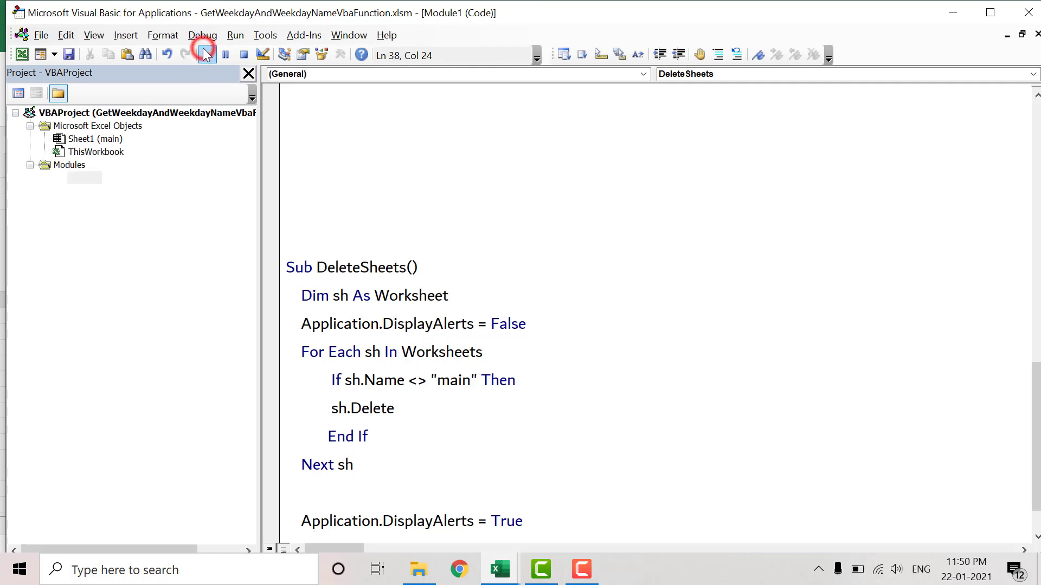
Change the date in H3 to 01-02-2018.
{"action": "left_click", "coordinate": [20, 55]}
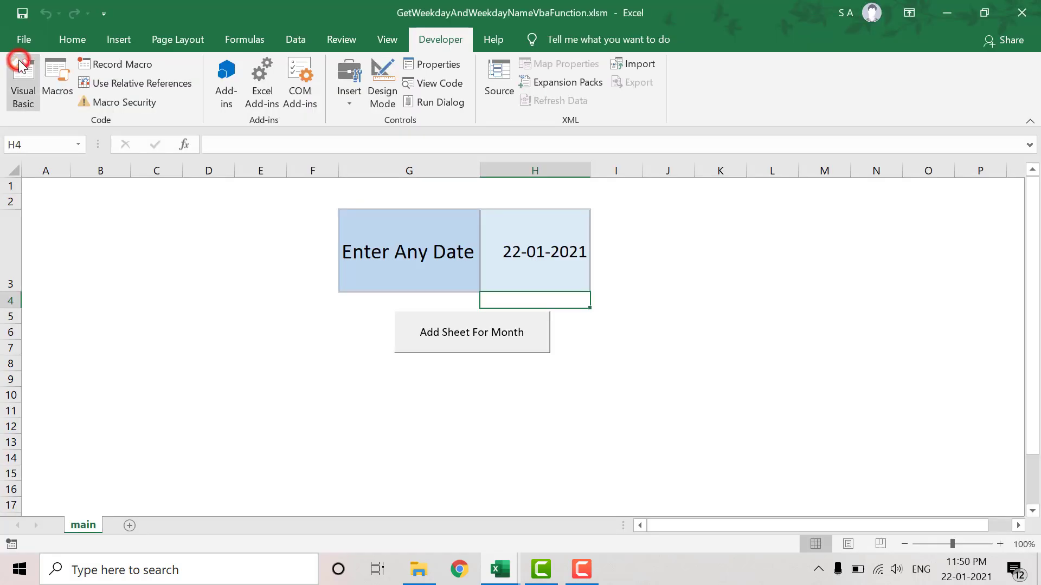
{"action": "left_click", "coordinate": [560, 242]}
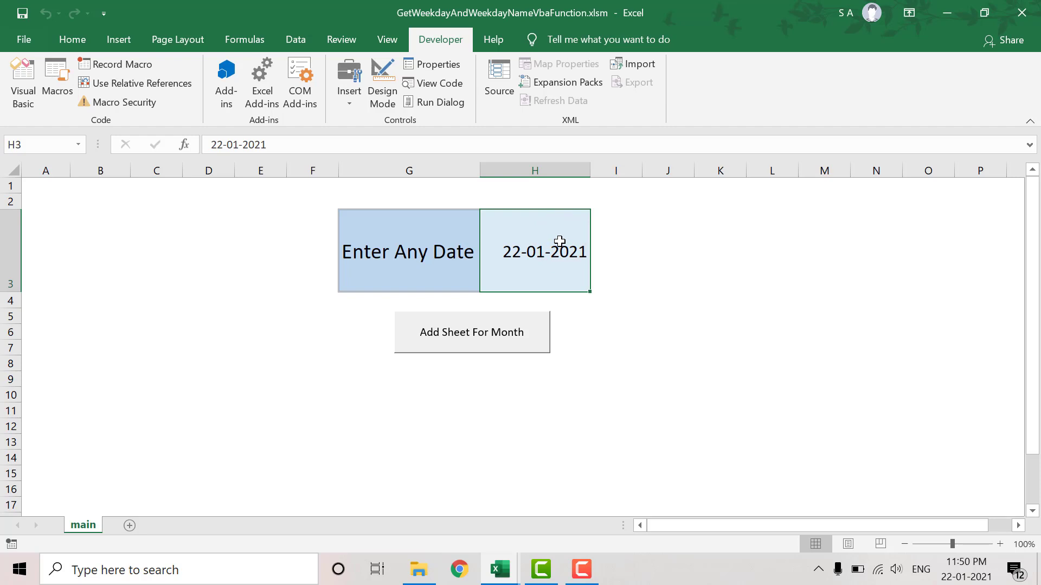
{"action": "type", "text": "01-02-"}
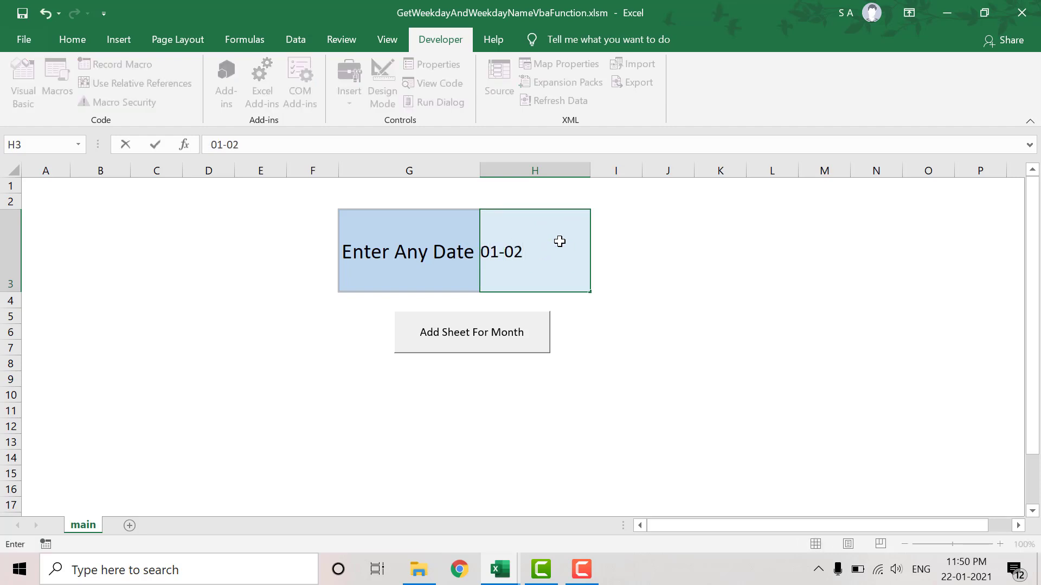
{"action": "type", "text": "2018"}
{"action": "key", "text": "Return"}
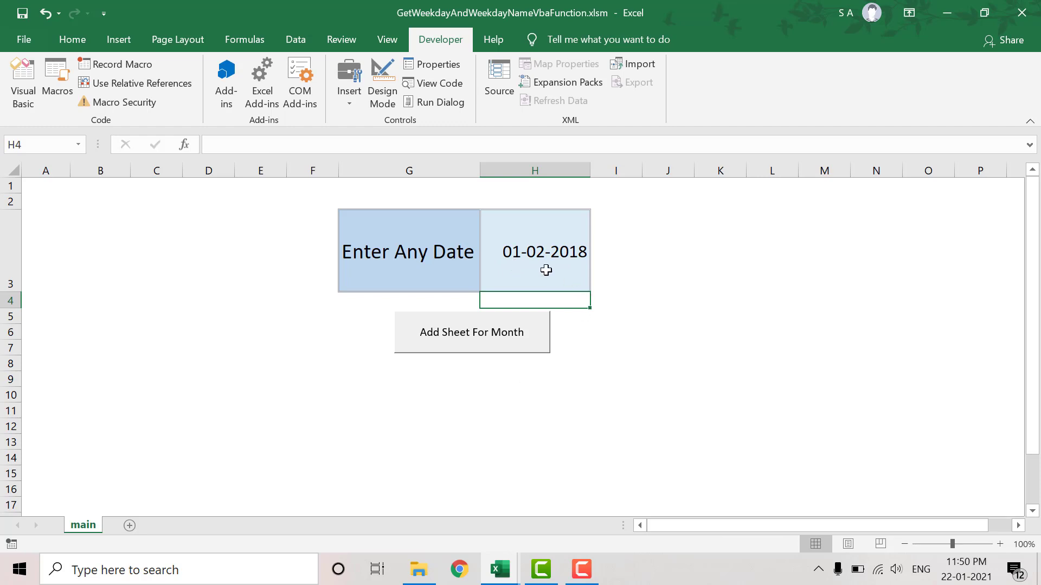
Run Add Sheet For Month and review the February 2018 weekday sheets in the sheet list.
{"action": "left_click", "coordinate": [510, 330]}
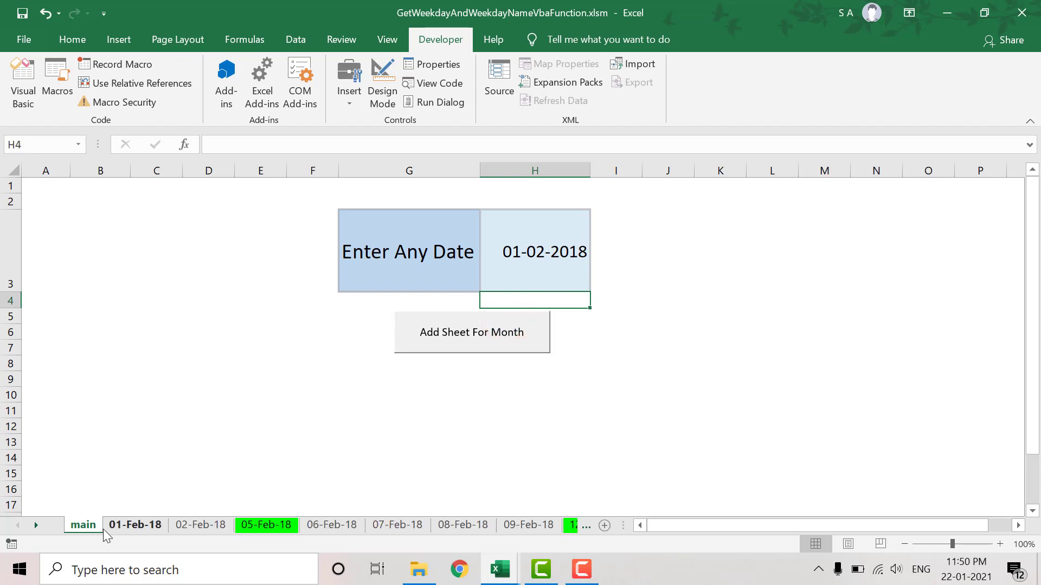
{"action": "right_click", "coordinate": [38, 525]}
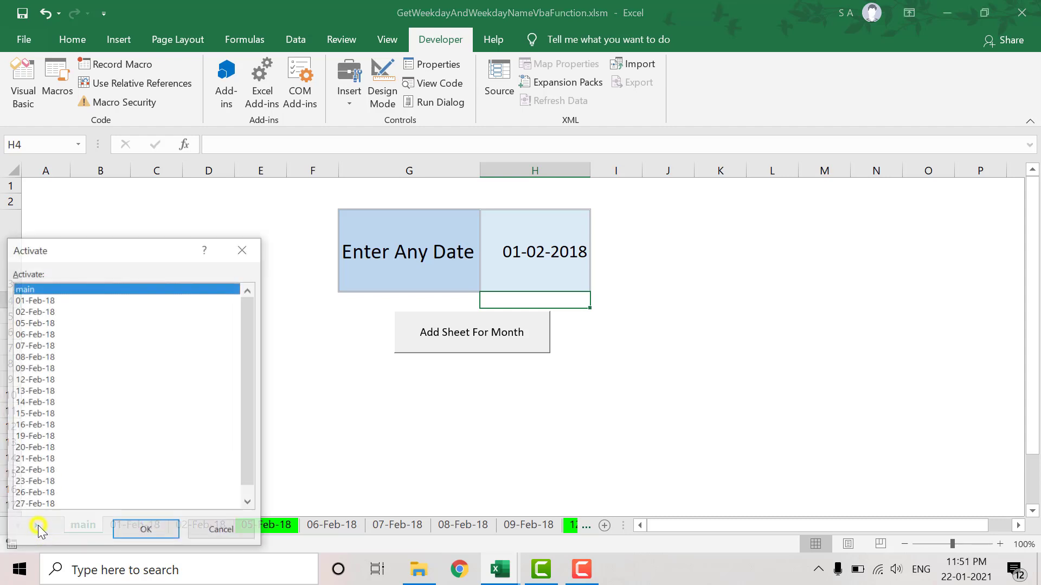
{"action": "left_click_drag", "start_coordinate": [254, 363], "coordinate": [251, 457]}
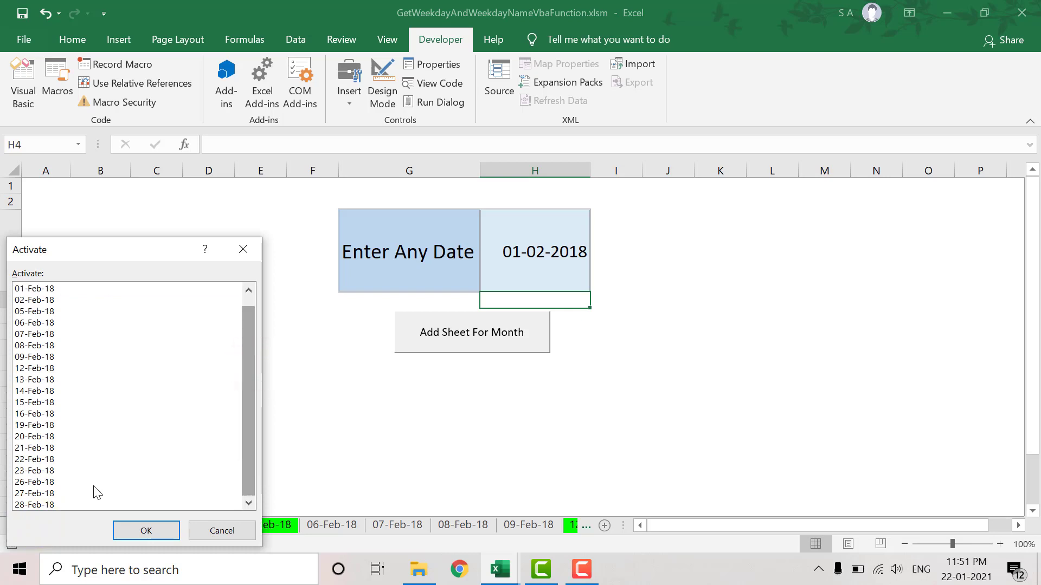
{"action": "left_click", "coordinate": [243, 250]}
{"action": "left_click", "coordinate": [276, 255]}
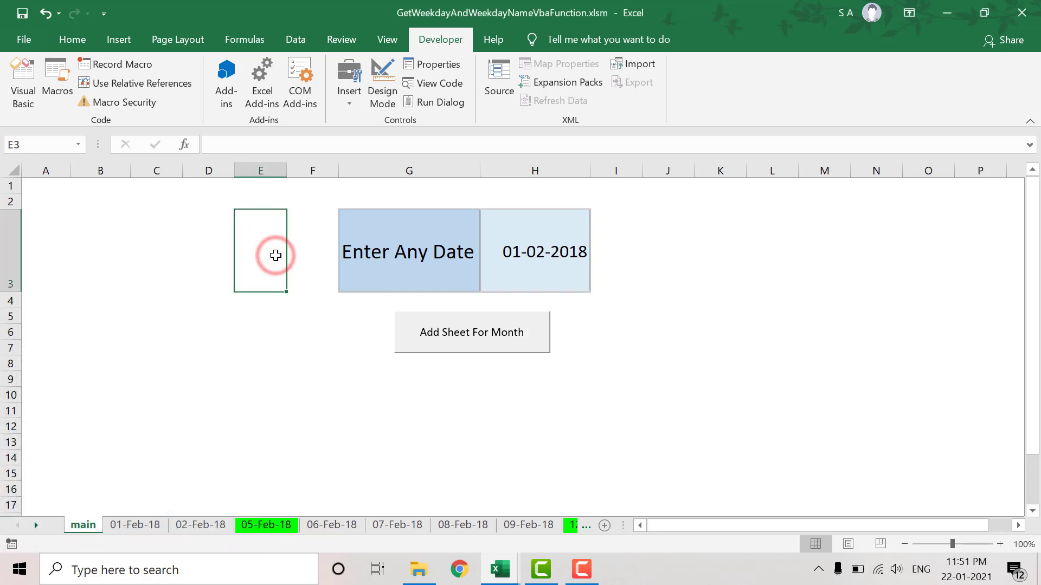